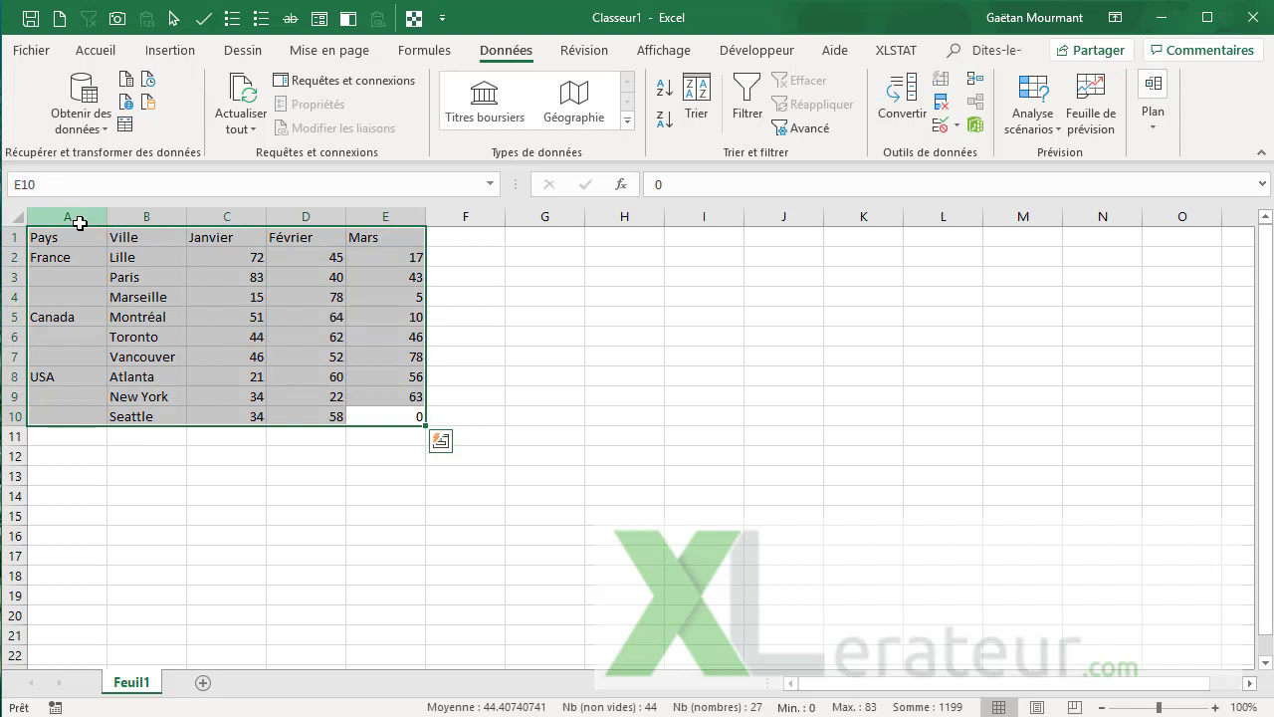
pyautogui.click(244, 351)
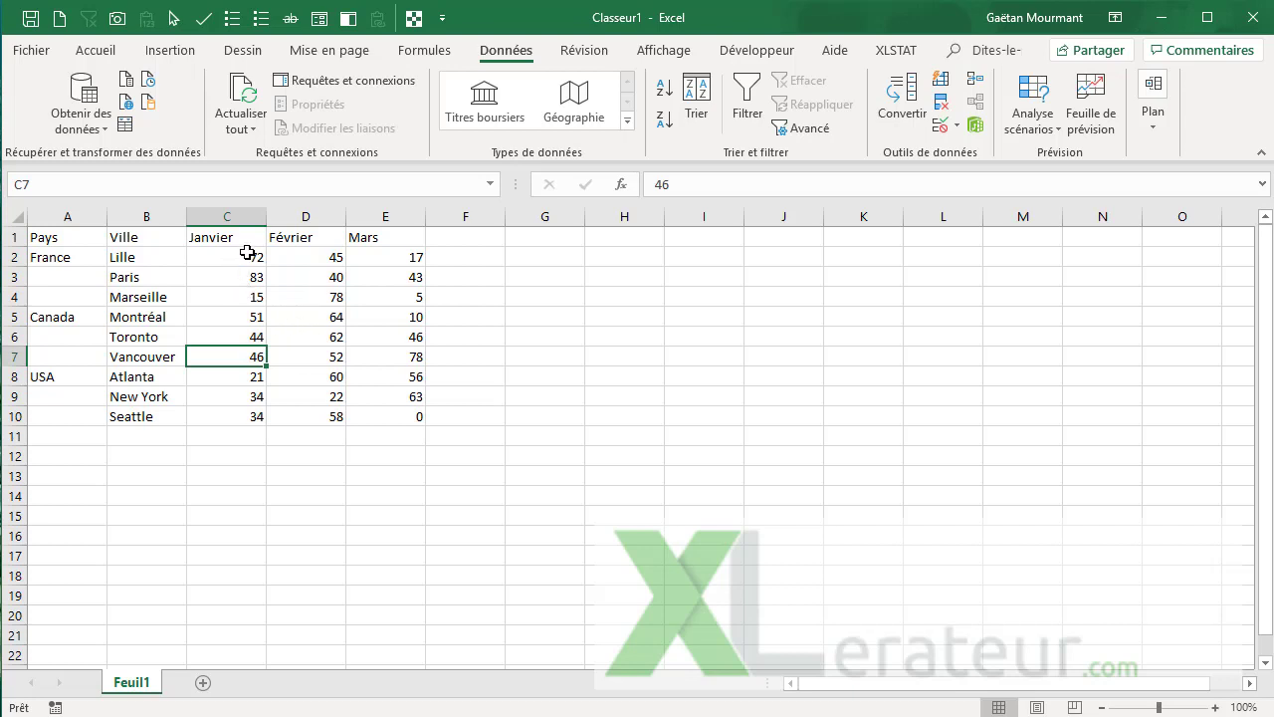
pyautogui.moveTo(220, 278); pyautogui.dragTo(221, 297)
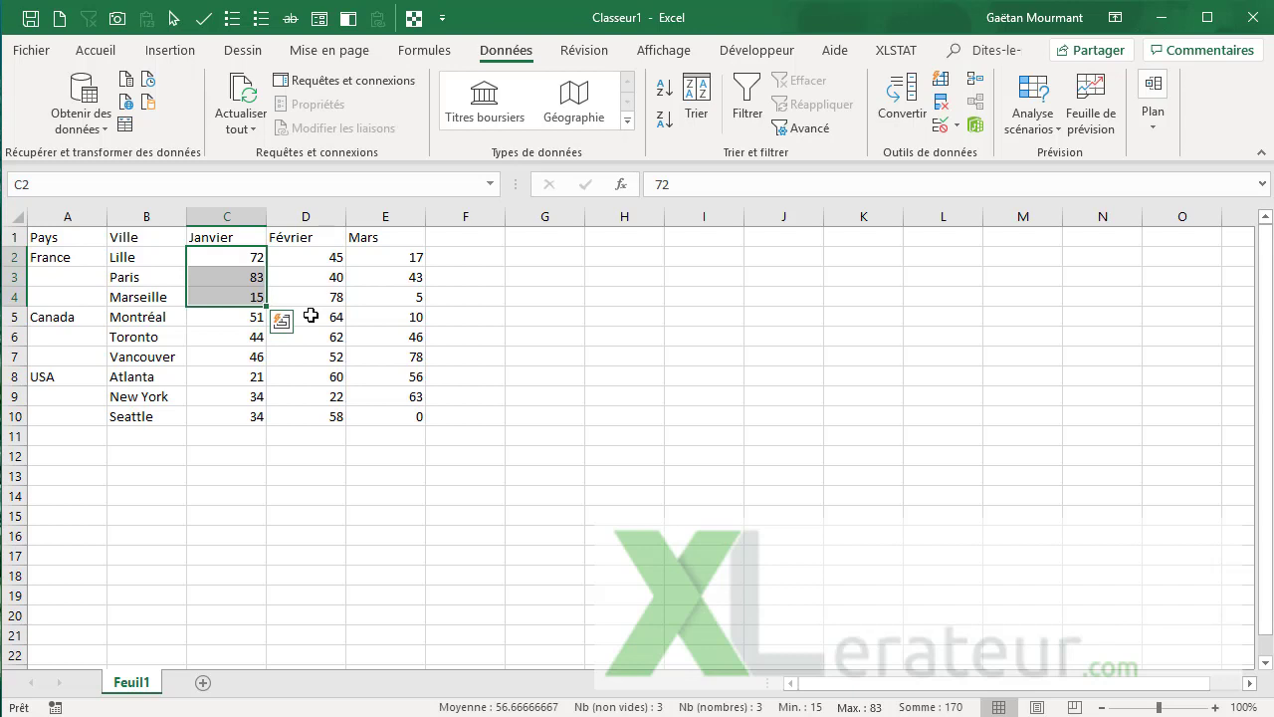
pyautogui.moveTo(218, 239); pyautogui.dragTo(396, 223)
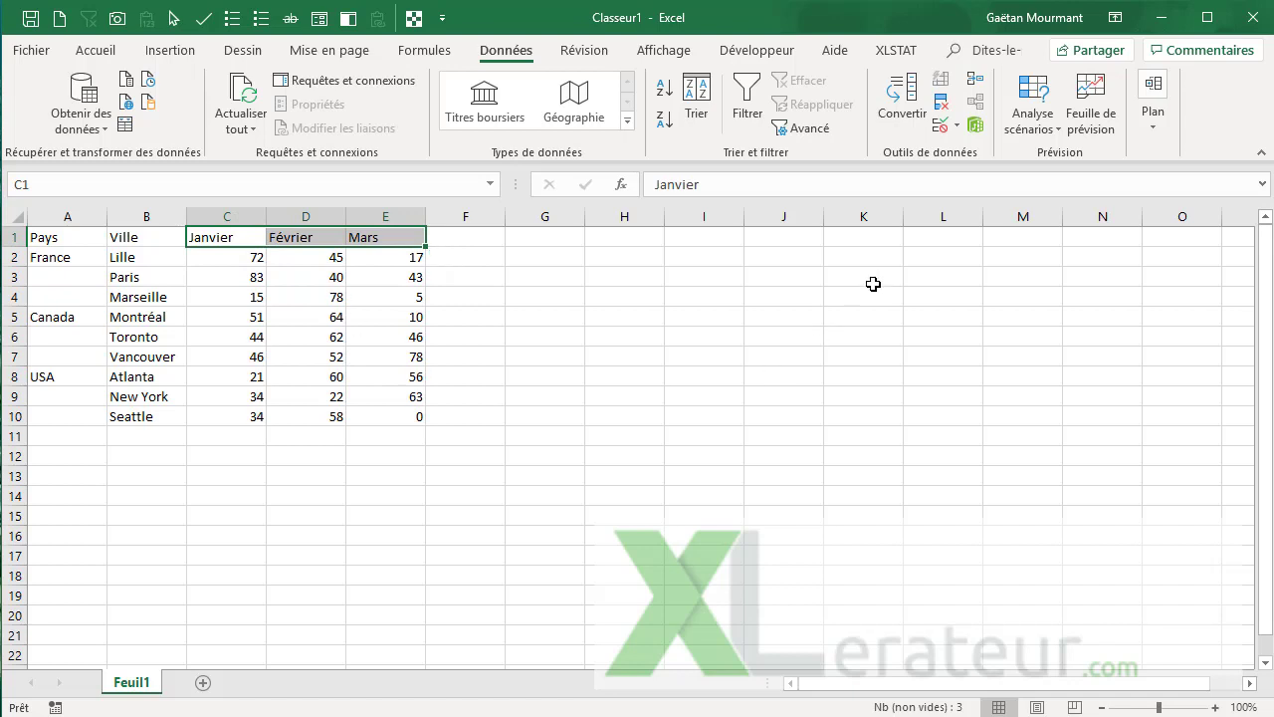
# Enter the column headers Mois in L1 and Année in K1 for a new table.
pyautogui.click(938, 239)
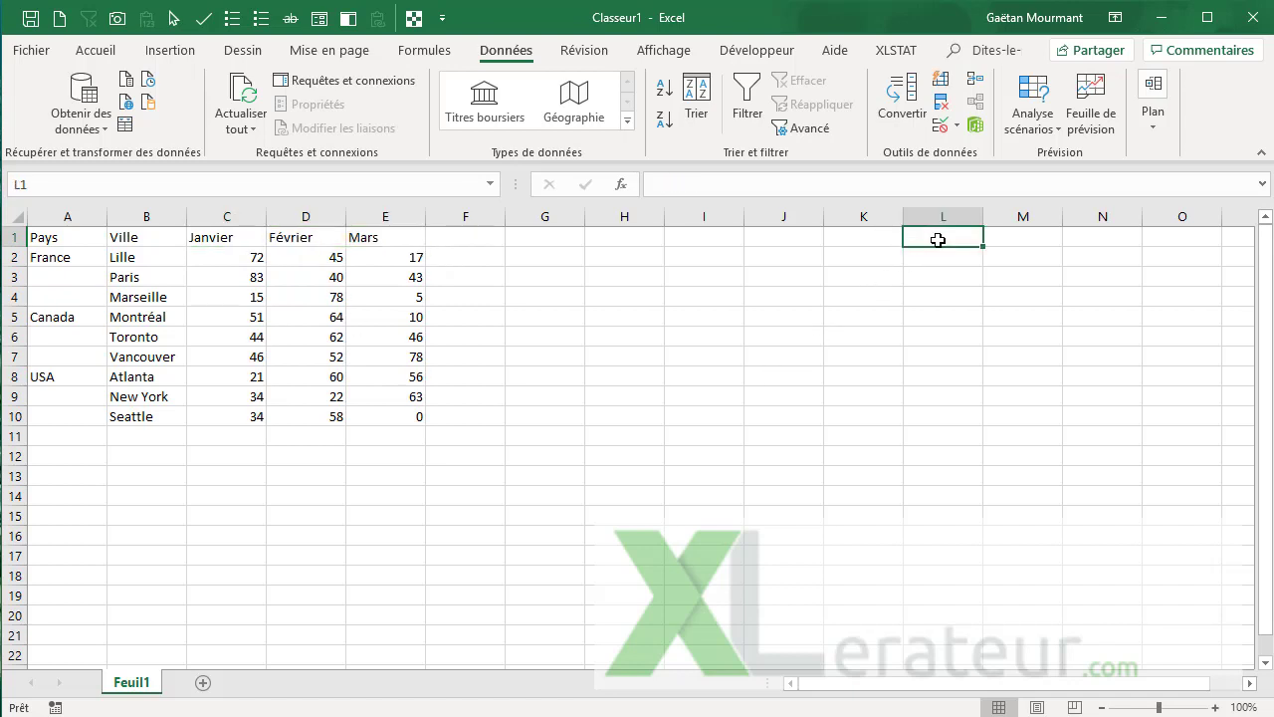
pyautogui.write('Mois')
pyautogui.press('Return')
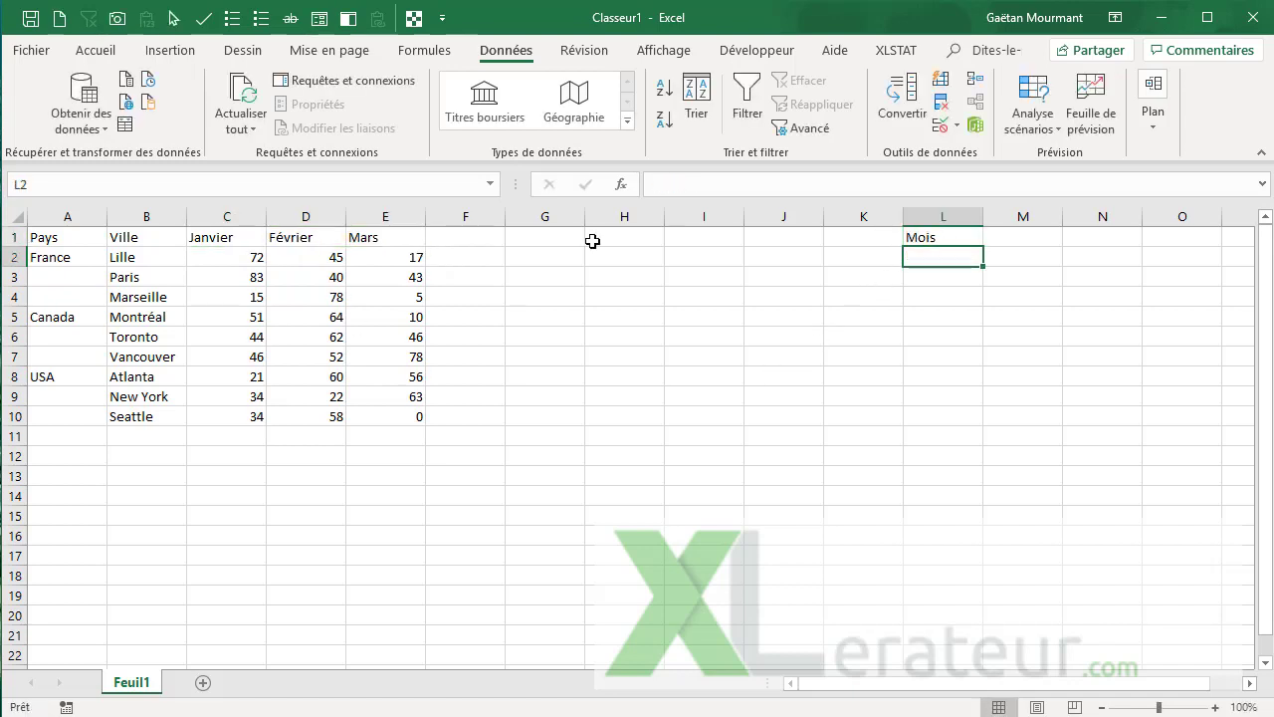
pyautogui.click(856, 241)
pyautogui.write('Année')
pyautogui.press('Return')
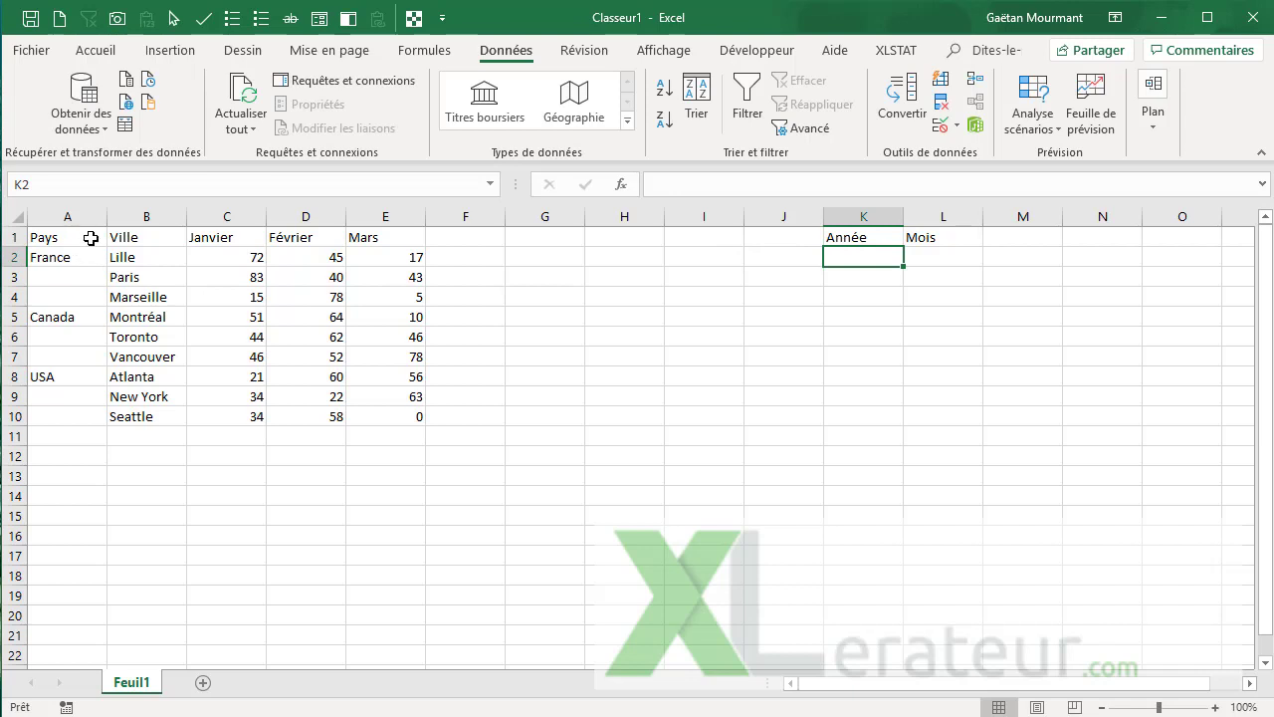
# Copy the Pays and Ville headers from A1:B1 into I1:J1 of the new table.
pyautogui.moveTo(91, 238); pyautogui.dragTo(86, 414)
pyautogui.hotkey('ctrl', 'c')
pyautogui.click(685, 240)
pyautogui.hotkey('ctrl', 'v')
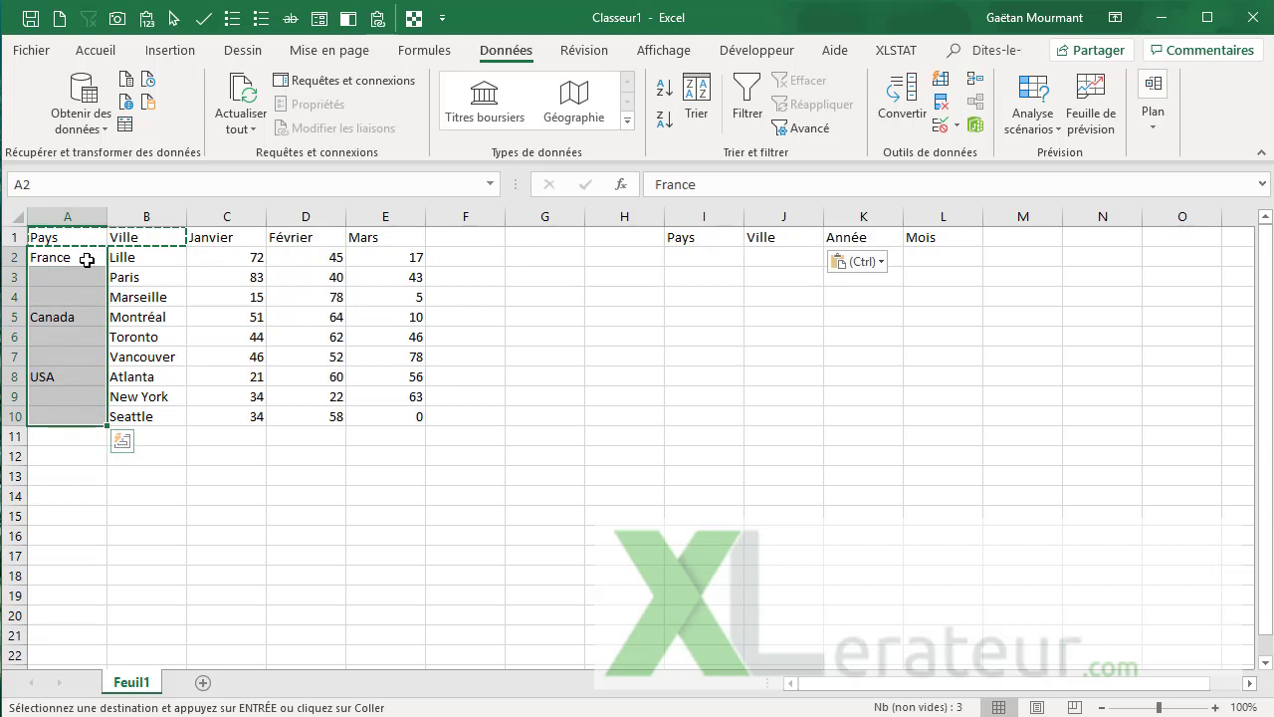
# Complete the new table's header row with ID in H1 and Quantité in M1.
pyautogui.click(617, 234)
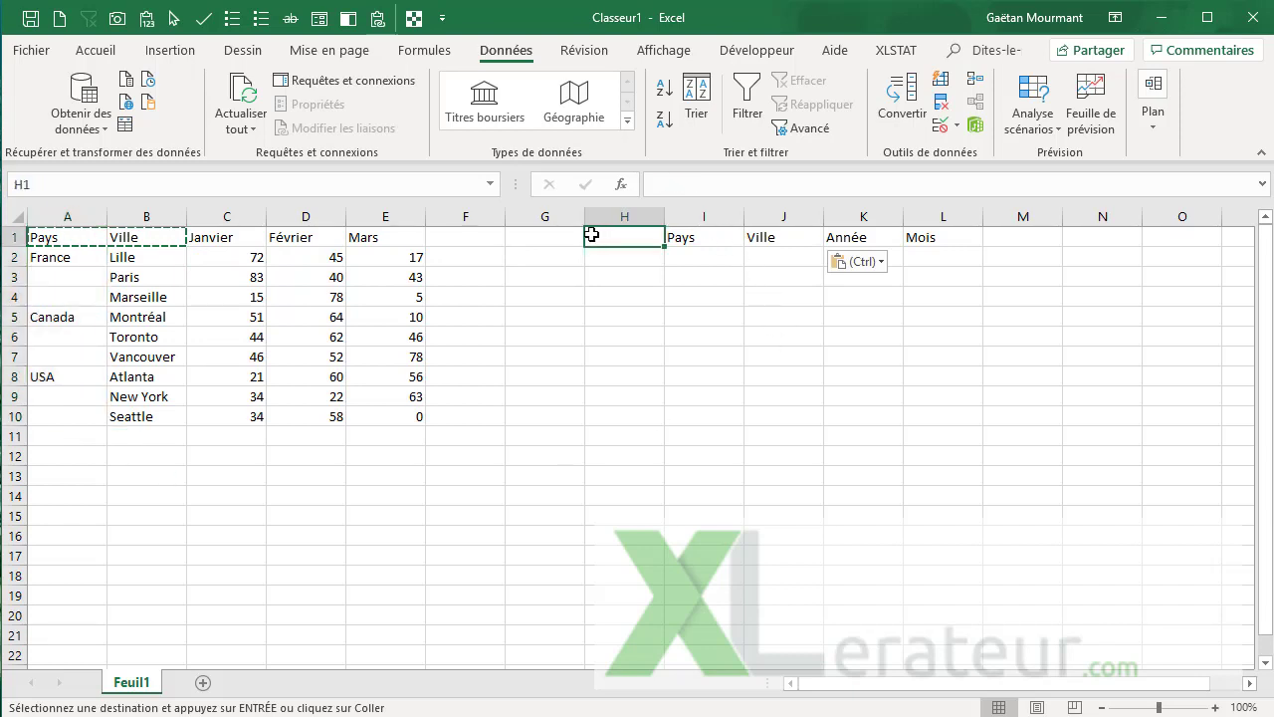
pyautogui.write('ID')
pyautogui.press('Tab')
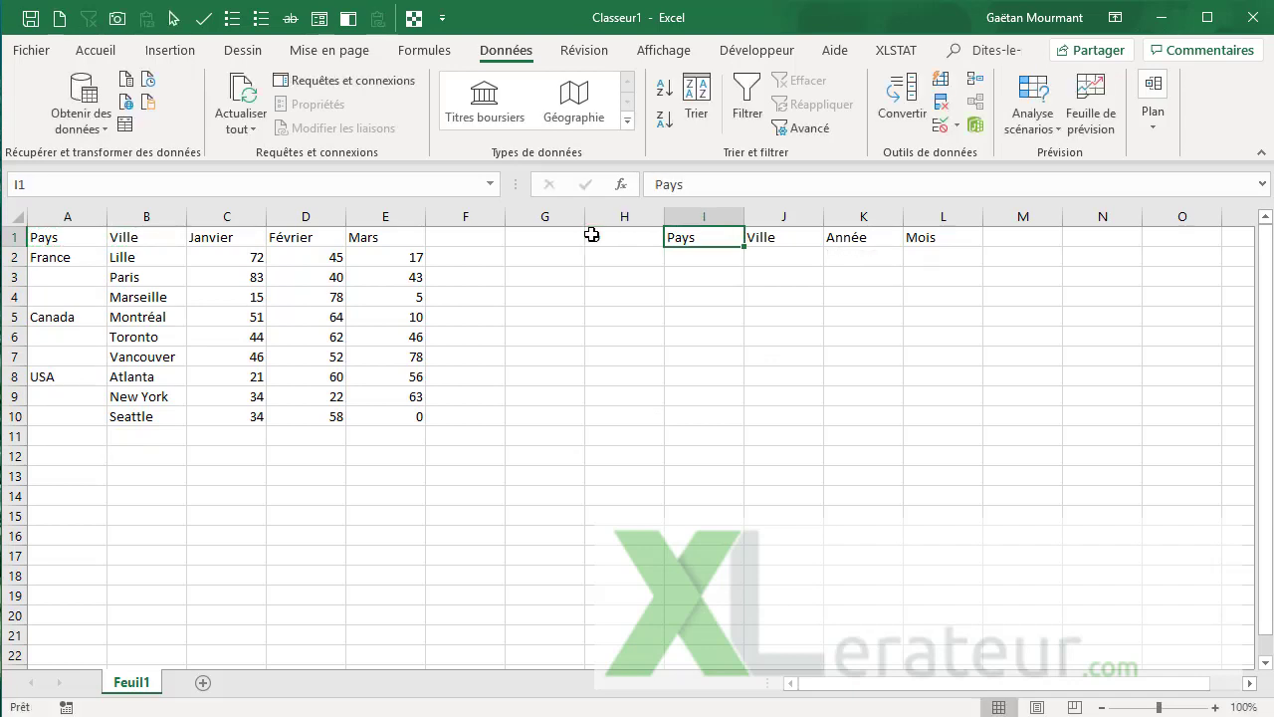
pyautogui.click(1002, 247)
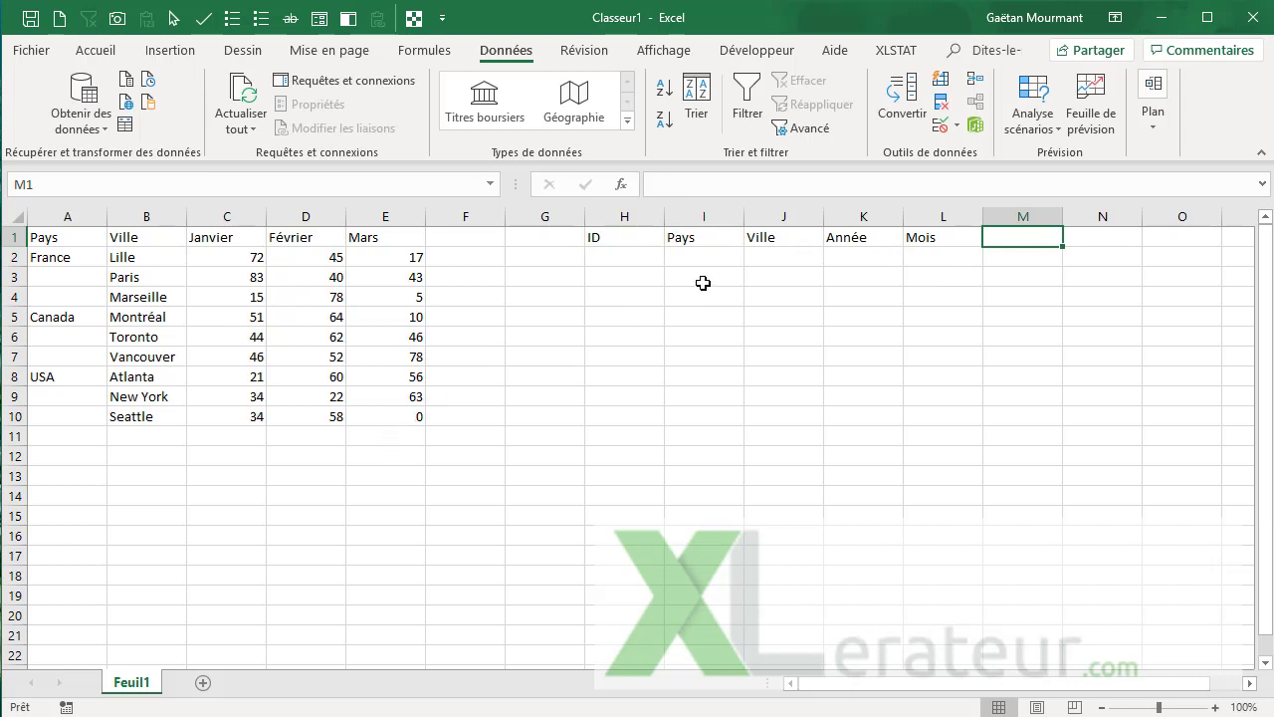
pyautogui.write('Qun')
pyautogui.write('ntit')
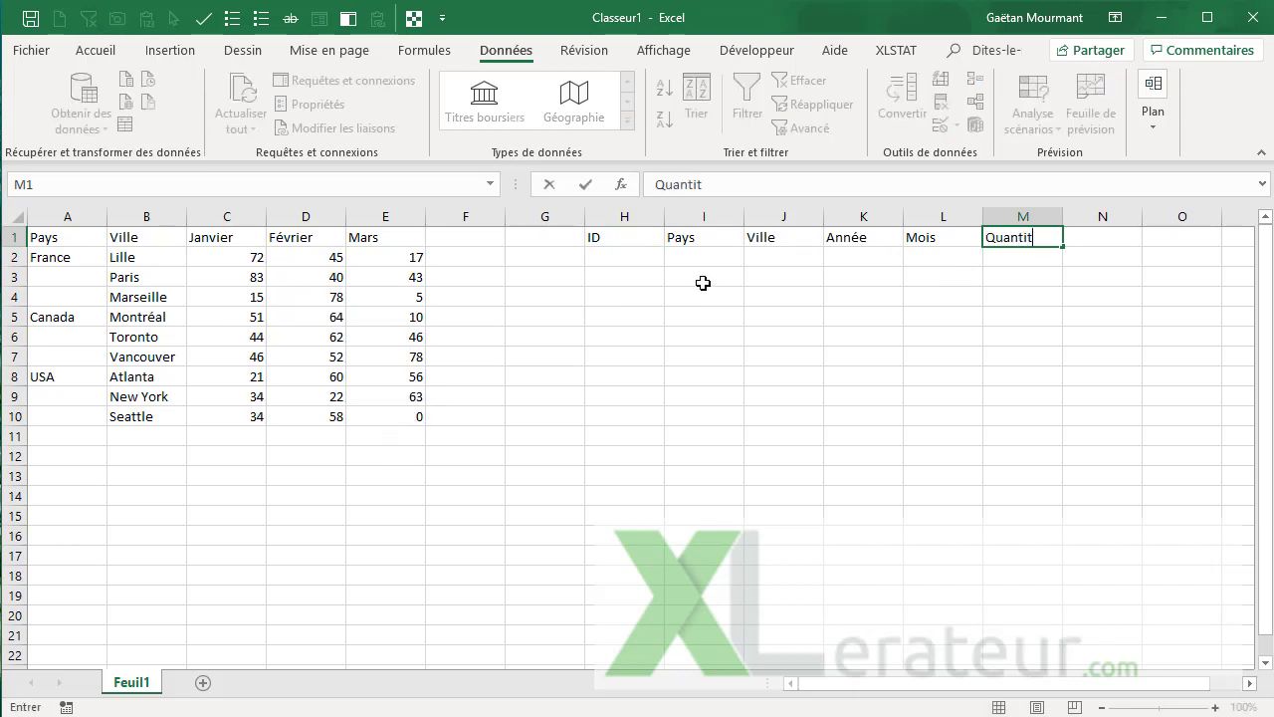
pyautogui.write('é')
pyautogui.press('Return')
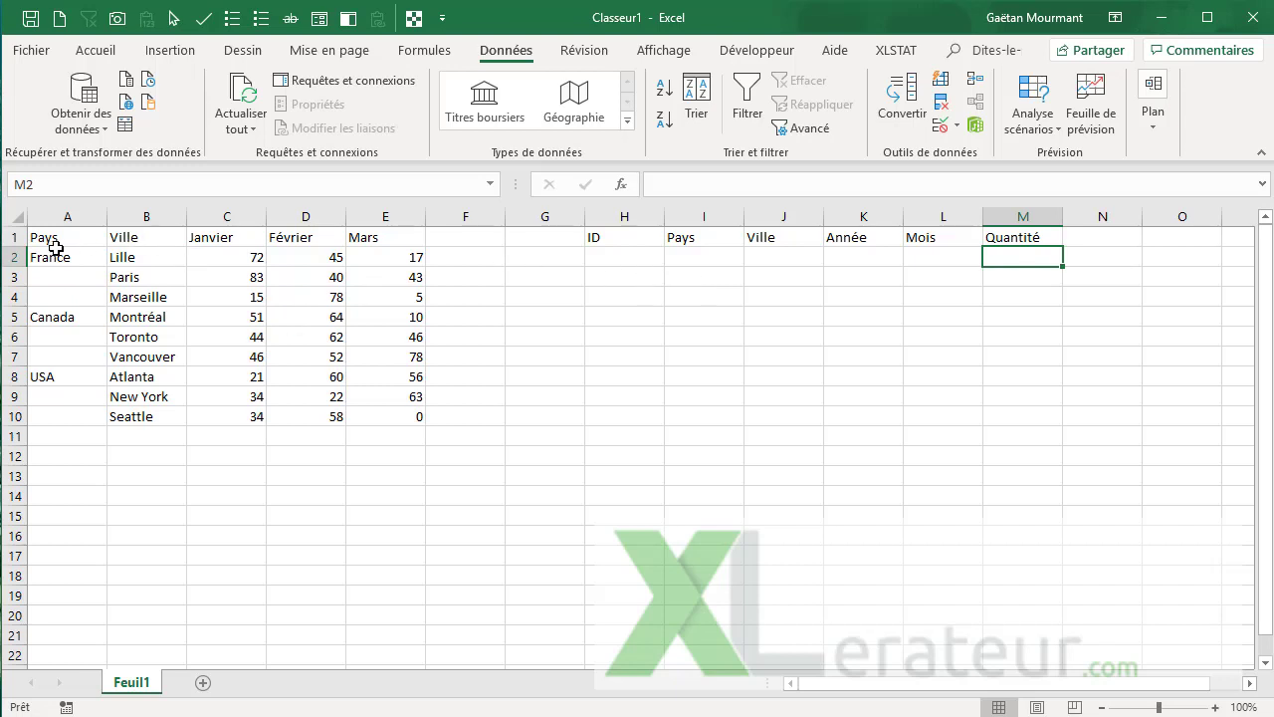
# Copy the country and city list from A2:B10 into the new table starting at I2.
pyautogui.moveTo(55, 251); pyautogui.dragTo(174, 422)
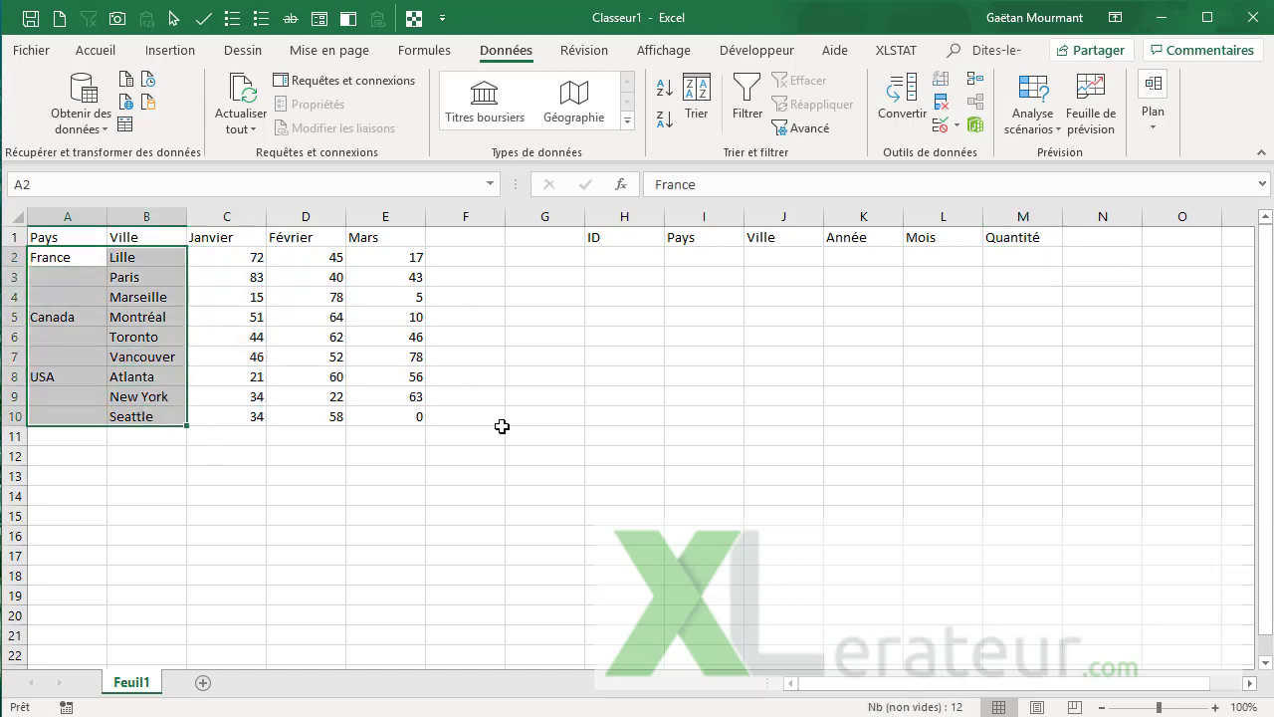
pyautogui.hotkey('ctrl', 'c')
pyautogui.click(681, 261)
pyautogui.hotkey('ctrl', 'v')
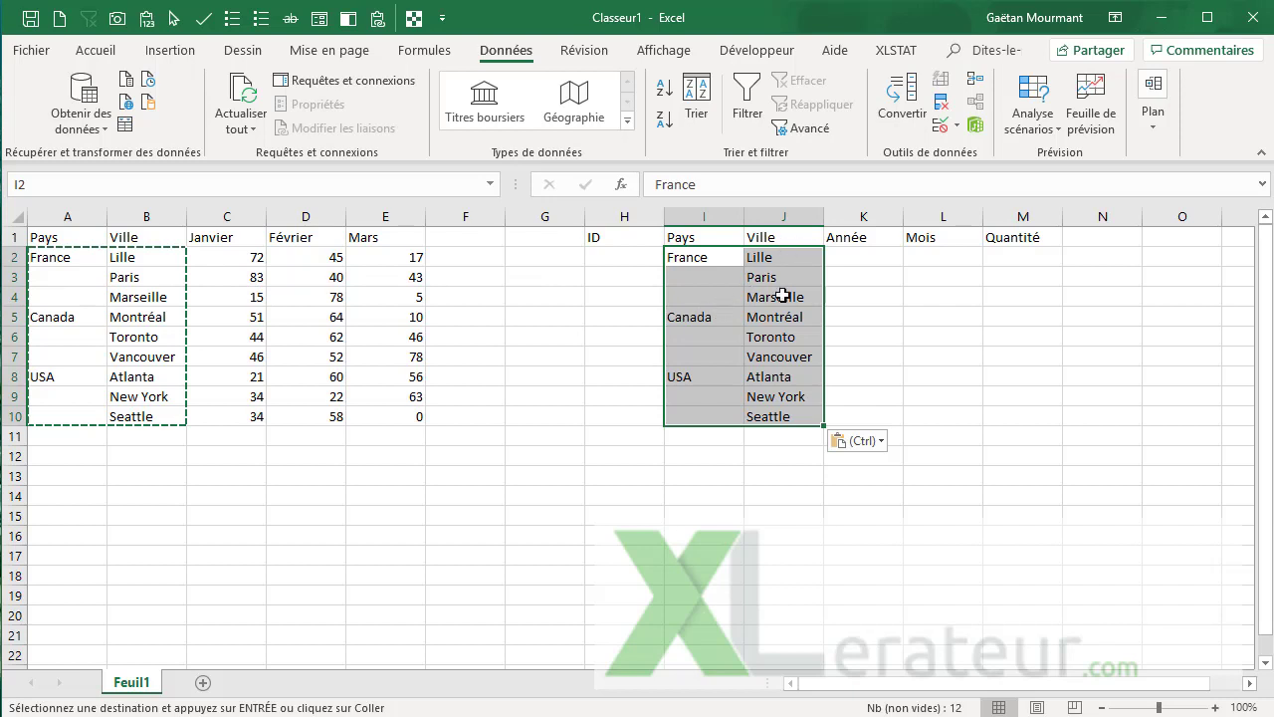
# Copy the January values from C2:C10 into Quantité starting at M2, and fill L2:L10 with Janvier from C1.
pyautogui.moveTo(228, 246); pyautogui.dragTo(242, 344)
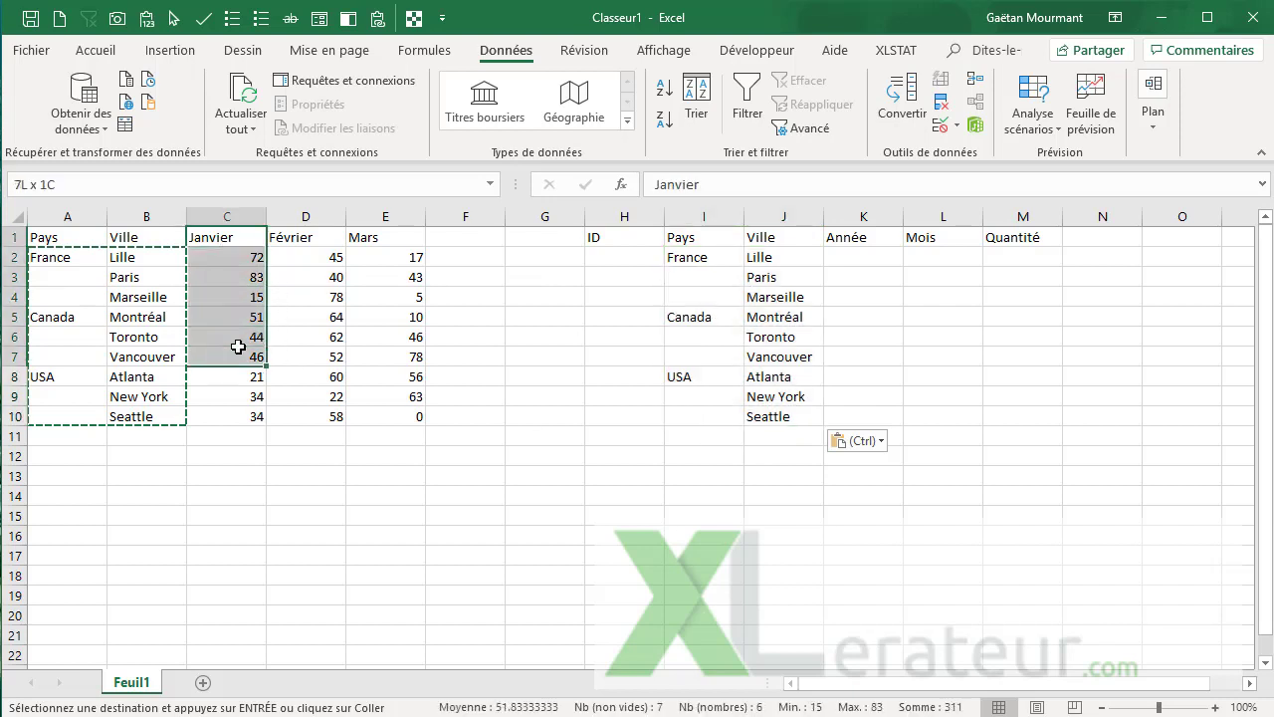
pyautogui.moveTo(239, 255); pyautogui.dragTo(248, 416)
pyautogui.hotkey('ctrl', 'c')
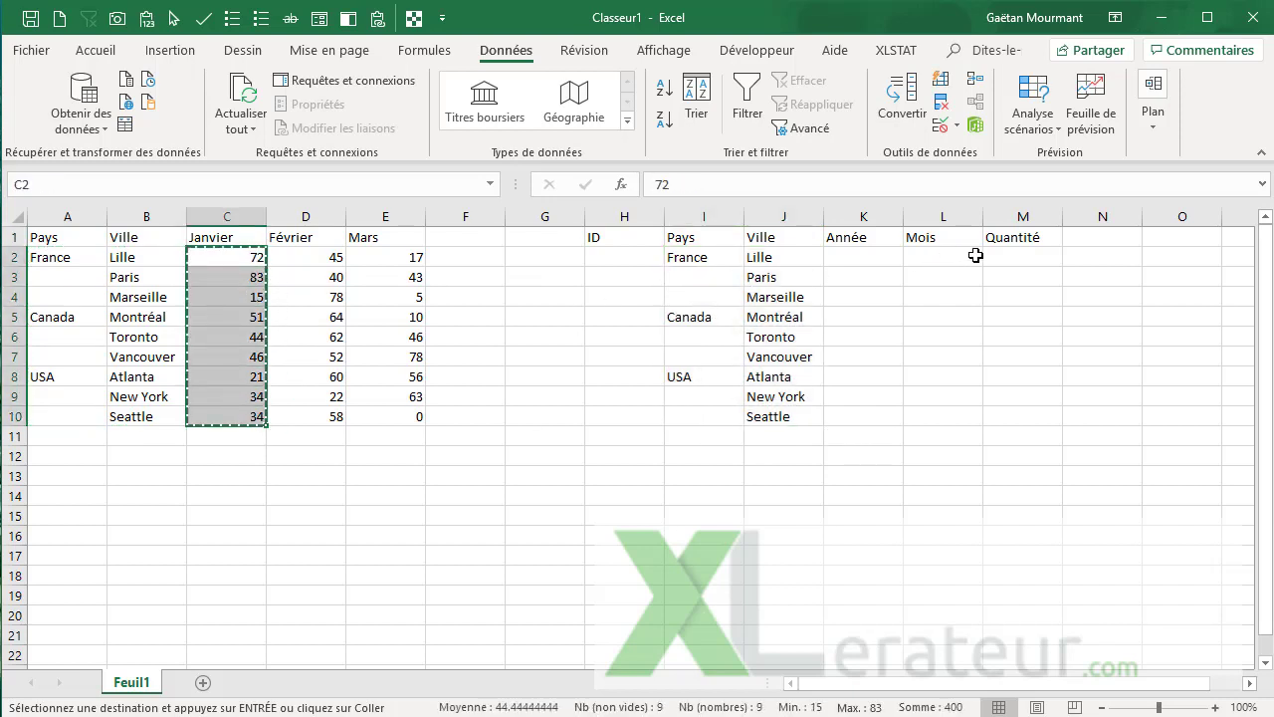
pyautogui.click(985, 255)
pyautogui.hotkey('ctrl', 'v')
pyautogui.click(236, 241)
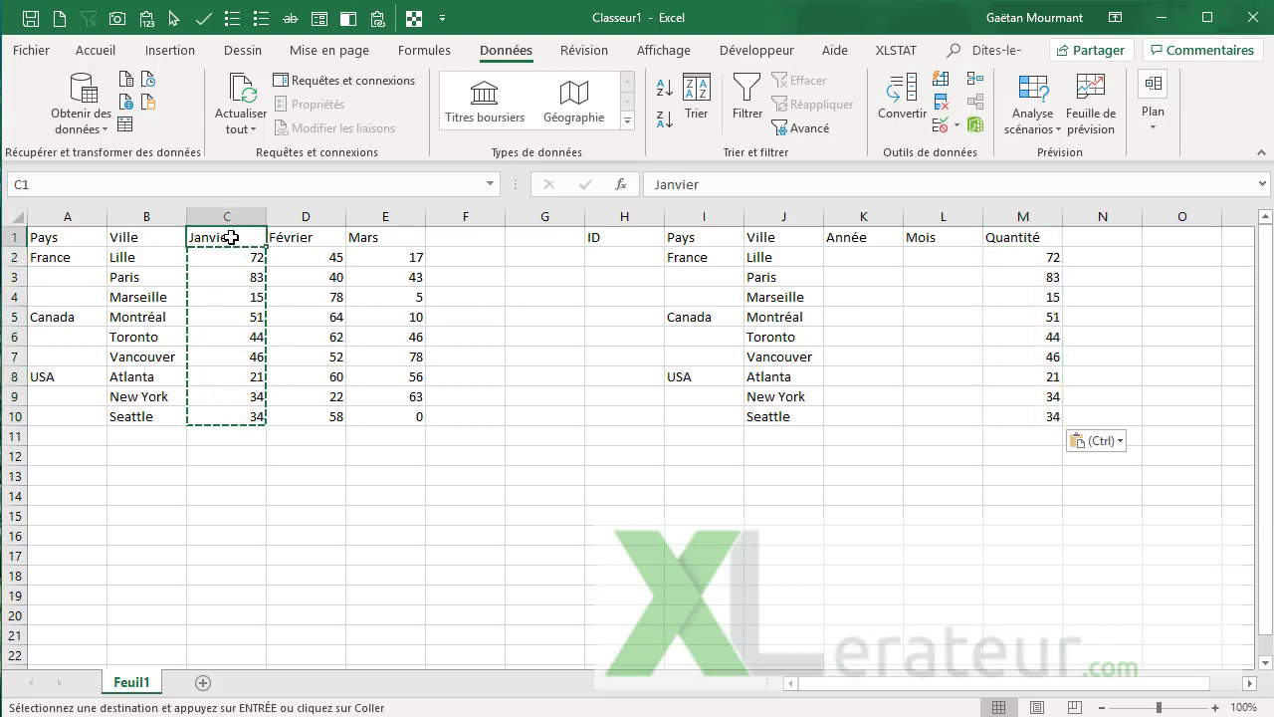
pyautogui.hotkey('ctrl', 'c')
pyautogui.moveTo(944, 261); pyautogui.dragTo(958, 409)
pyautogui.hotkey('ctrl', 'v')
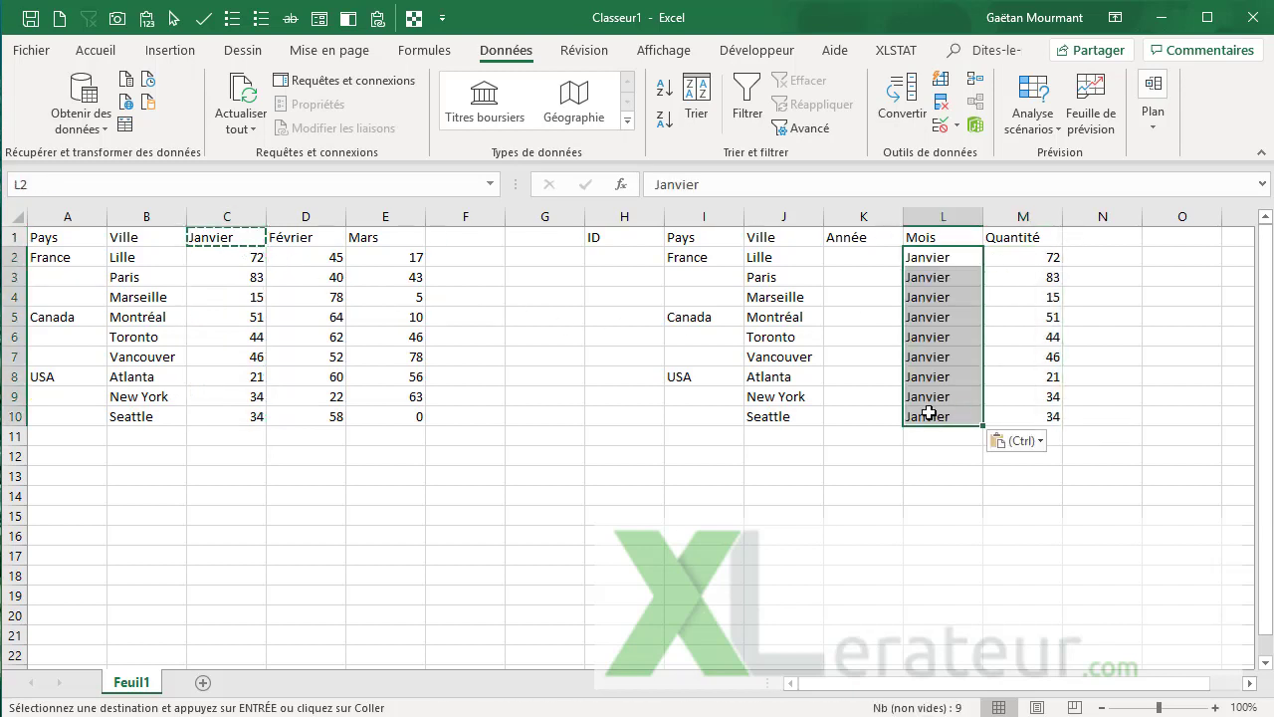
# Append the February values from D2:D10 to the Quantité column starting at M11.
pyautogui.click(286, 242)
pyautogui.hotkey('ctrl', 'c')
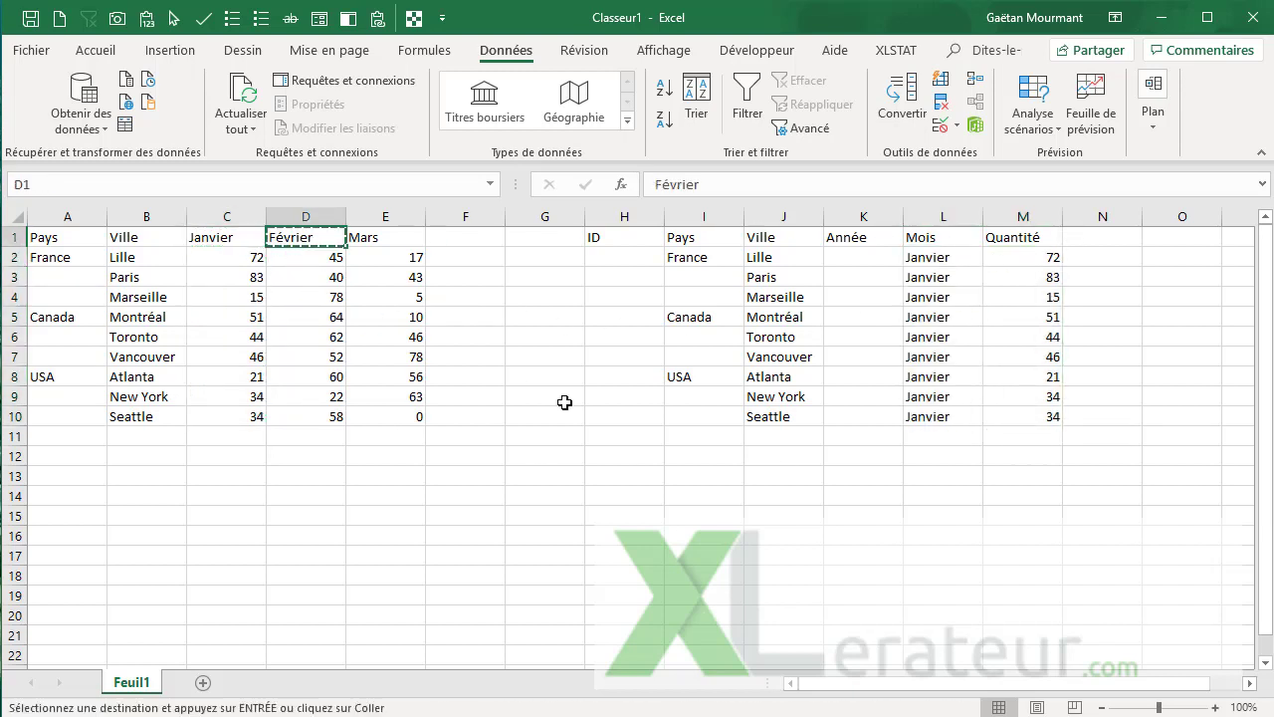
pyautogui.moveTo(317, 255); pyautogui.dragTo(318, 414)
pyautogui.hotkey('ctrl', 'c')
pyautogui.click(1045, 436)
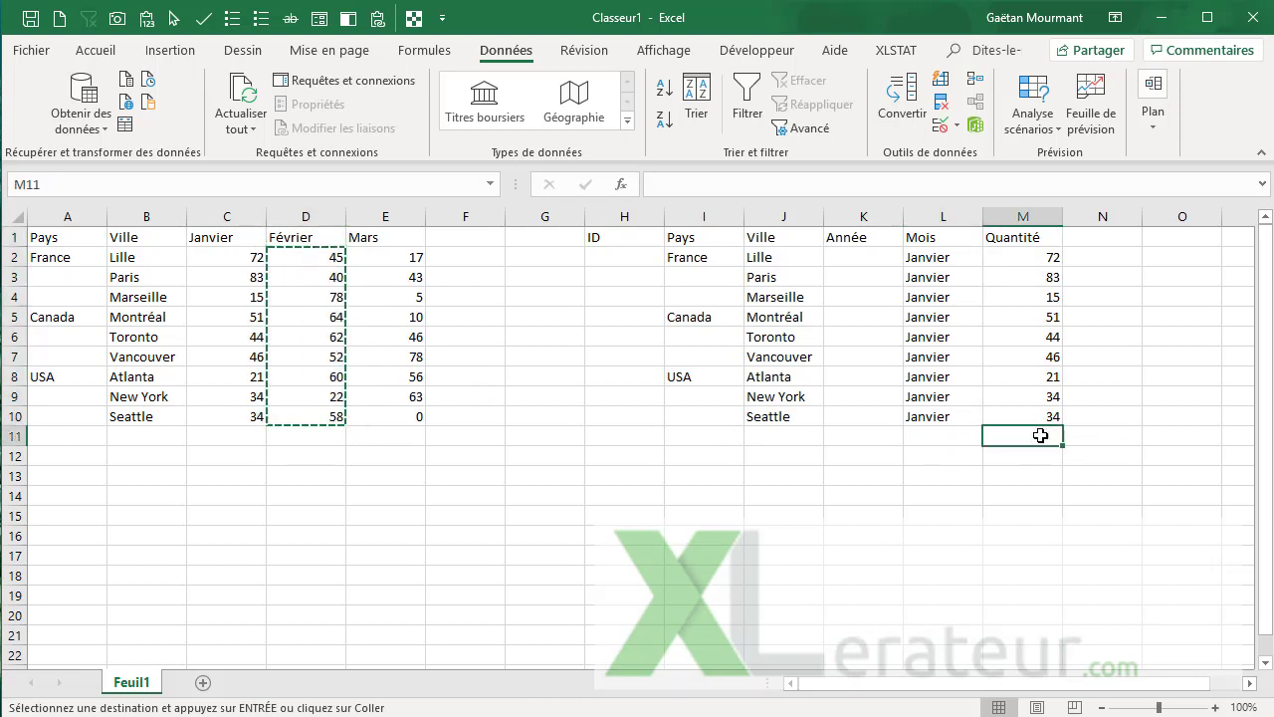
pyautogui.hotkey('ctrl', 'v')
# Copy the country and city list from A2:B10 beside the February values, starting at I11.
pyautogui.moveTo(90, 259); pyautogui.dragTo(165, 403)
pyautogui.hotkey('ctrl', 'c')
pyautogui.click(704, 435)
pyautogui.hotkey('ctrl', 'v')
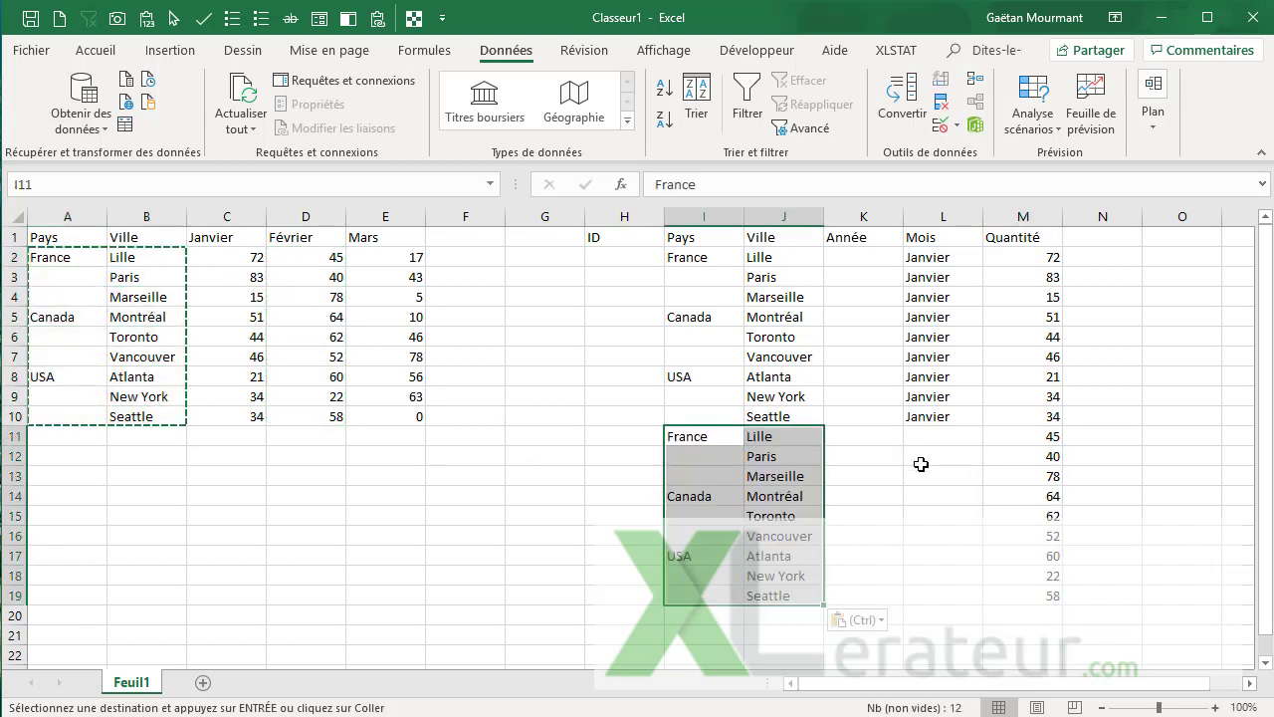
# Fill the Mois cells L11:L19 with Février copied from D1.
pyautogui.click(294, 244)
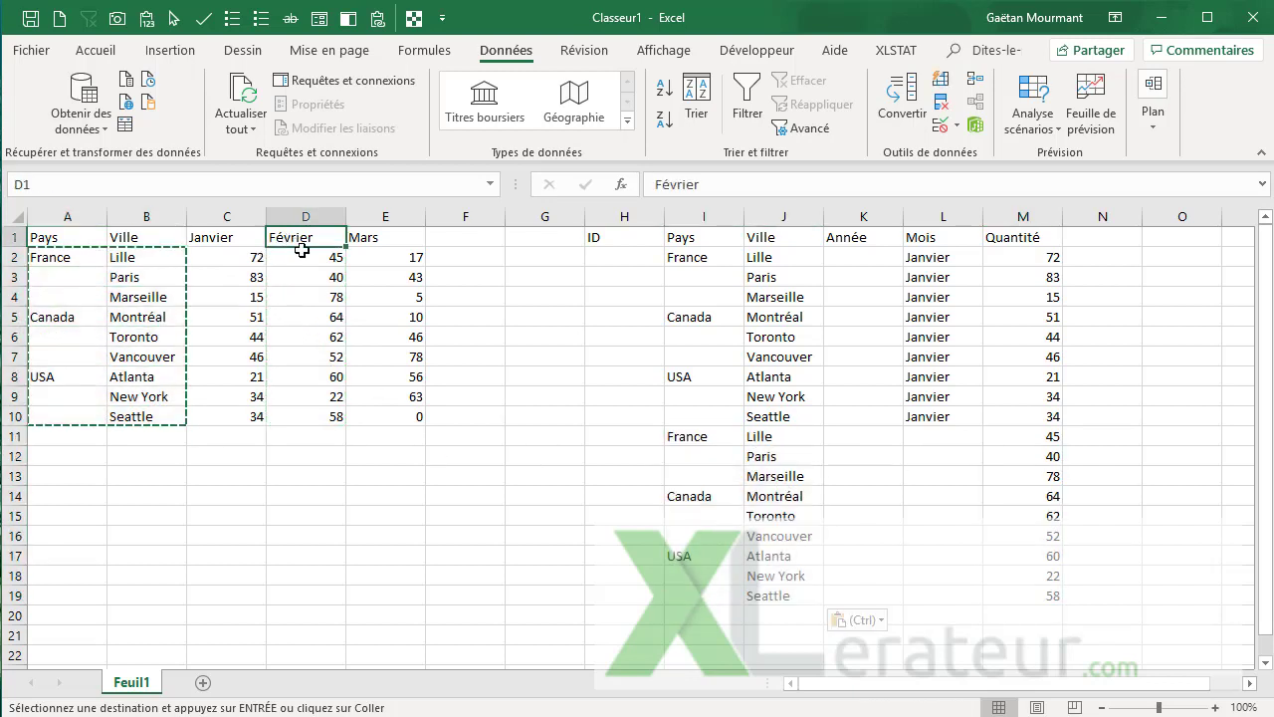
pyautogui.hotkey('ctrl', 'c')
pyautogui.moveTo(953, 432); pyautogui.dragTo(956, 595)
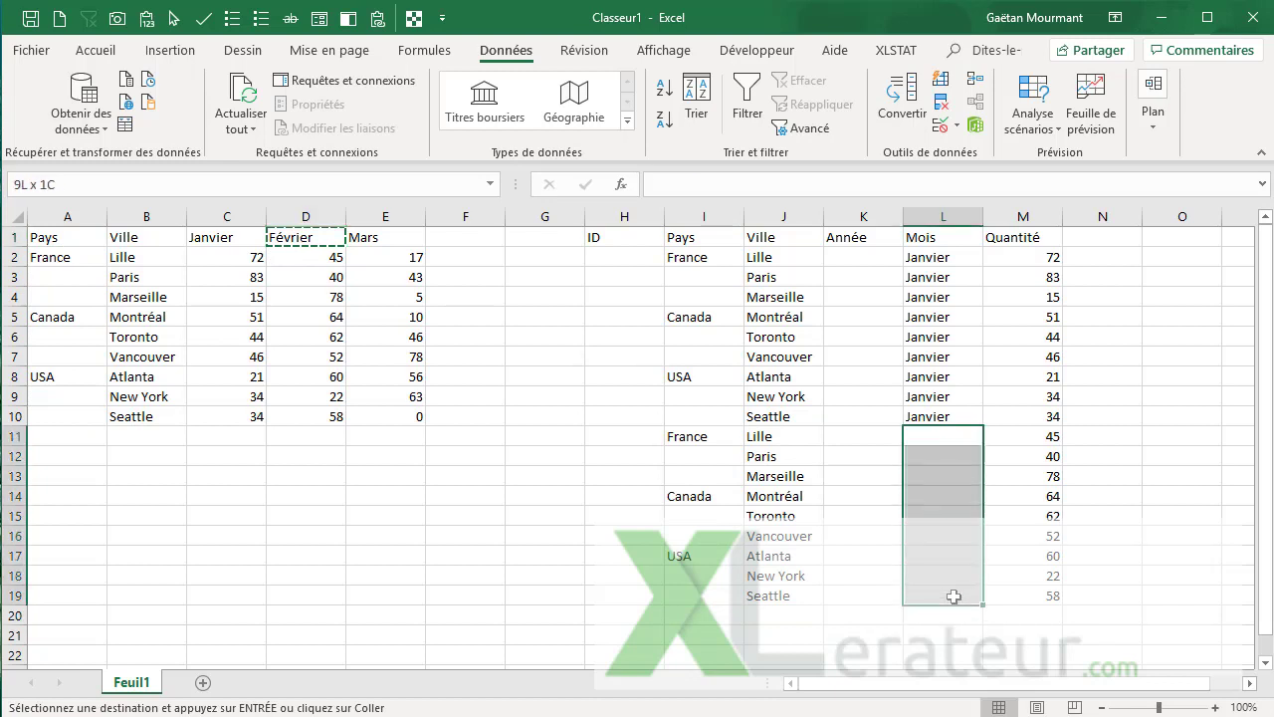
pyautogui.hotkey('ctrl', 'v')
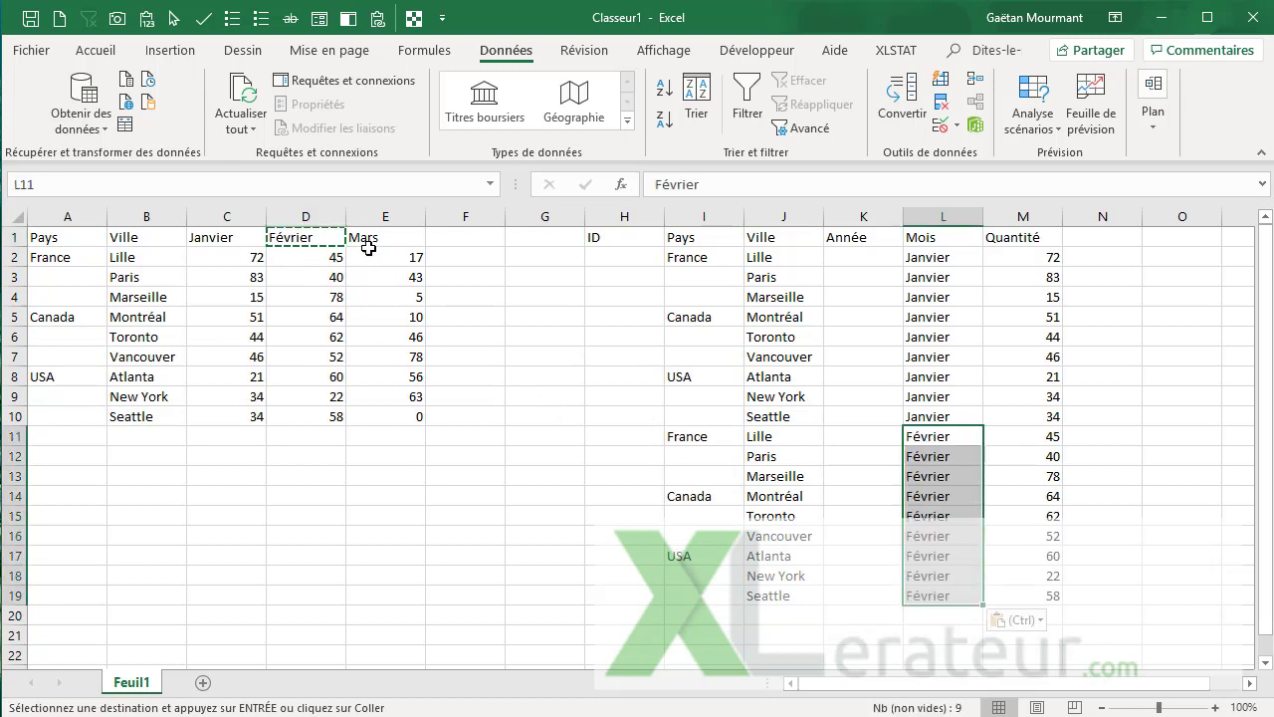
# Append the March values from E2:E10 to the Quantité column starting at M20.
pyautogui.moveTo(381, 256); pyautogui.dragTo(406, 408)
pyautogui.hotkey('ctrl', 'c')
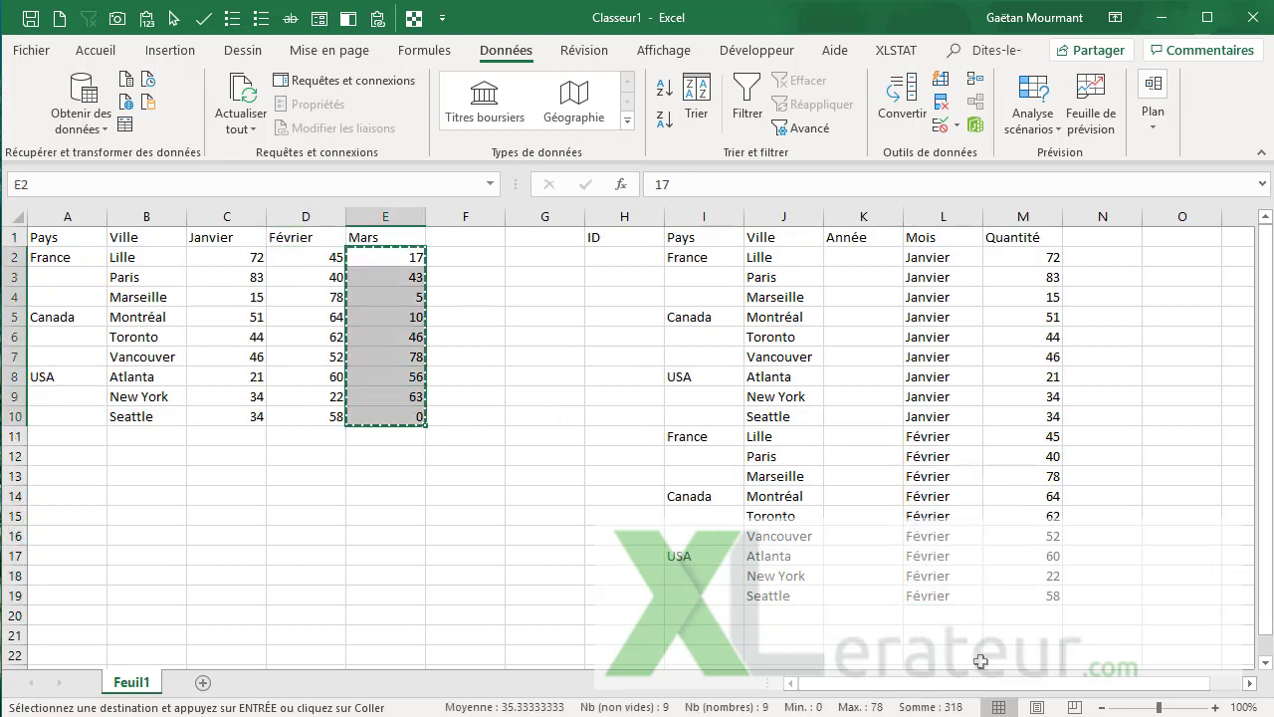
pyautogui.click(1040, 611)
pyautogui.hotkey('ctrl', 'v')
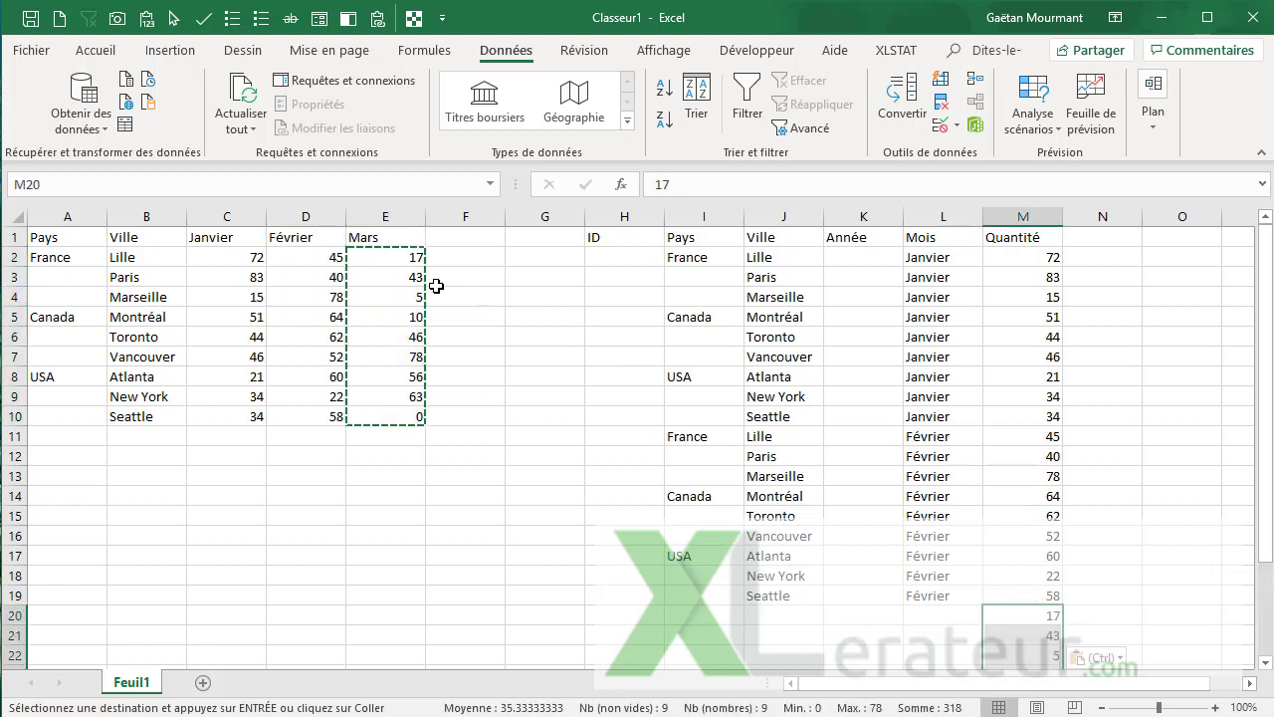
# Fill the Mois cells L20:L28 with Mars copied from E1.
pyautogui.click(362, 238)
pyautogui.hotkey('ctrl', 'c')
pyautogui.moveTo(937, 621)
pyautogui.mouseDown()
pyautogui.moveTo(934, 711)
pyautogui.moveTo(925, 637)
pyautogui.mouseUp()
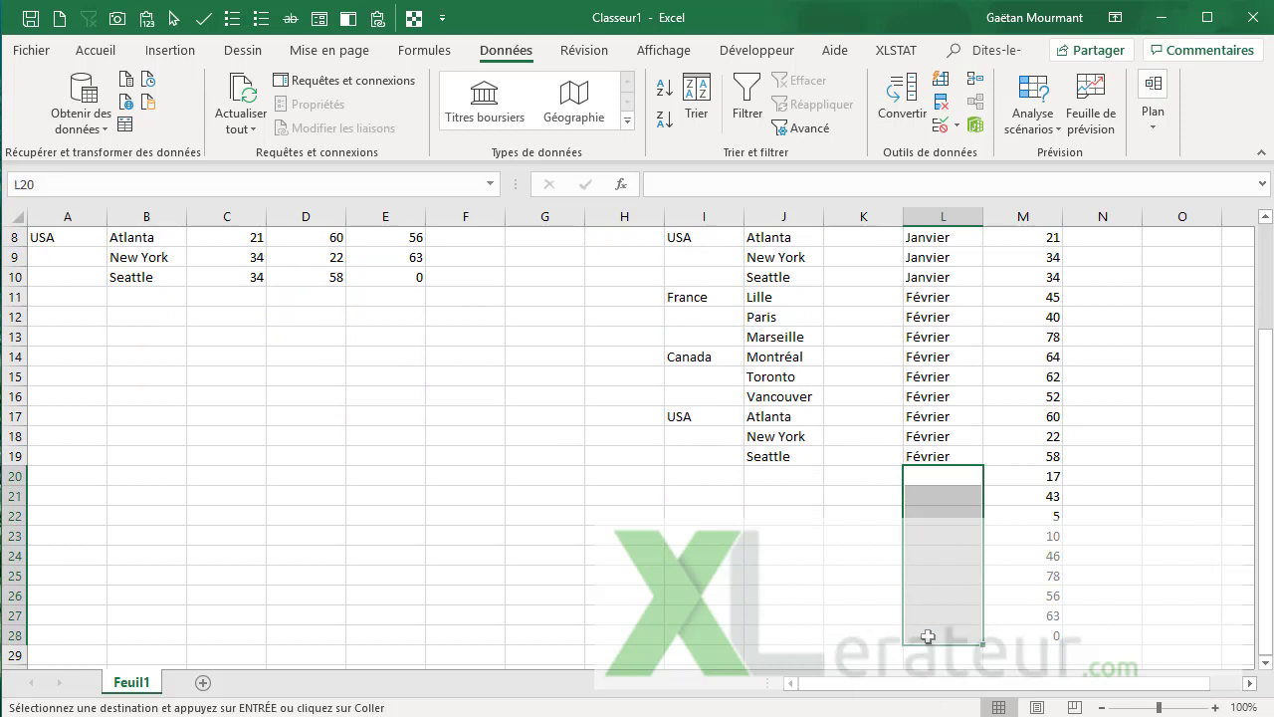
pyautogui.hotkey('ctrl', 'v')
pyautogui.scroll(3, 762, 372)
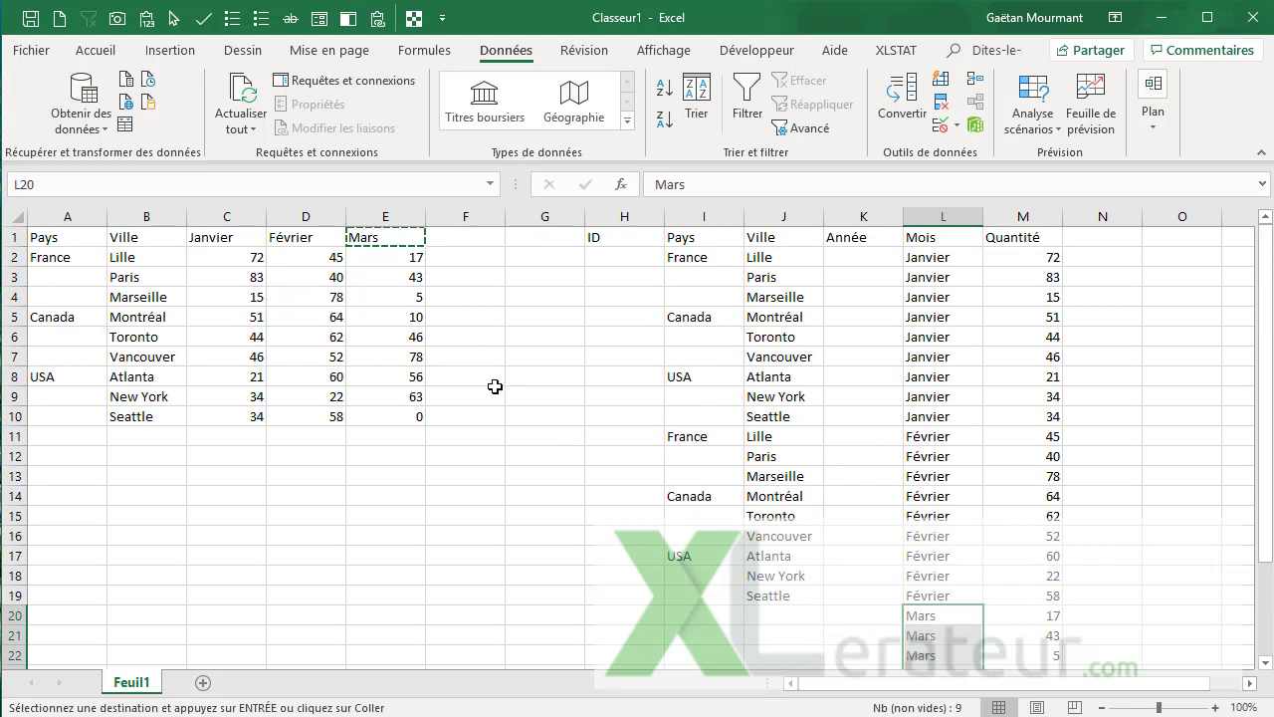
# Copy the country and city list from A2:B10 beside the March values, starting at I20.
pyautogui.moveTo(57, 258); pyautogui.dragTo(160, 416)
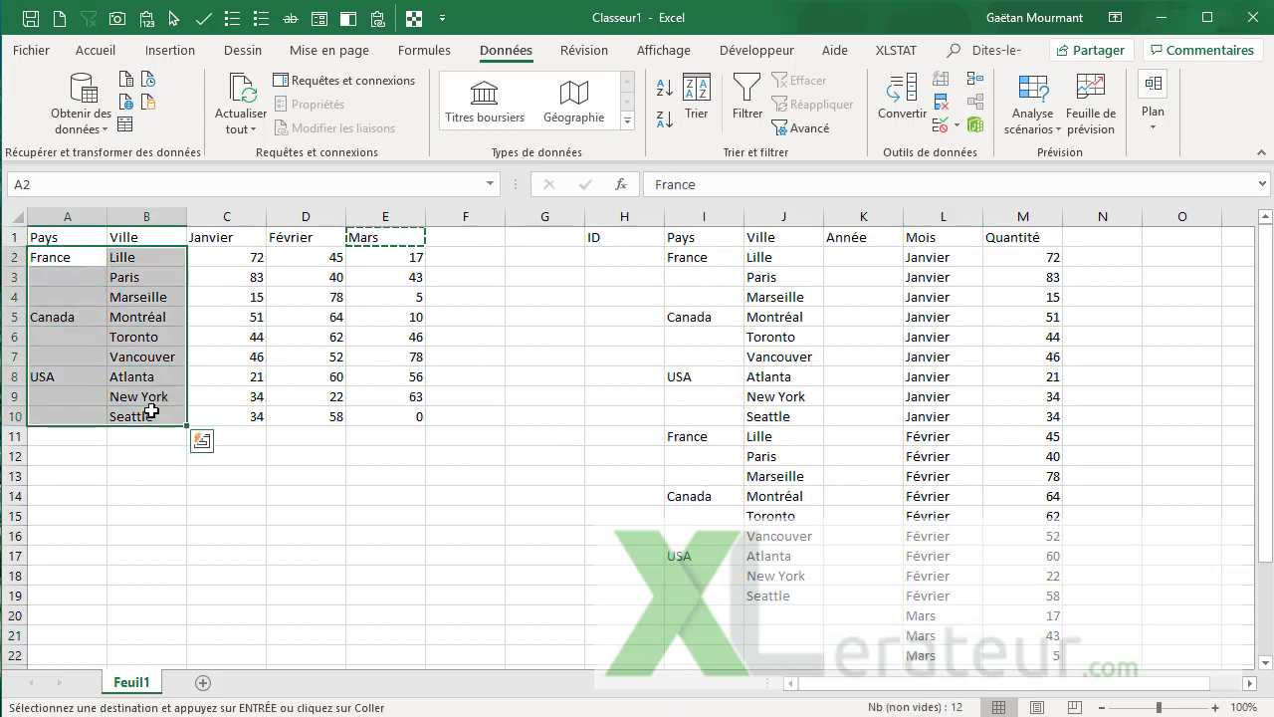
pyautogui.hotkey('ctrl', 'c')
pyautogui.click(713, 617)
pyautogui.hotkey('ctrl', 'v')
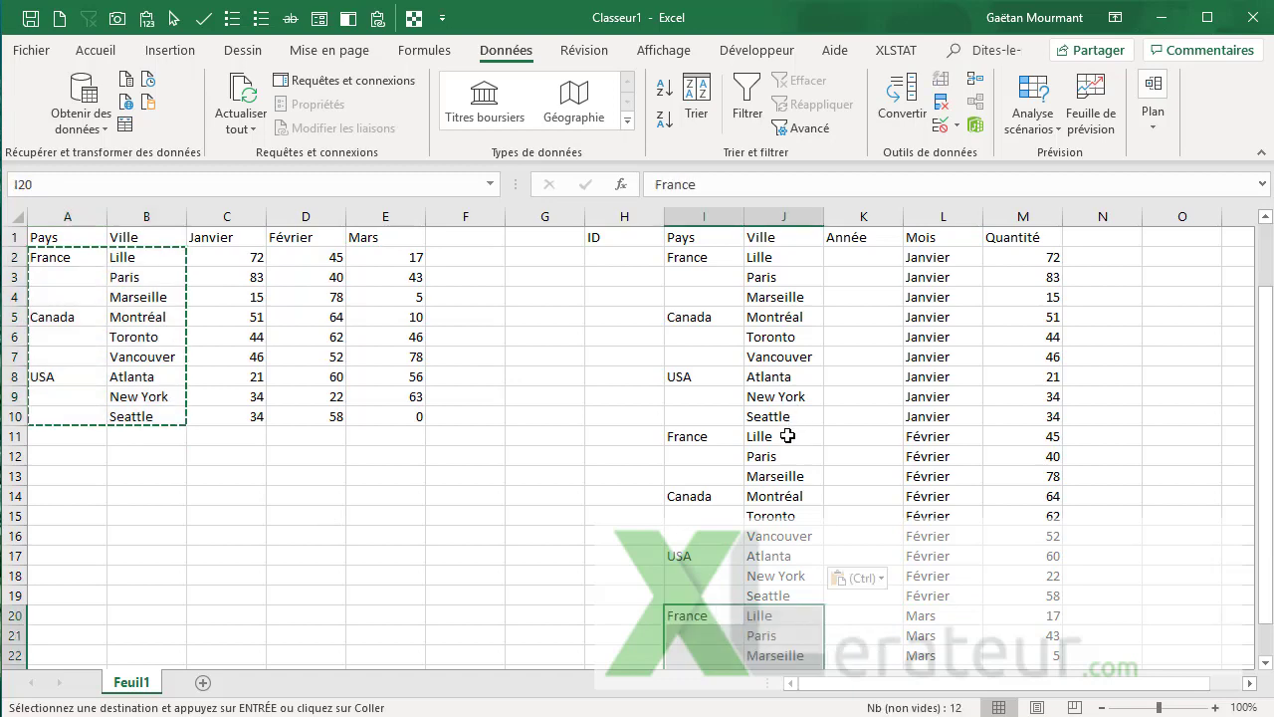
pyautogui.scroll(-5, 659, 432)
pyautogui.scroll(5, 782, 464)
# Enter 1 and 2 in H2:H3 and extend the series down the ID column to row 28.
pyautogui.click(640, 257)
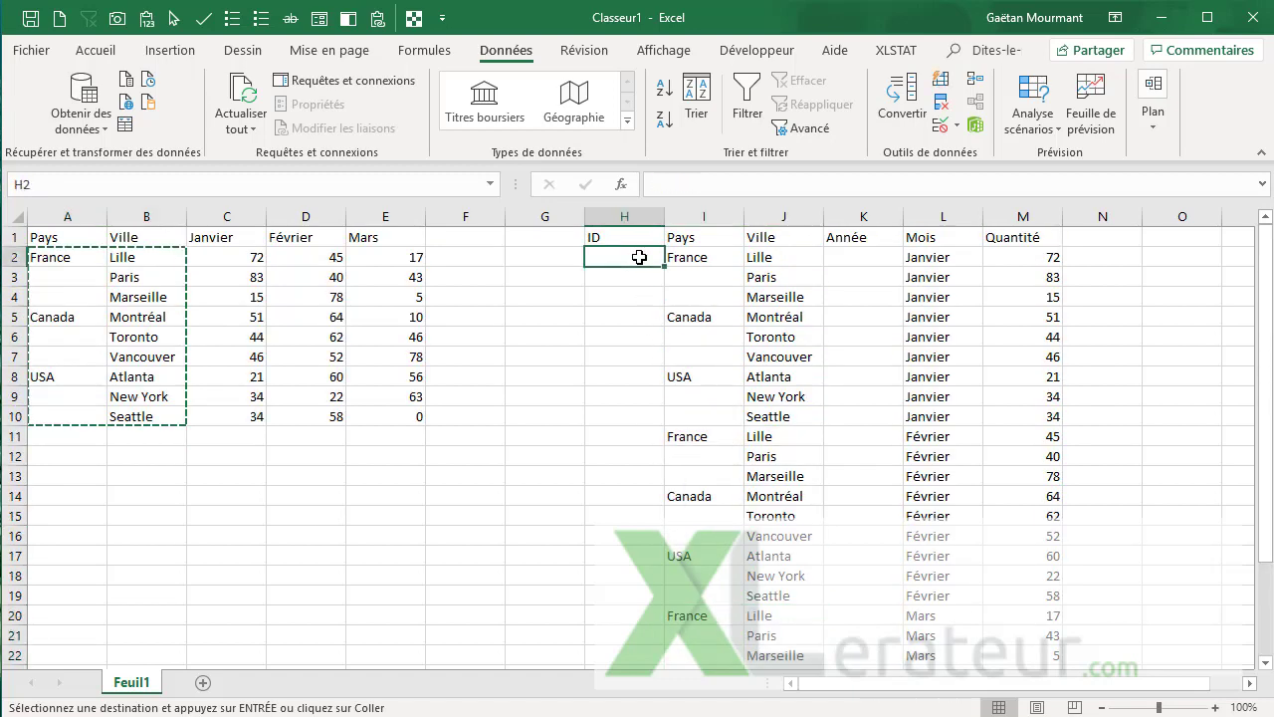
pyautogui.write('1')
pyautogui.press('Return')
pyautogui.write('2')
pyautogui.press('Return')
pyautogui.moveTo(640, 257); pyautogui.dragTo(650, 282)
pyautogui.doubleClick(666, 285)
pyautogui.scroll(-5, 592, 449)
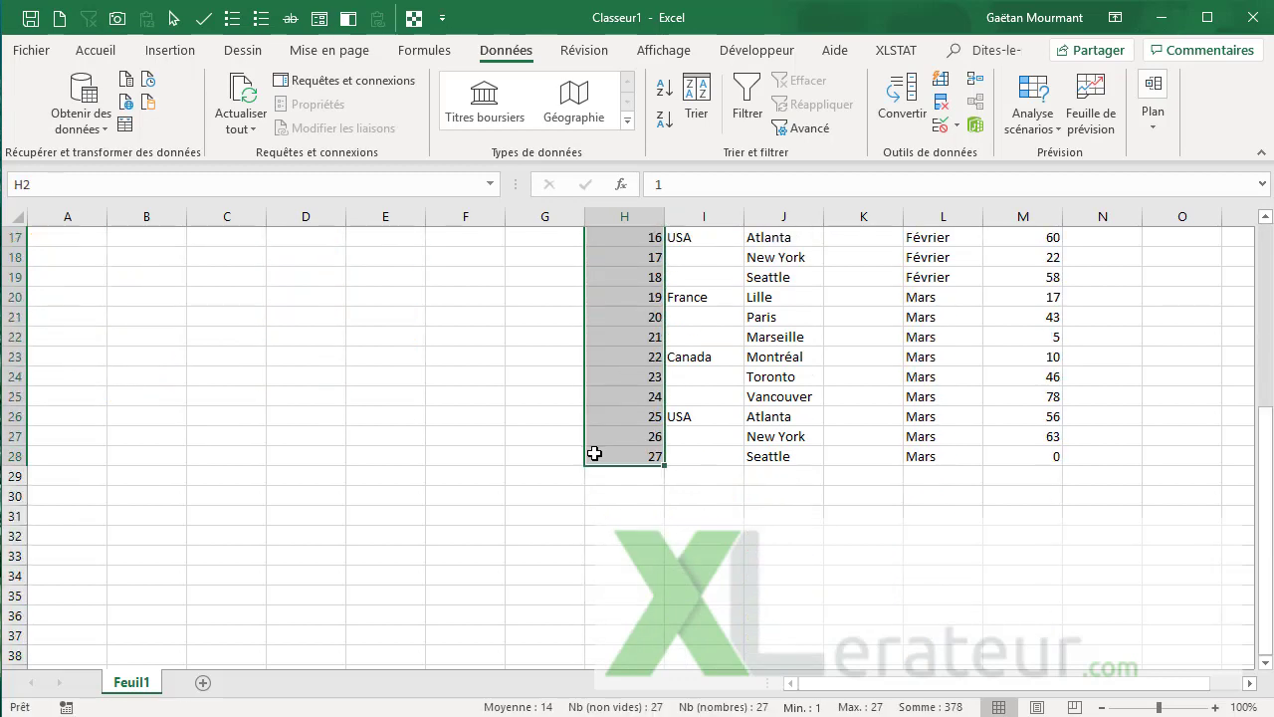
pyautogui.scroll(5, 595, 453)
pyautogui.click(818, 330)
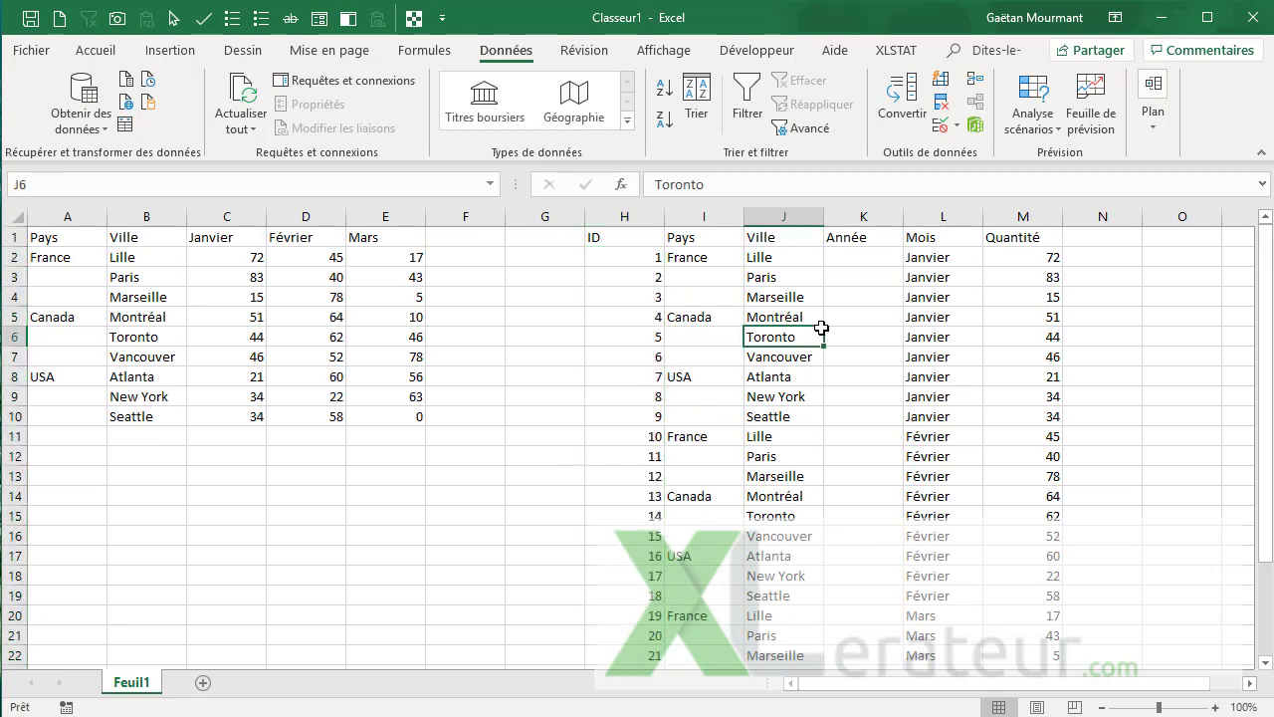
# Try to fill the blank Pays cells by copying France and Canada down over the rows beneath each.
pyautogui.click(714, 259)
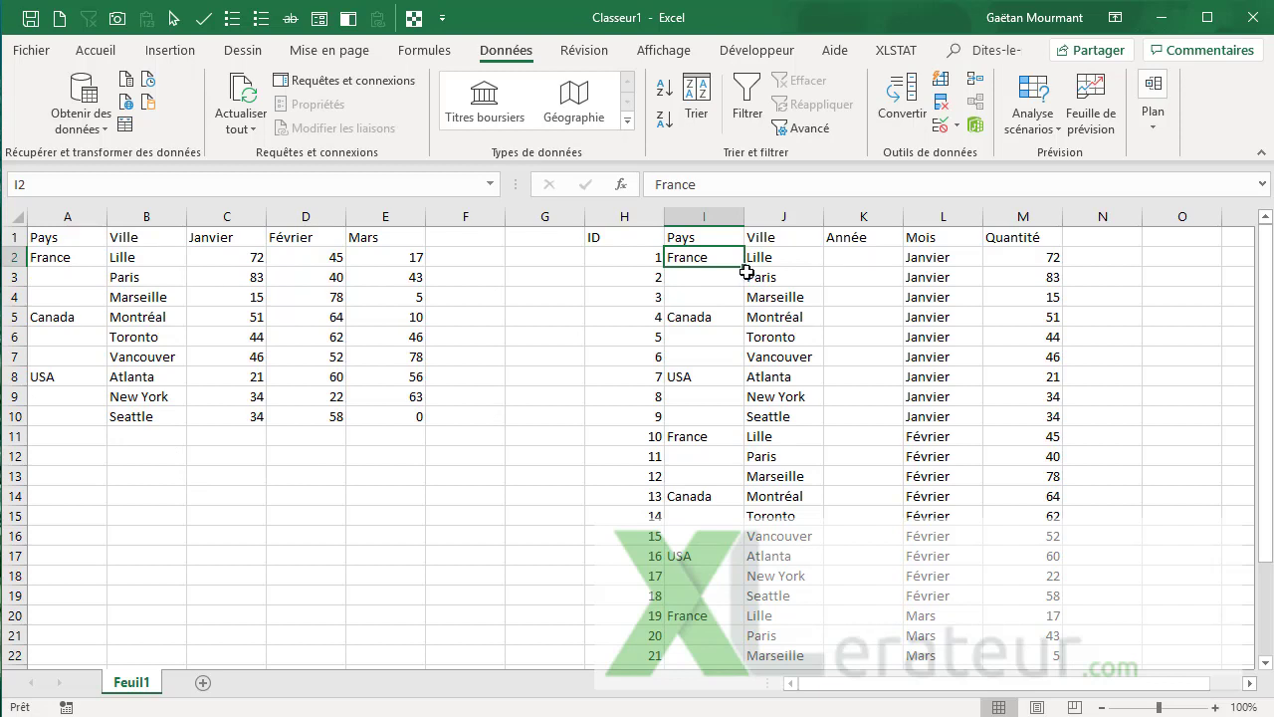
pyautogui.moveTo(744, 267); pyautogui.dragTo(744, 365)
pyautogui.click(728, 316)
pyautogui.click(677, 376)
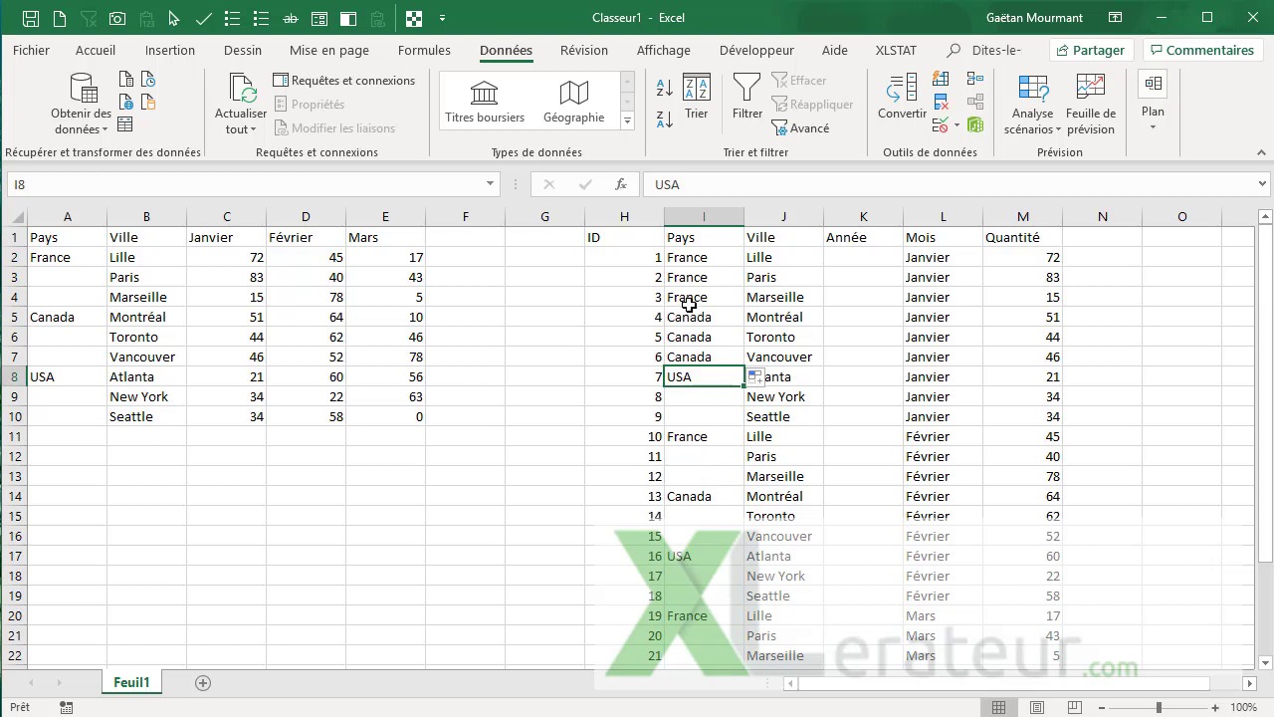
pyautogui.hotkey('ctrl', 'z')
pyautogui.hotkey('ctrl', 'z')
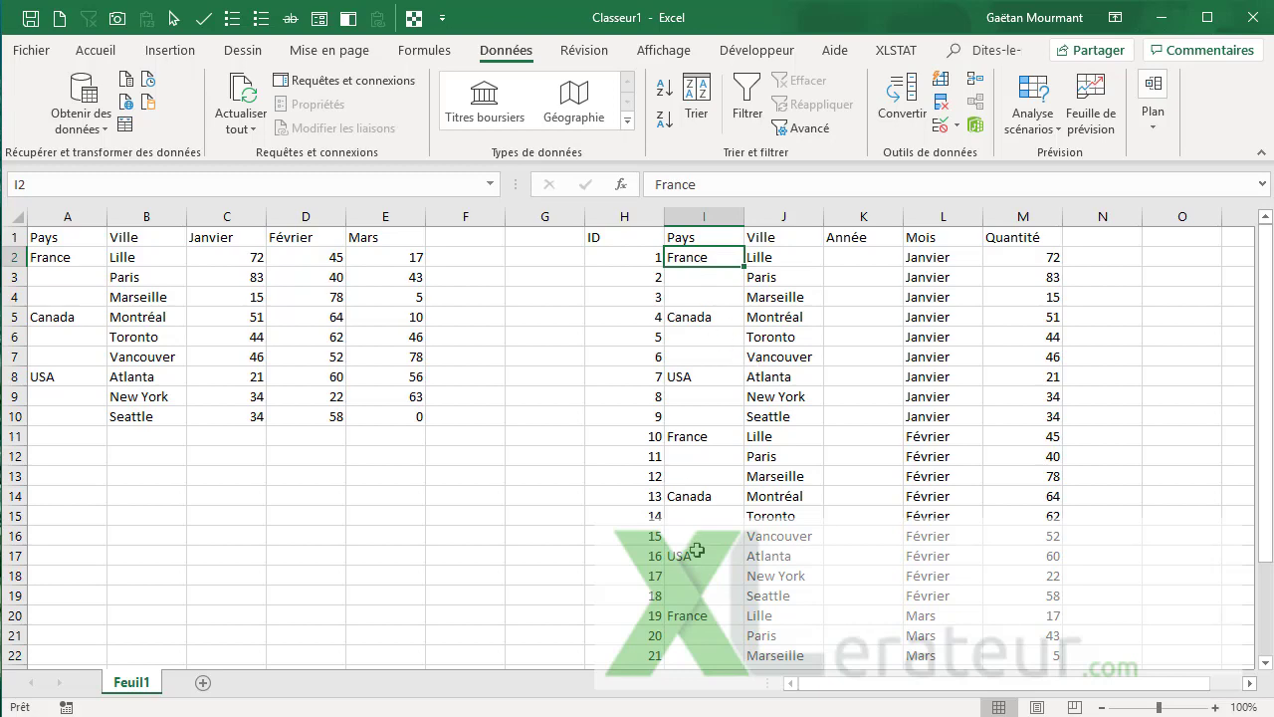
# Select only the empty cells (Cellules vides) within the Pays range I2:I28.
pyautogui.scroll(-5, 697, 549)
pyautogui.keyDown('shift'); pyautogui.click(707, 460); pyautogui.keyUp('shift')
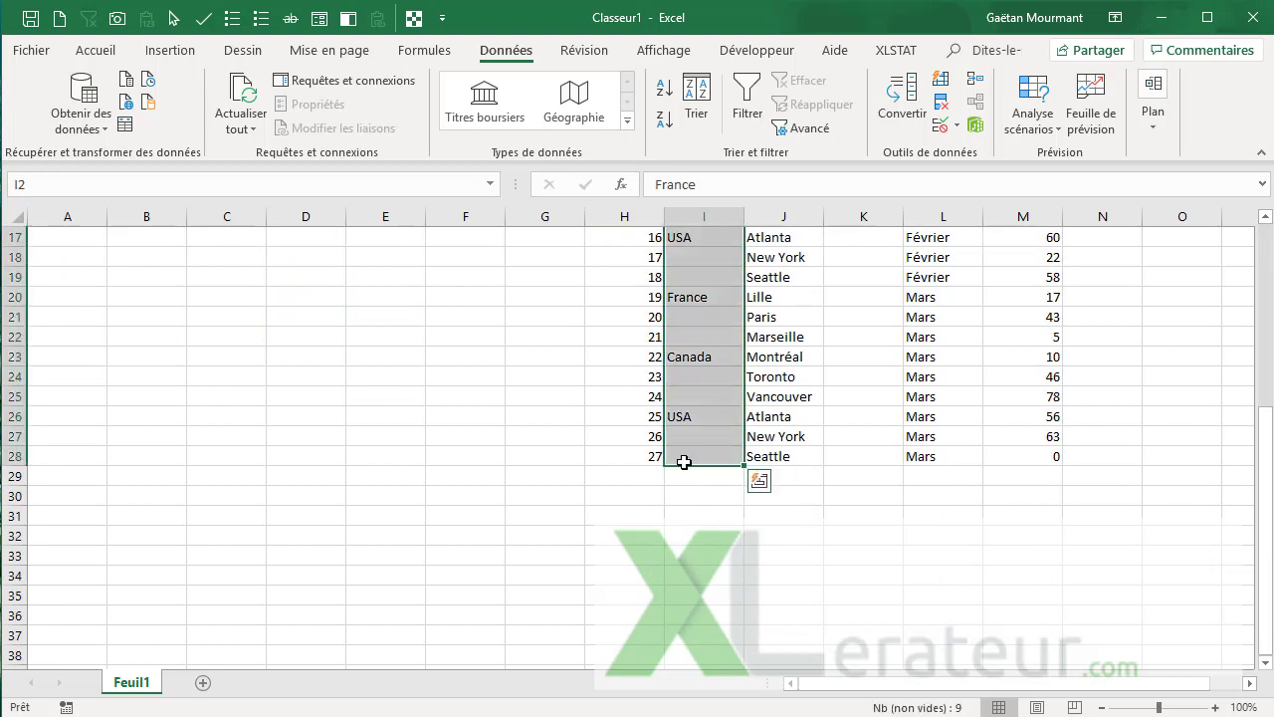
pyautogui.press('F5')
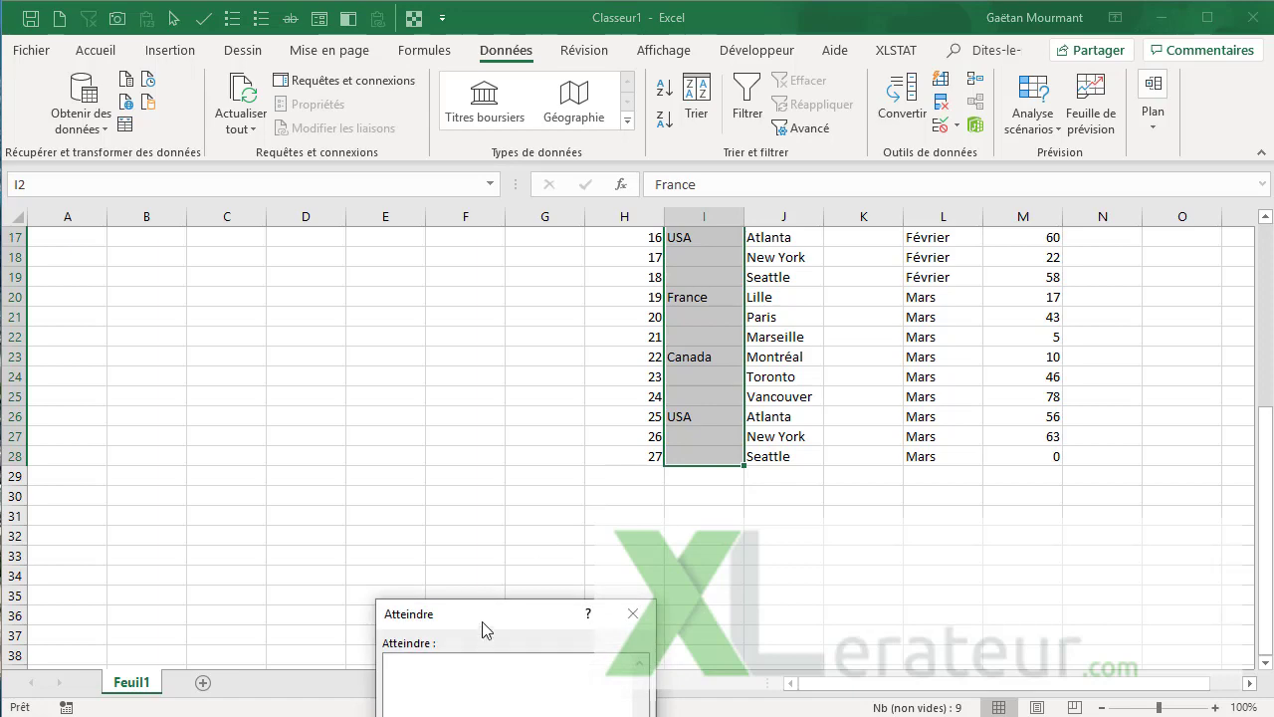
pyautogui.moveTo(484, 623); pyautogui.dragTo(597, 241)
pyautogui.click(522, 476)
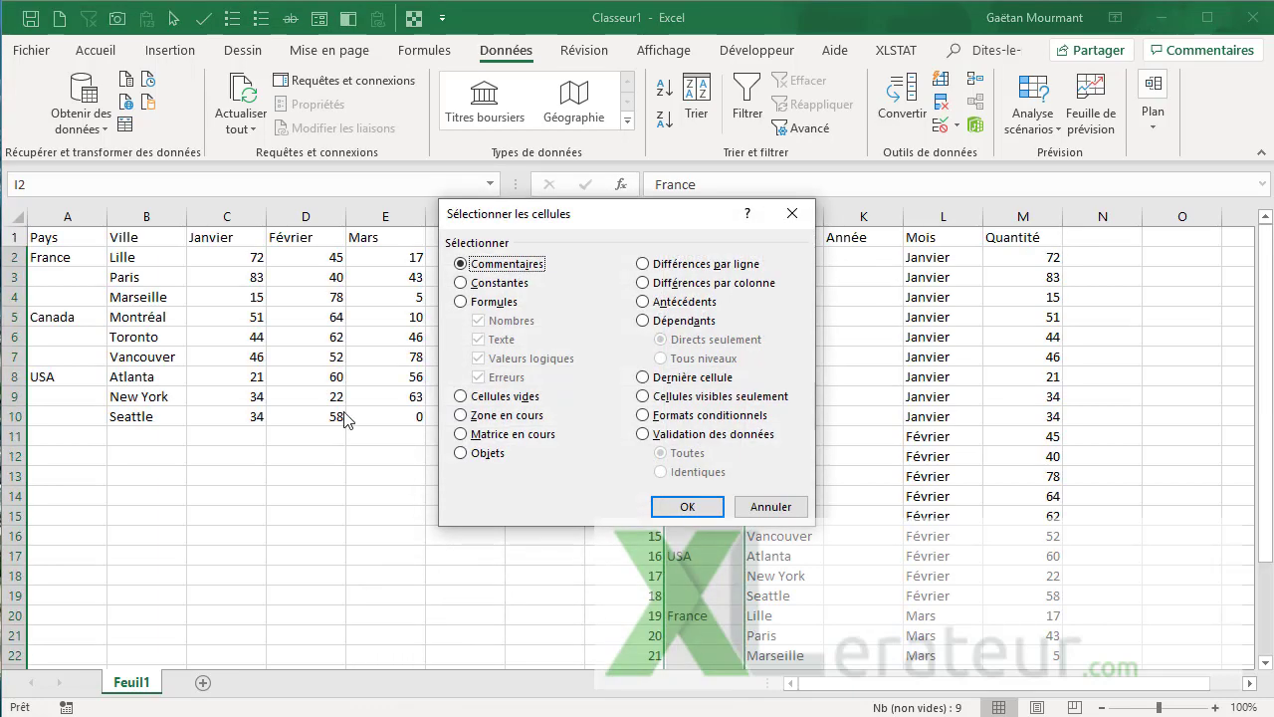
pyautogui.click(500, 396)
pyautogui.click(686, 506)
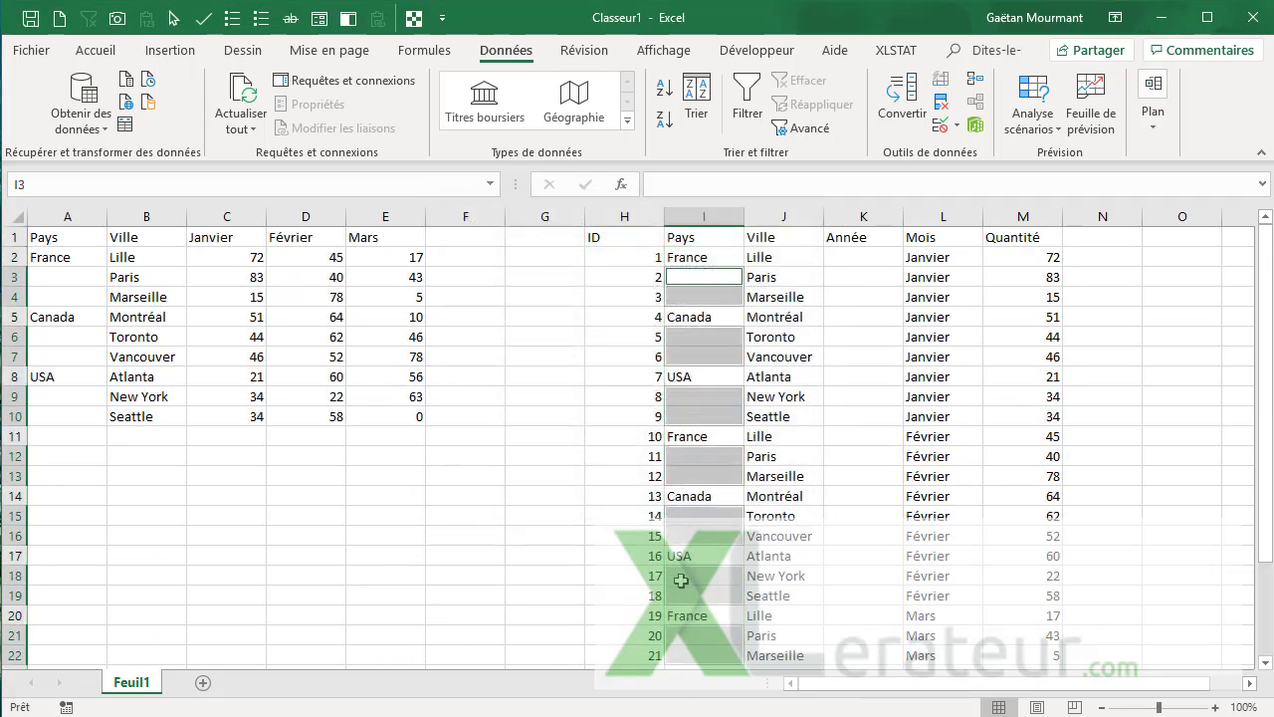
# Fill all the selected empty Pays cells at once with a formula referring to the cell above, starting with =I2 in I3.
pyautogui.write('=')
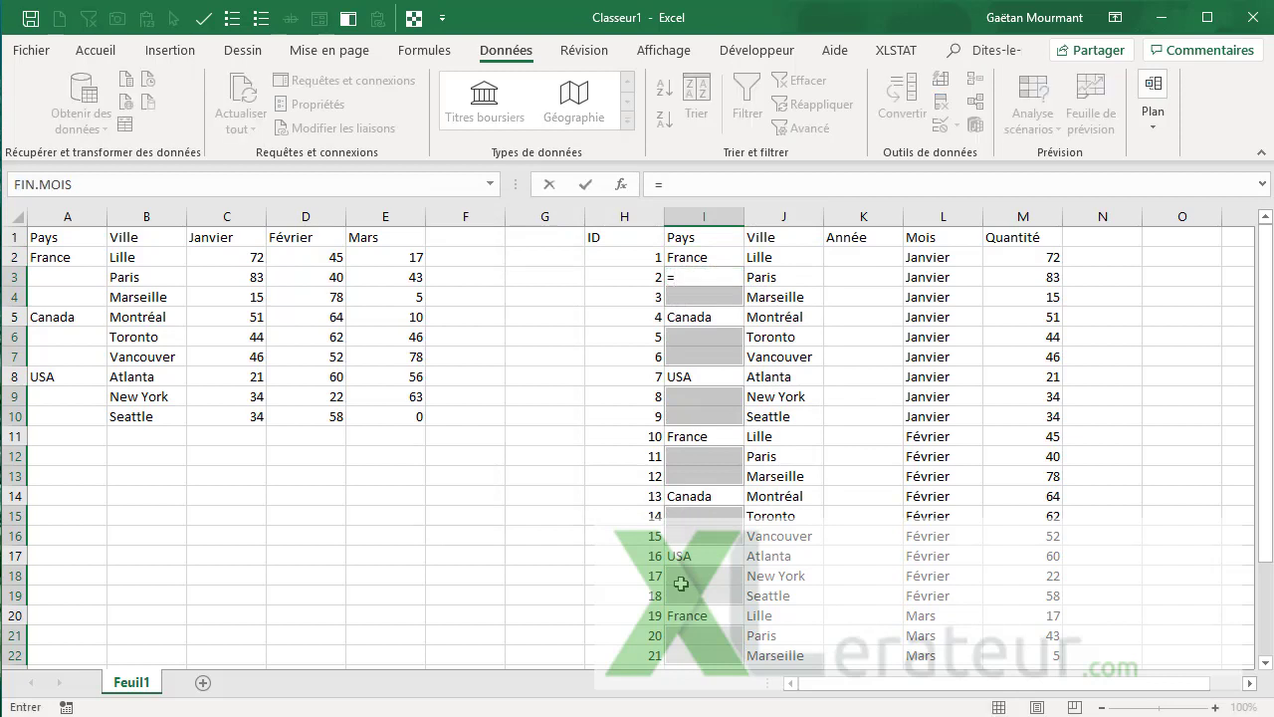
pyautogui.press('Up')
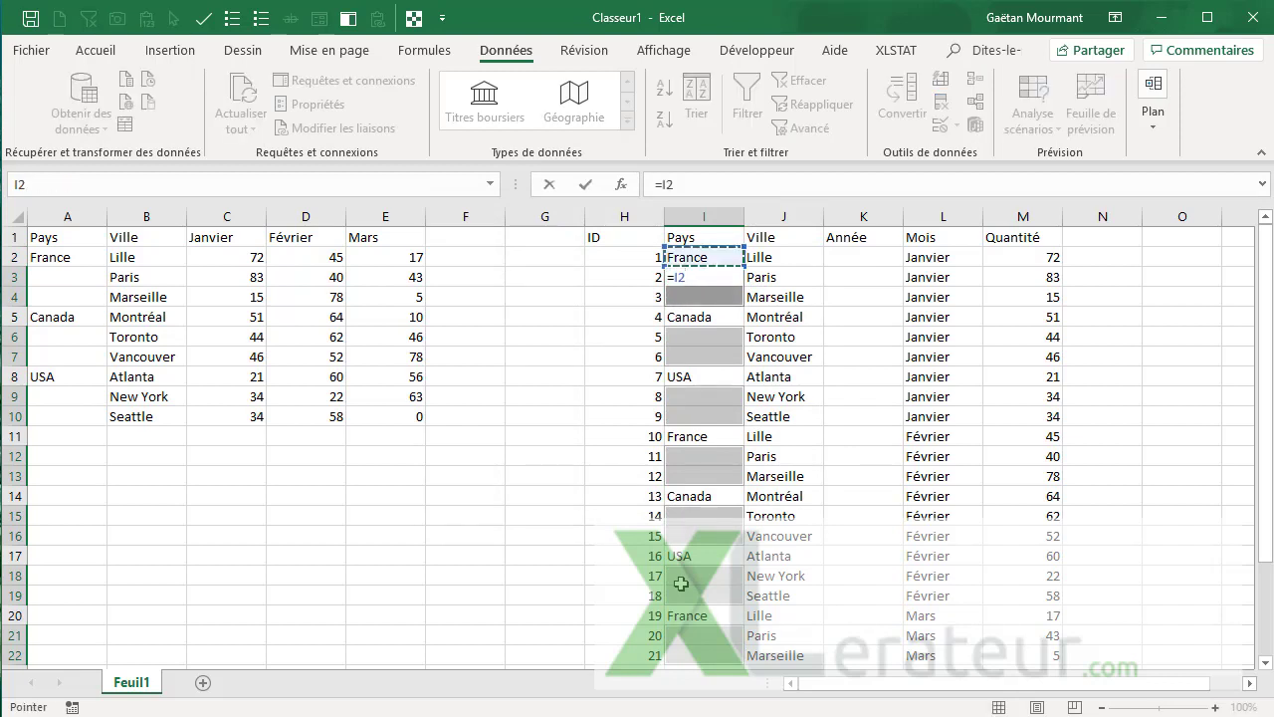
pyautogui.hotkey('ctrl', 'Return')
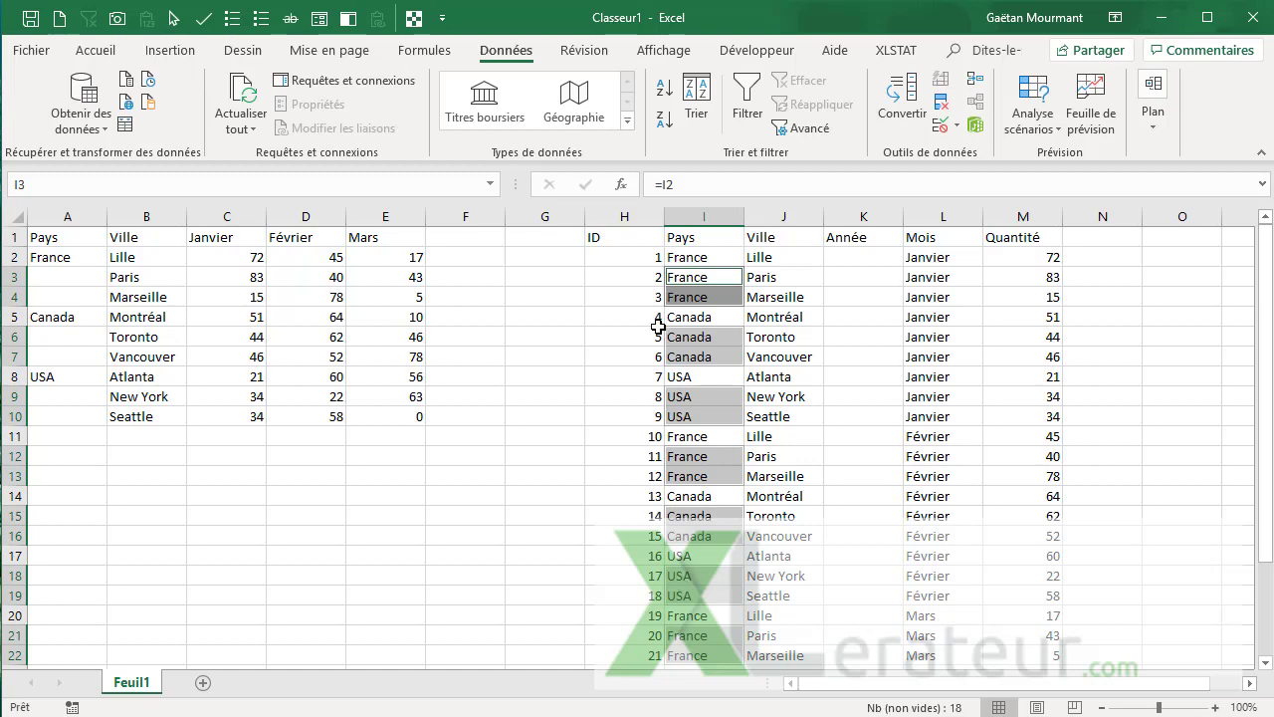
pyautogui.scroll(-3, 693, 517)
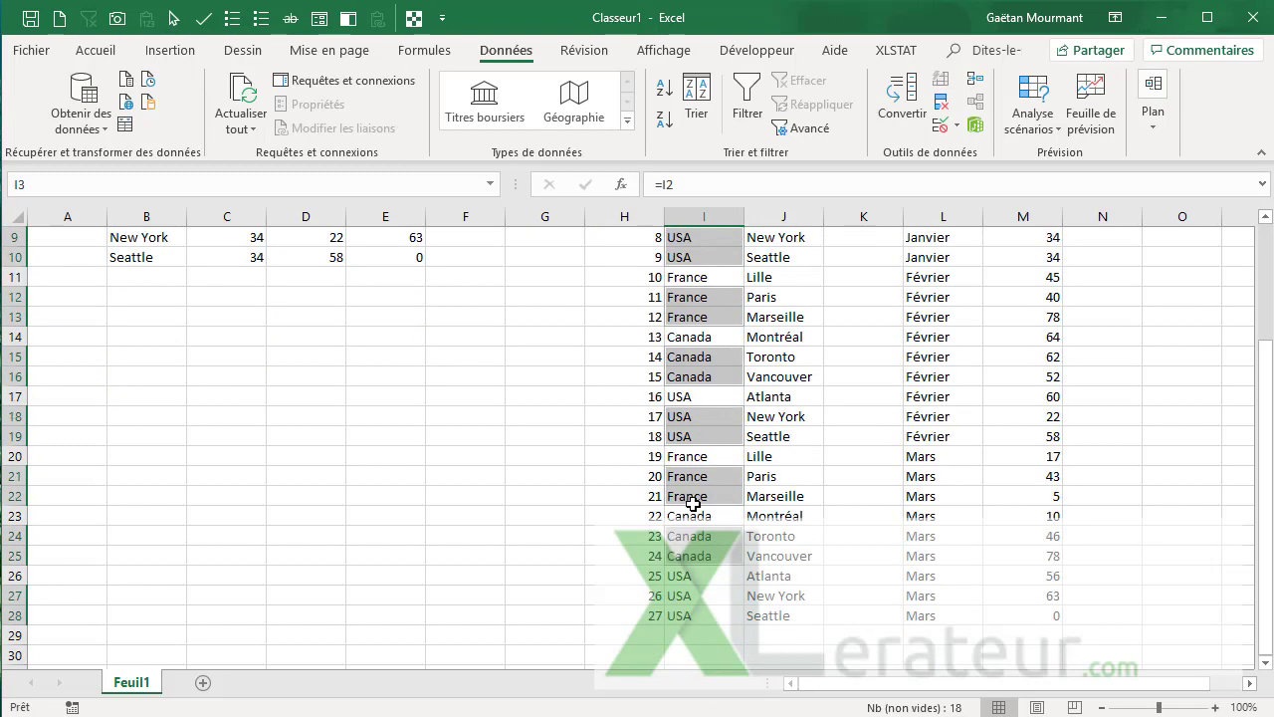
pyautogui.scroll(3, 693, 502)
# Replace the formulas in the Pays column I1:I28 with their values by copying and pasting the range onto itself as values.
pyautogui.scroll(-7, 702, 349)
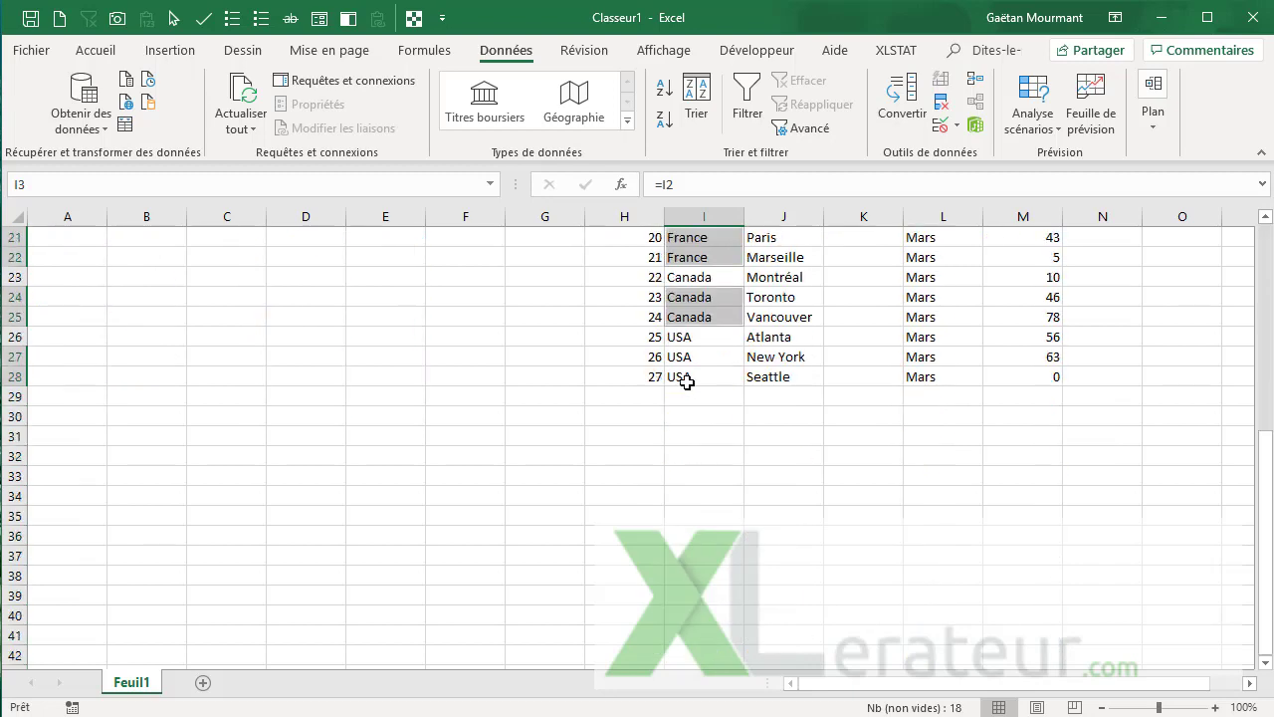
pyautogui.moveTo(697, 376); pyautogui.dragTo(702, 226)
pyautogui.hotkey('ctrl', 'c')
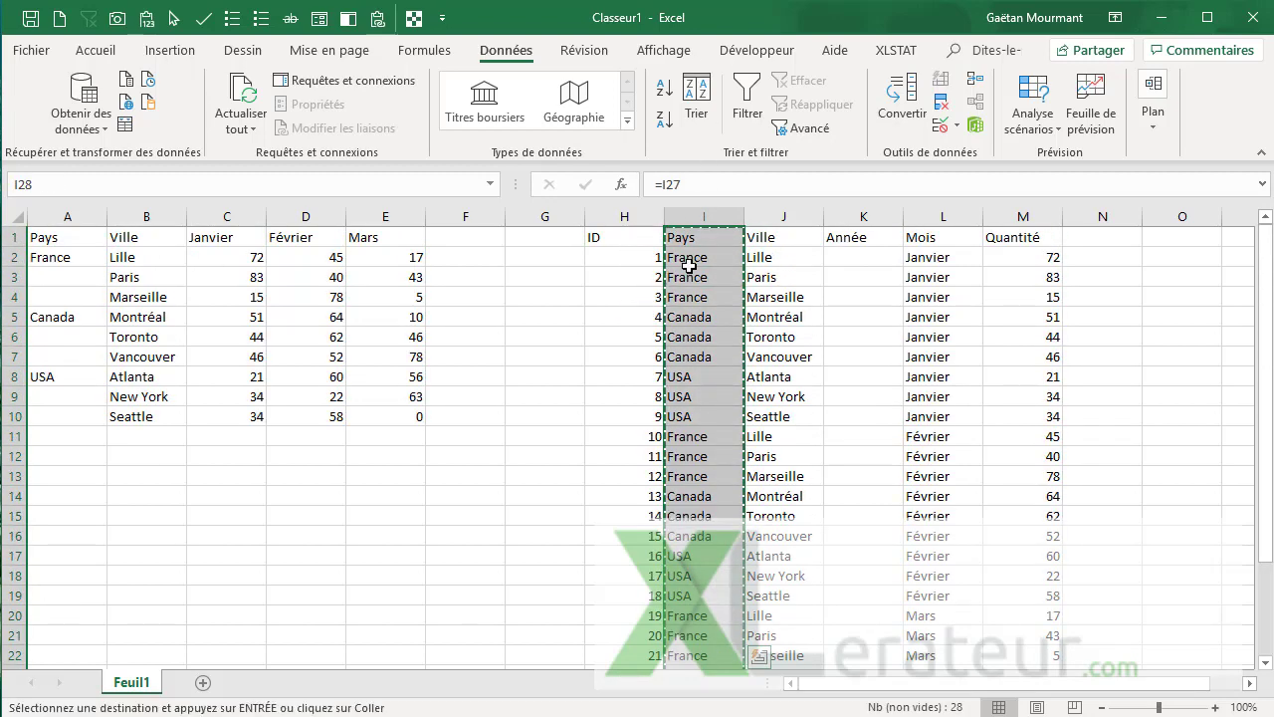
pyautogui.rightClick(688, 264)
pyautogui.click(761, 350)
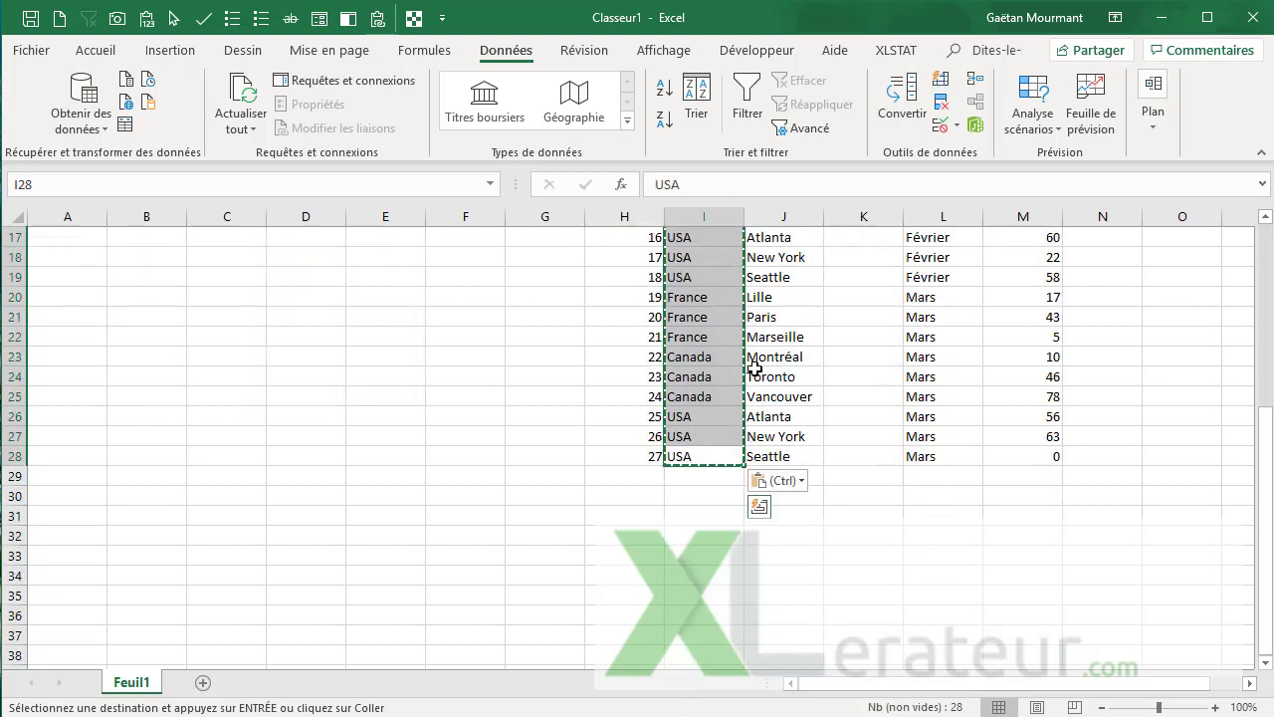
pyautogui.click(729, 368)
pyautogui.scroll(5, 731, 358)
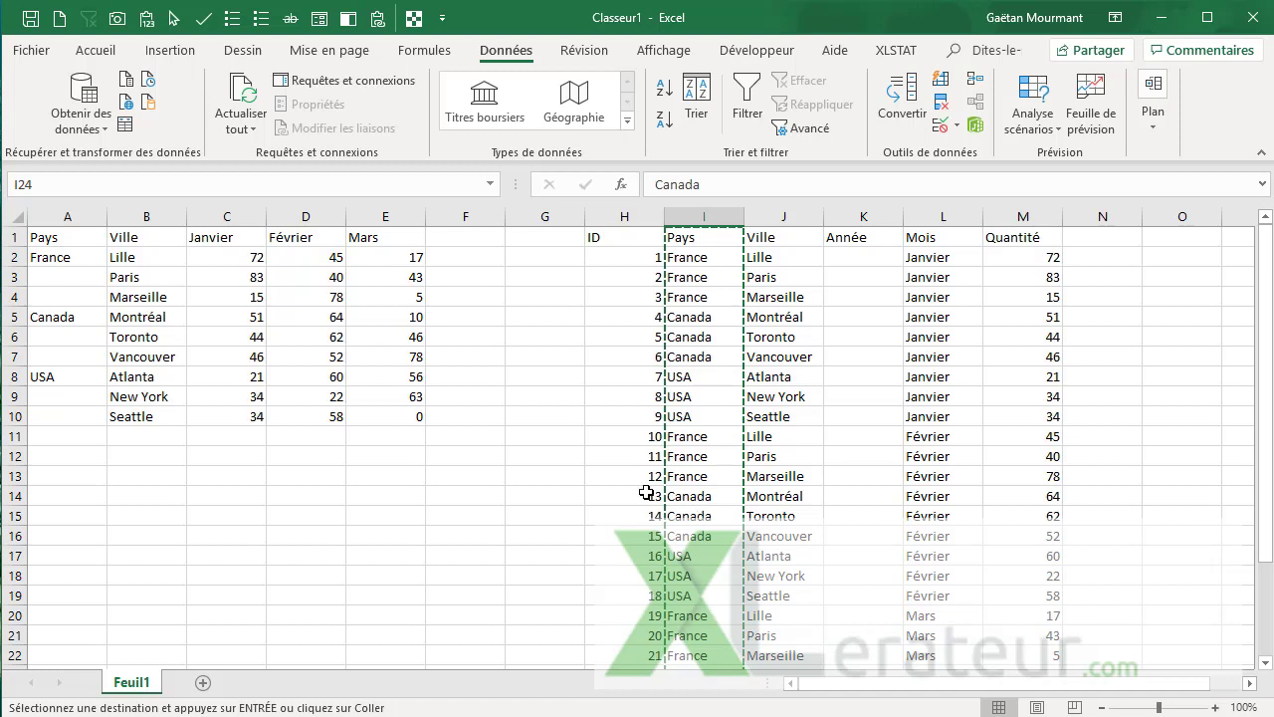
# Remove the manually built flat list by clearing columns G to M.
pyautogui.click(1040, 239)
pyautogui.hotkey('ctrl', 'a')
pyautogui.hotkey('shift', 'Left')
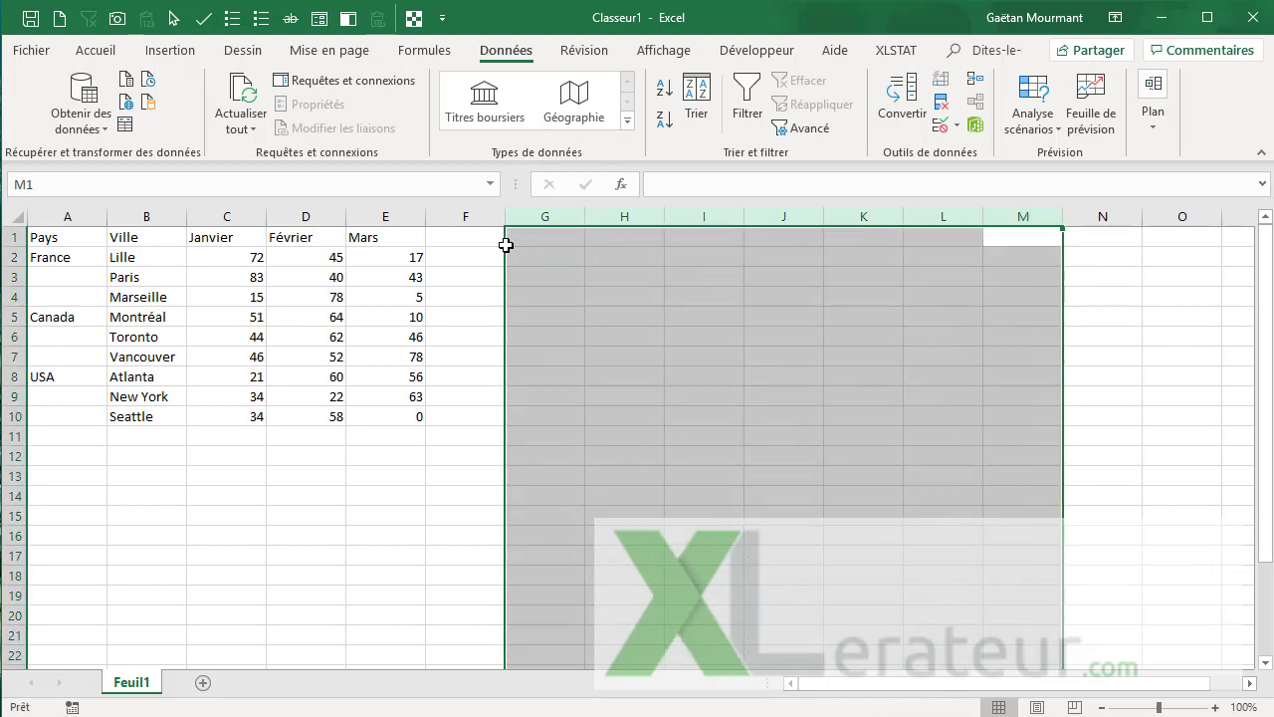
# Convert the source range A1:E10 into a table with headers and load it into the Power Query editor.
pyautogui.click(278, 272)
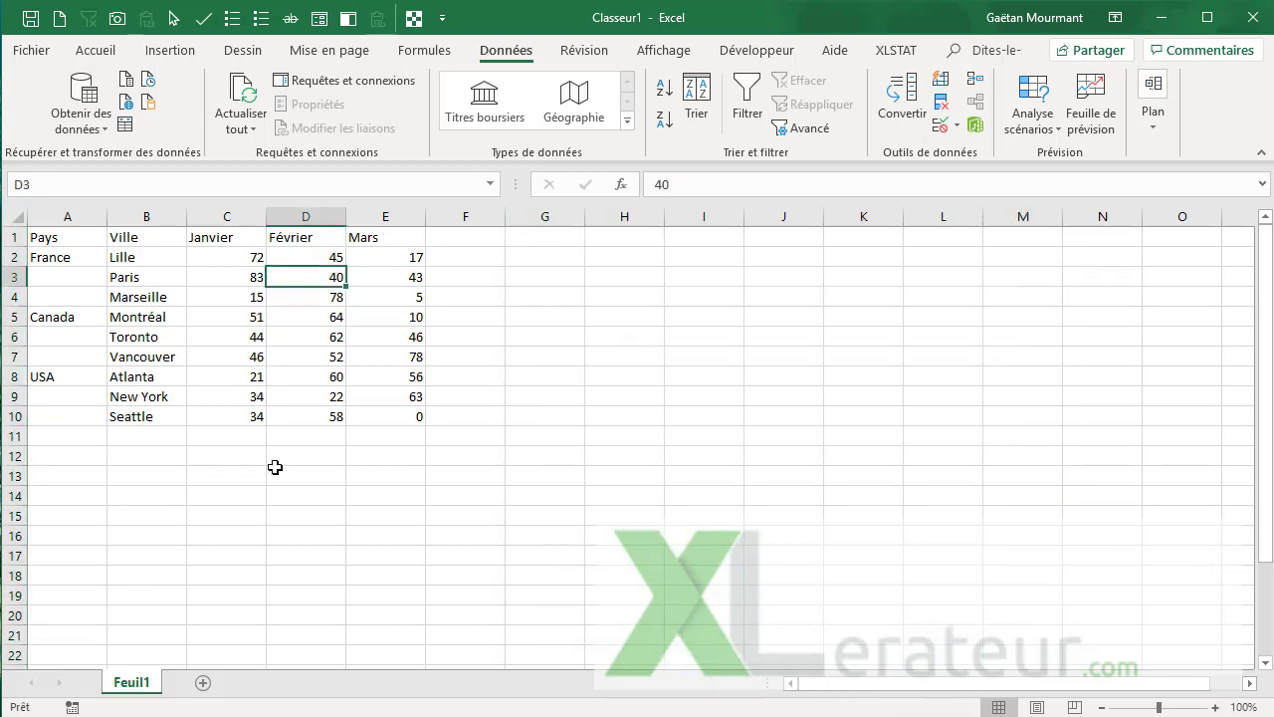
pyautogui.click(92, 125)
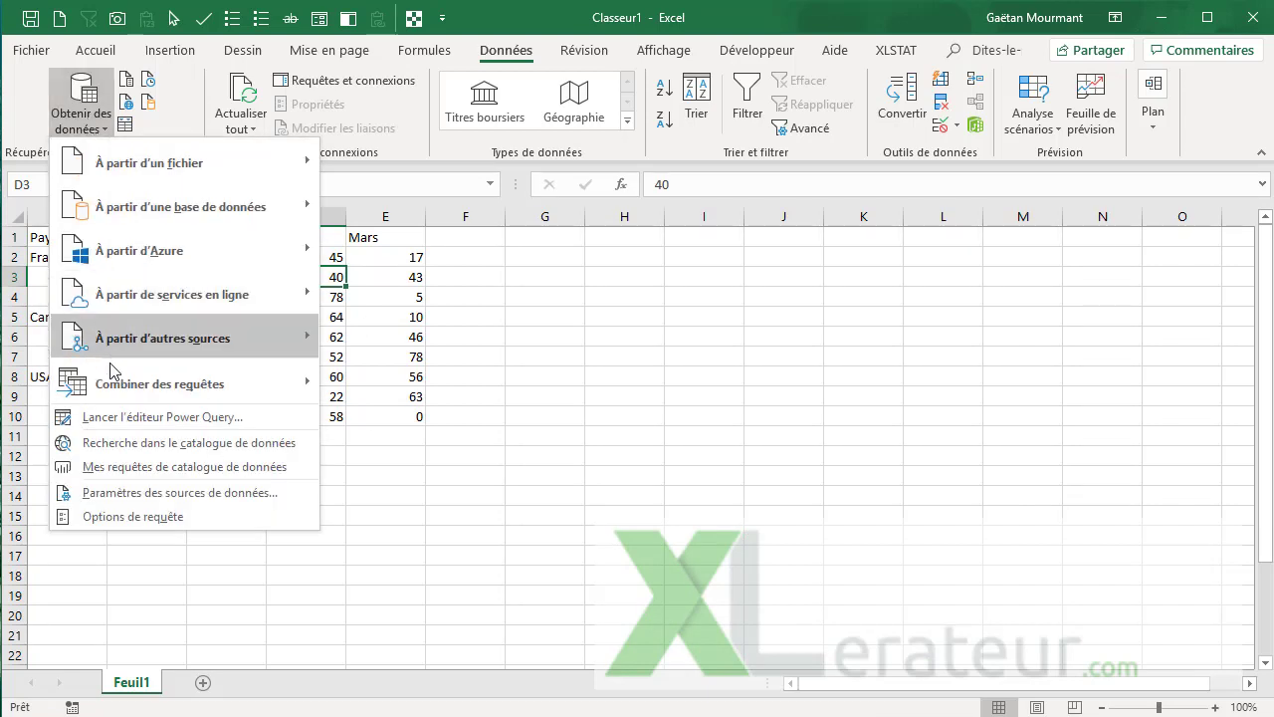
pyautogui.moveTo(204, 344)
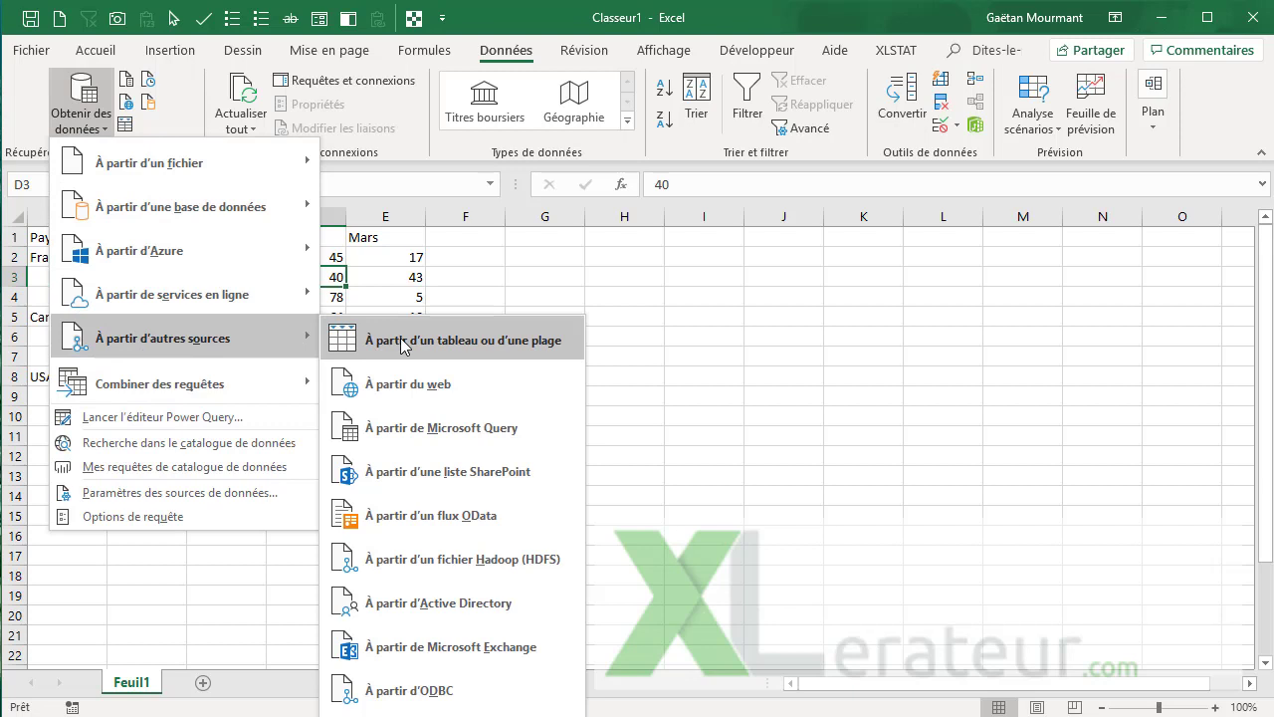
pyautogui.click(124, 126)
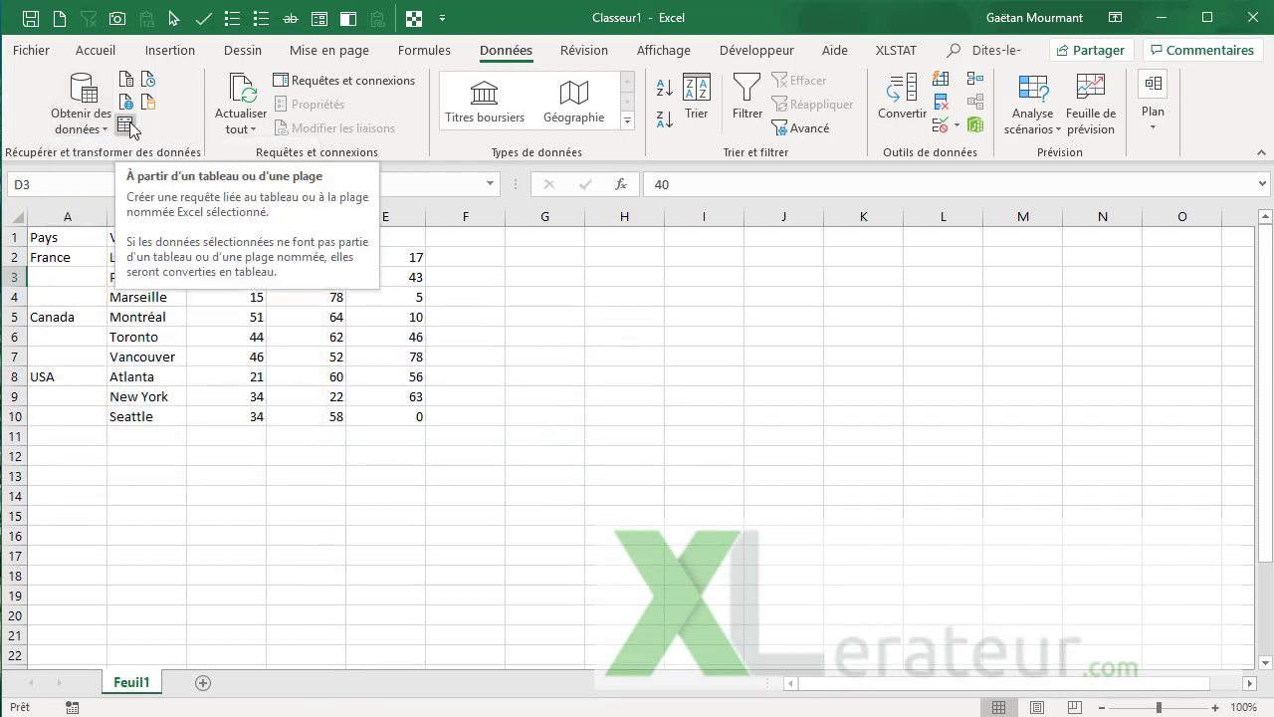
pyautogui.click(126, 125)
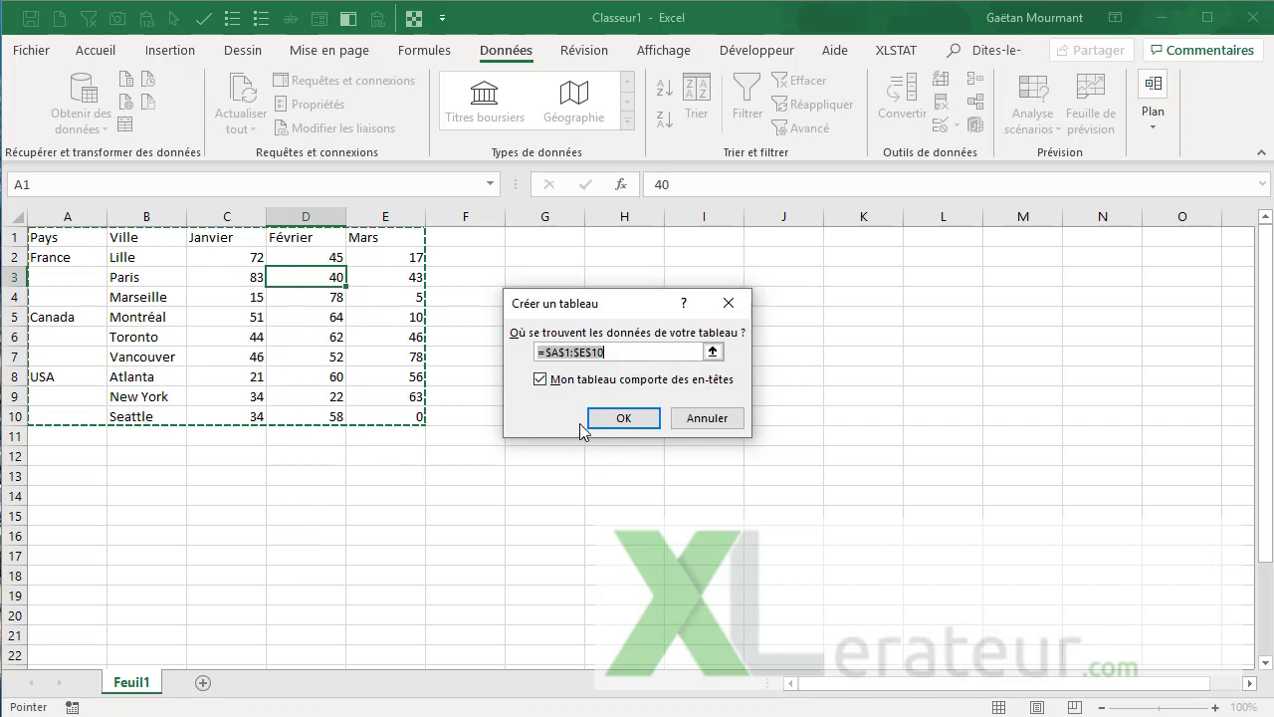
pyautogui.click(610, 350)
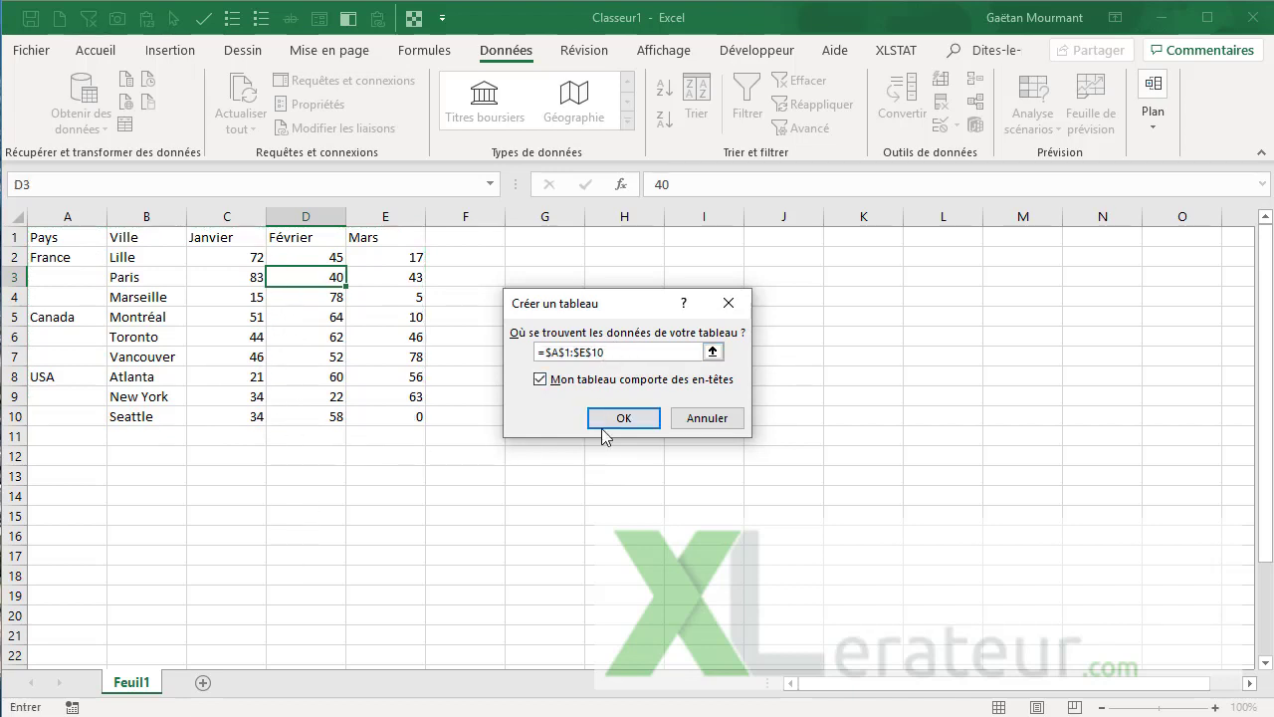
pyautogui.click(642, 417)
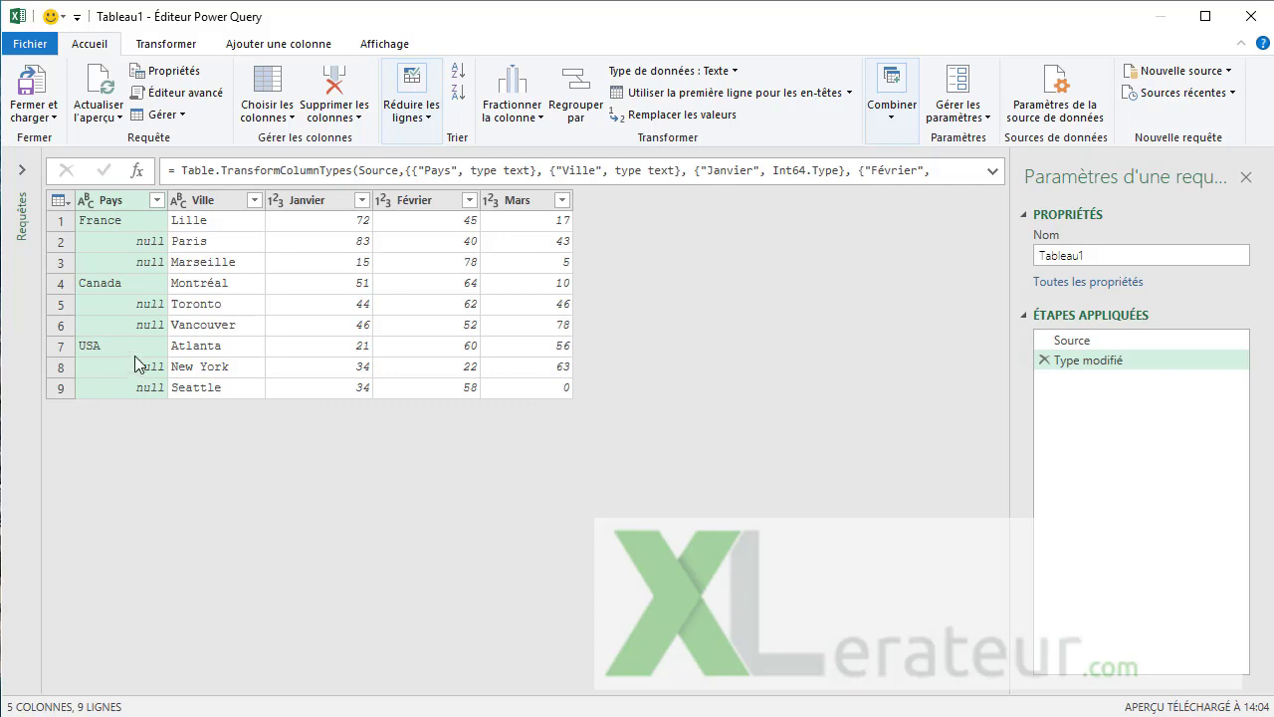
# Fill the null values in the Pays column downward with the country name above them.
pyautogui.click(159, 45)
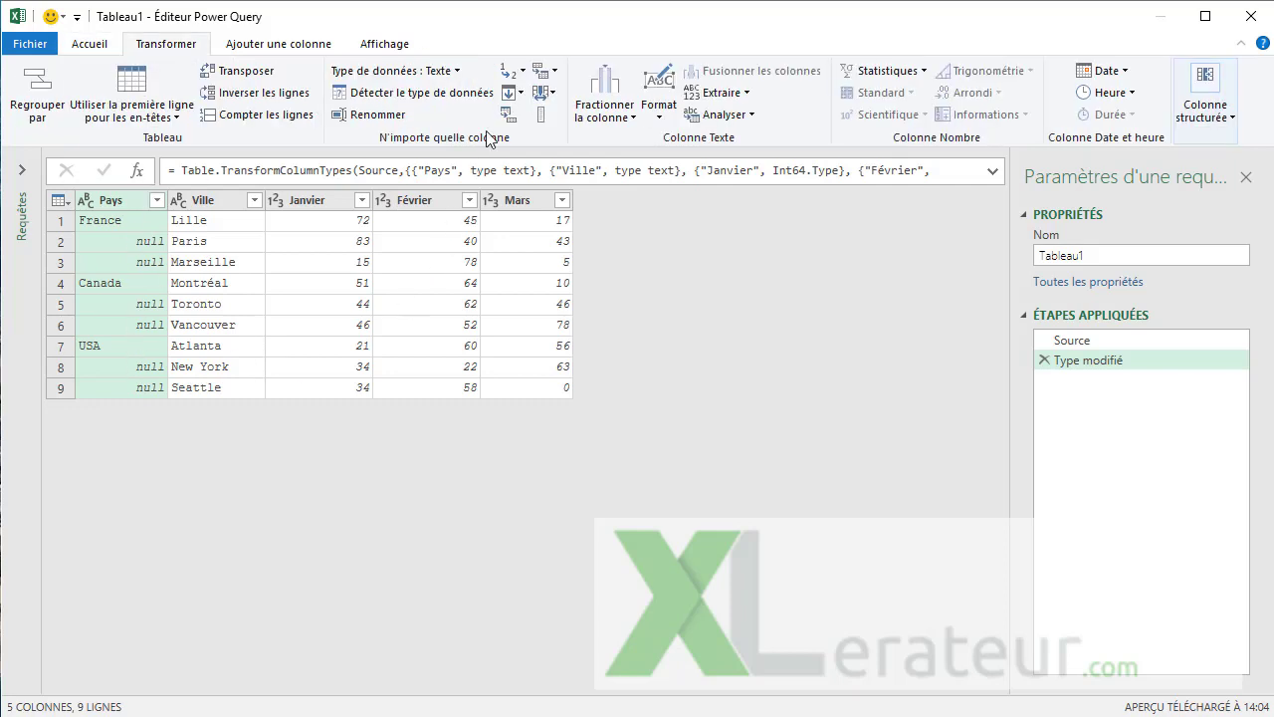
pyautogui.click(521, 93)
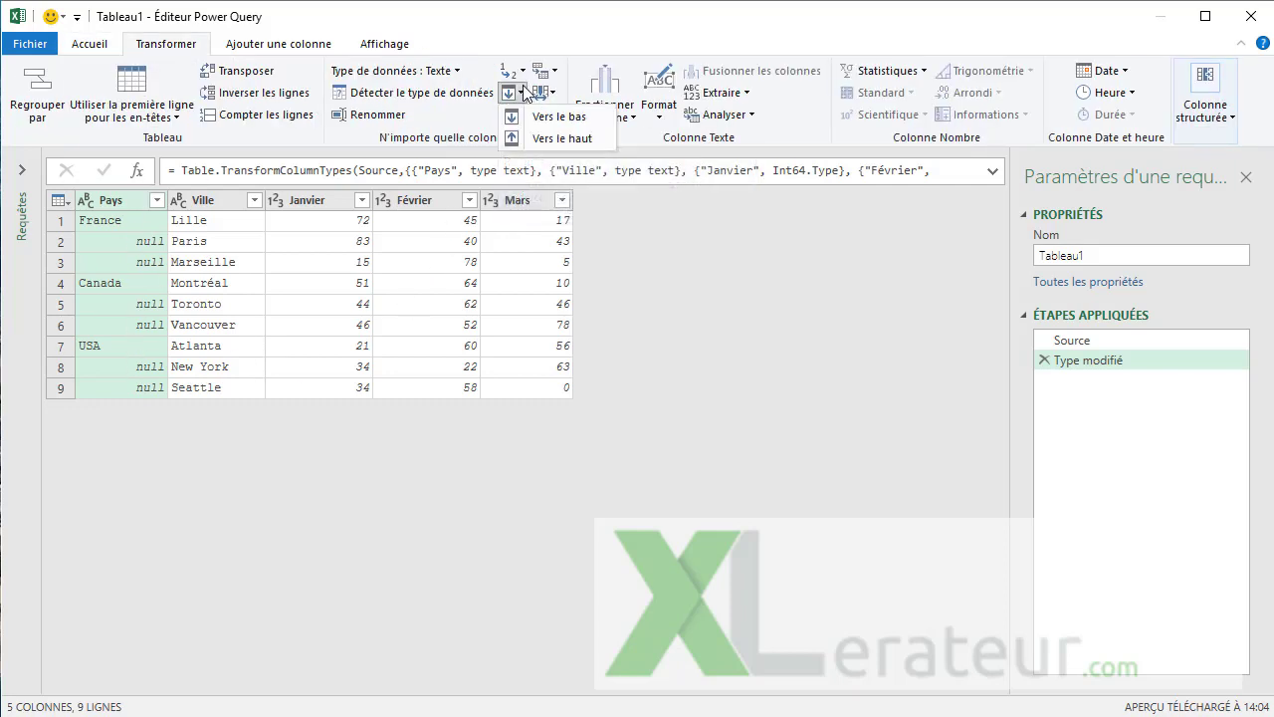
pyautogui.click(545, 116)
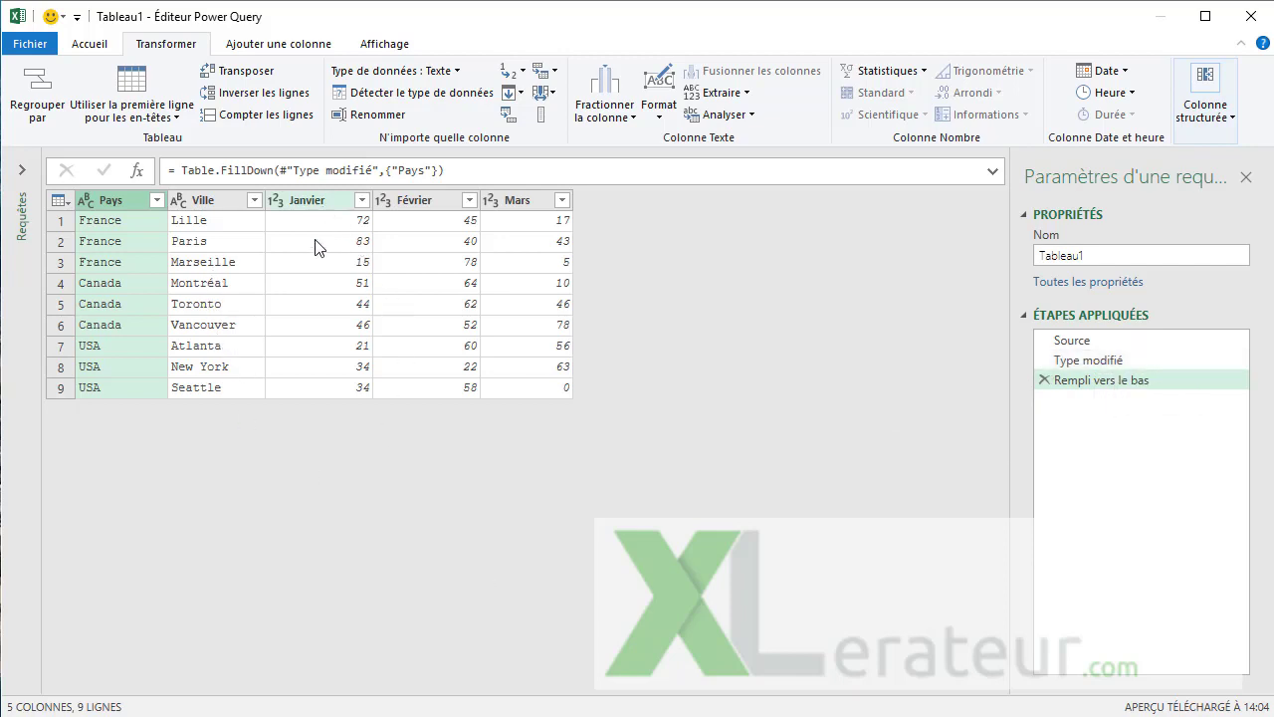
# Add a custom column named Année with the constant 2018 and place it between Ville and Janvier.
pyautogui.click(277, 44)
pyautogui.click(136, 103)
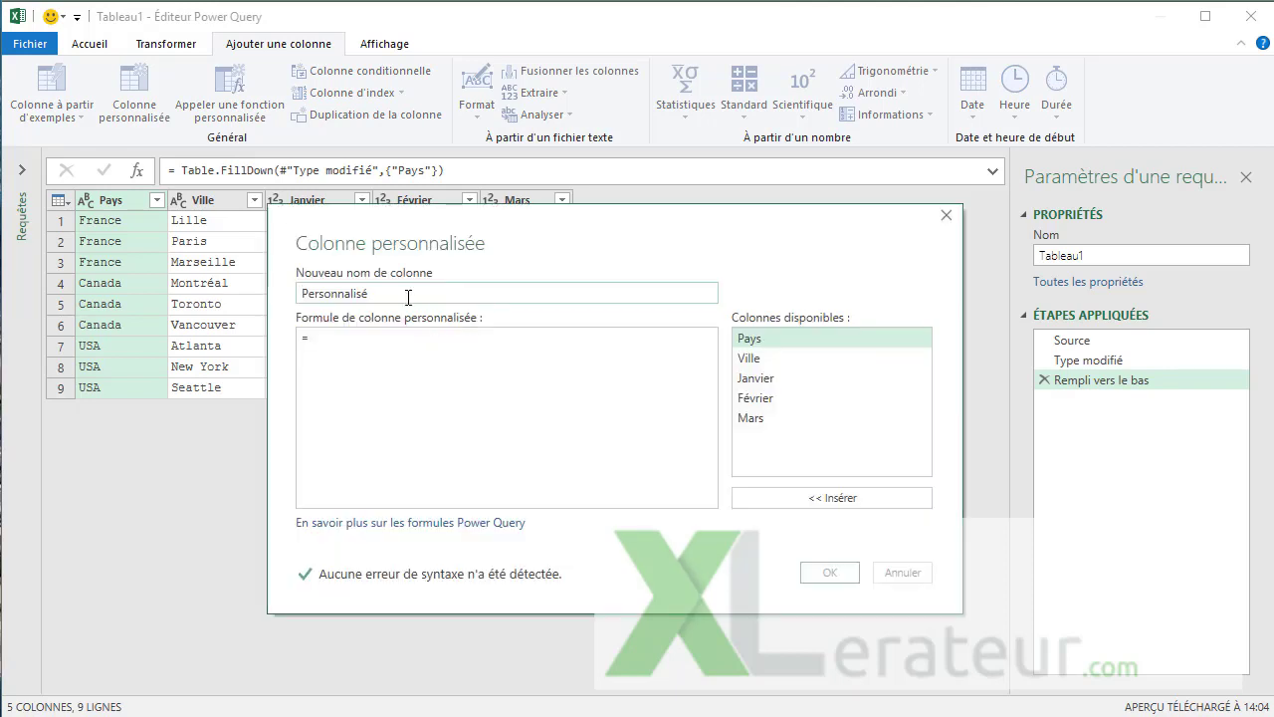
pyautogui.doubleClick(396, 291)
pyautogui.write('Année')
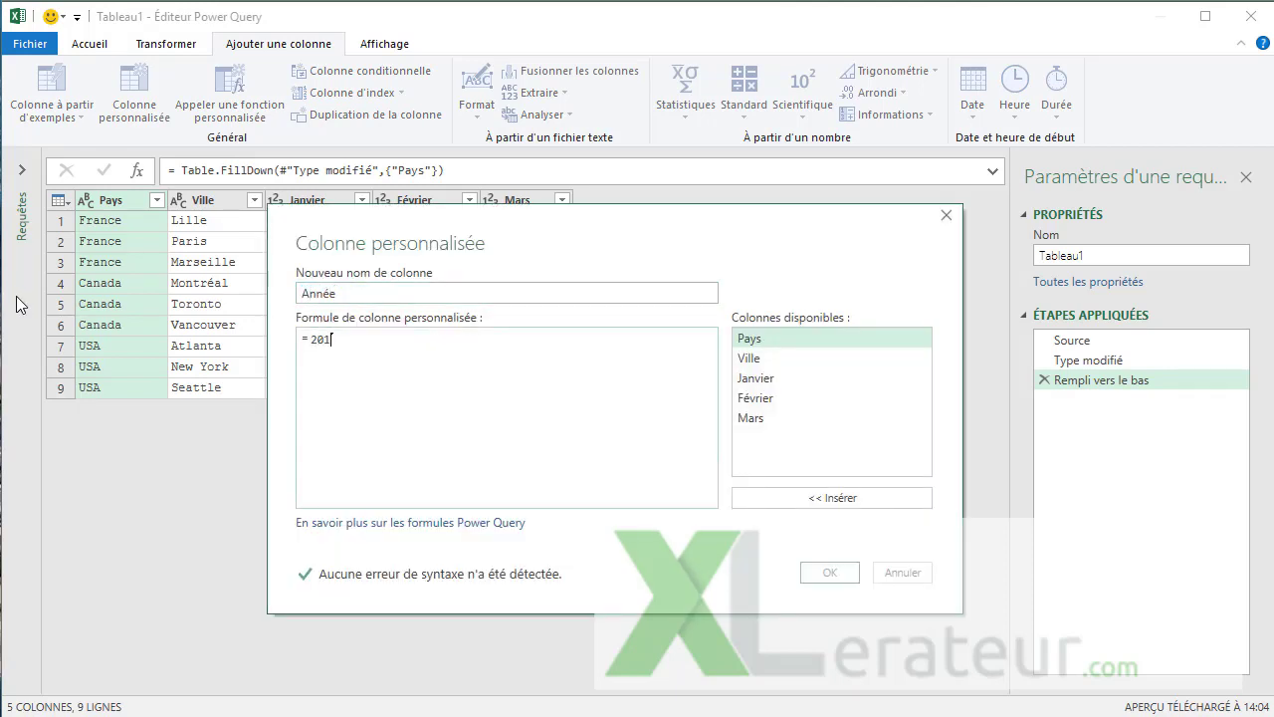
pyautogui.click(843, 578)
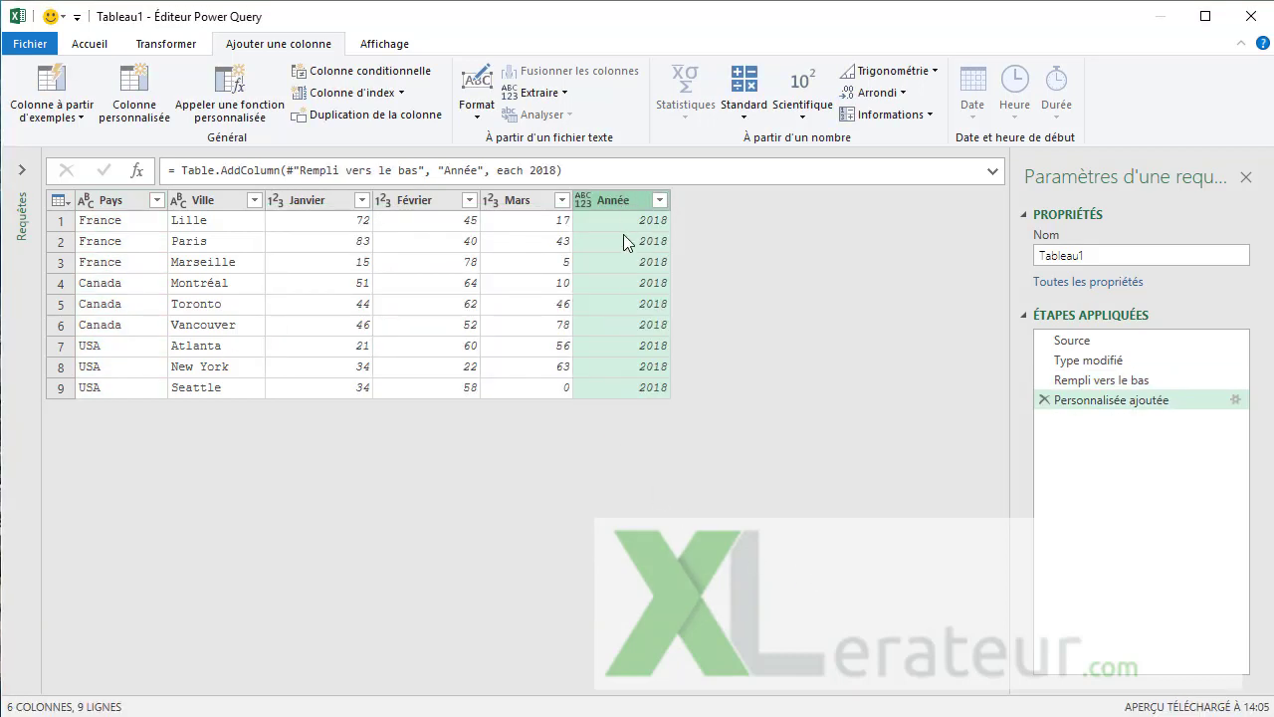
pyautogui.moveTo(612, 195); pyautogui.dragTo(282, 211)
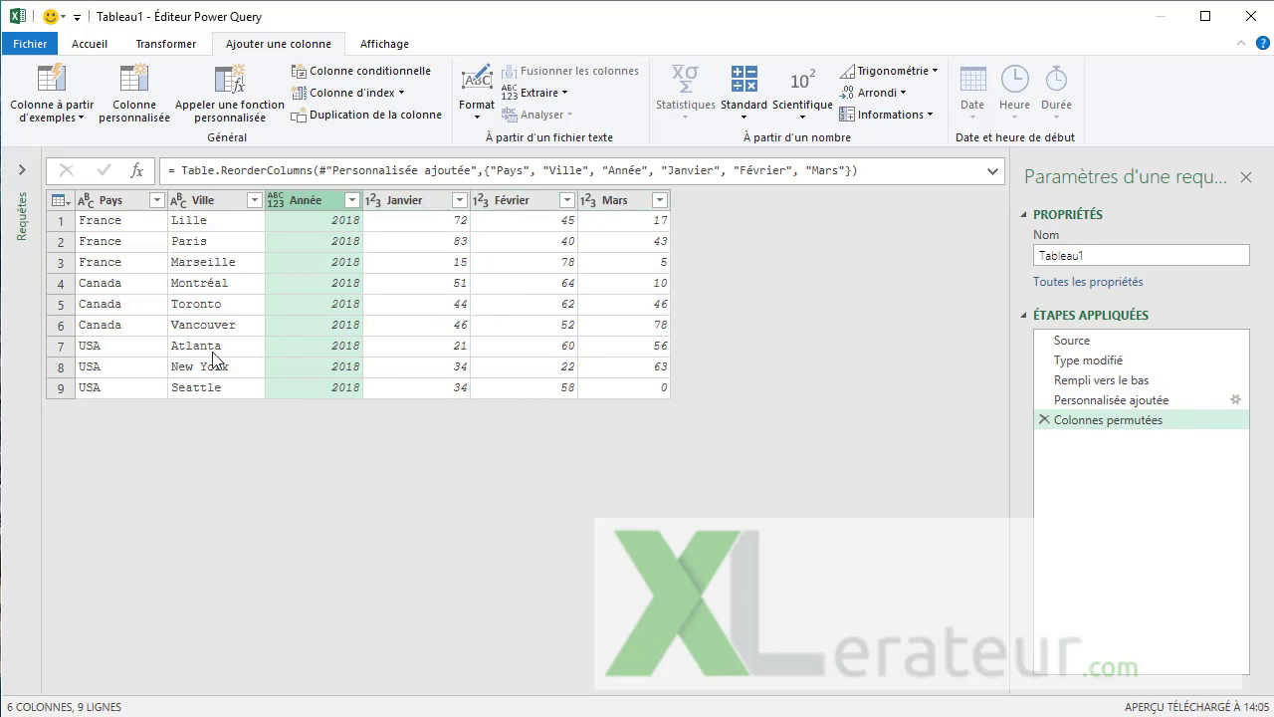
# Unpivot all columns other than Pays, Ville and Année, so the Janvier, Février and Mars columns become attribute and value rows.
pyautogui.click(110, 201)
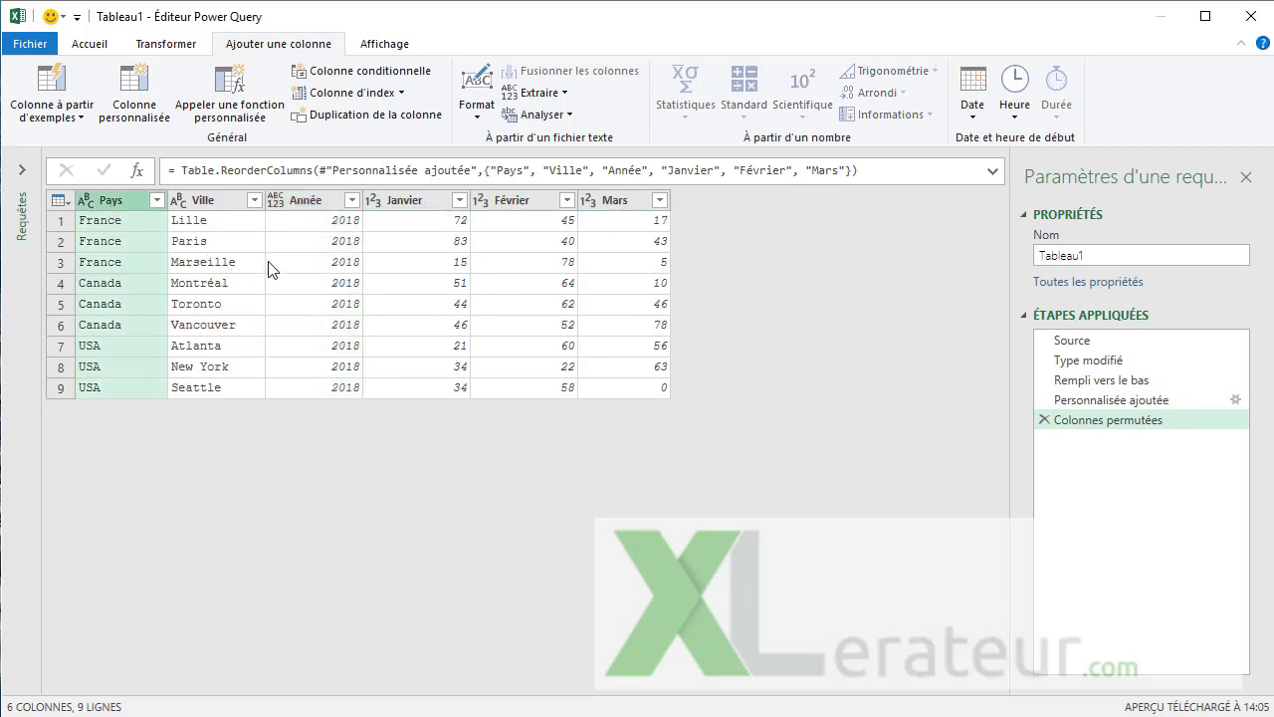
pyautogui.keyDown('shift'); pyautogui.click(299, 202); pyautogui.keyUp('shift')
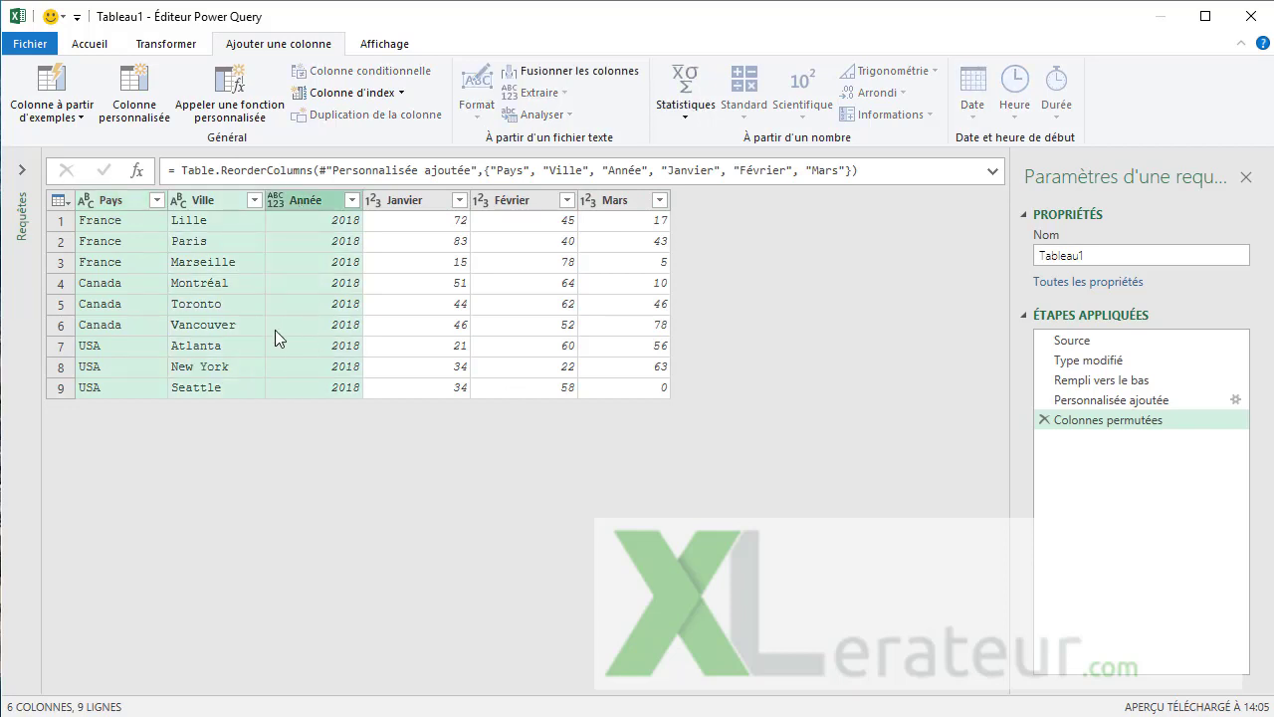
pyautogui.click(187, 46)
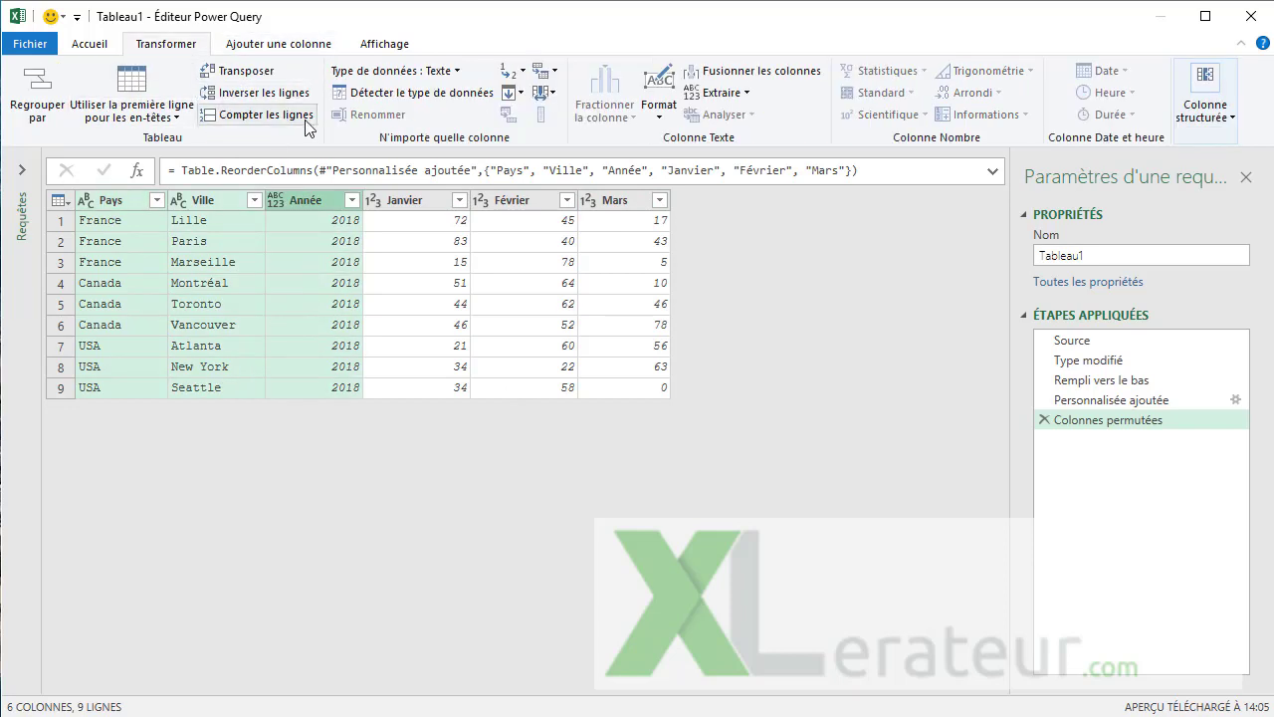
pyautogui.click(554, 70)
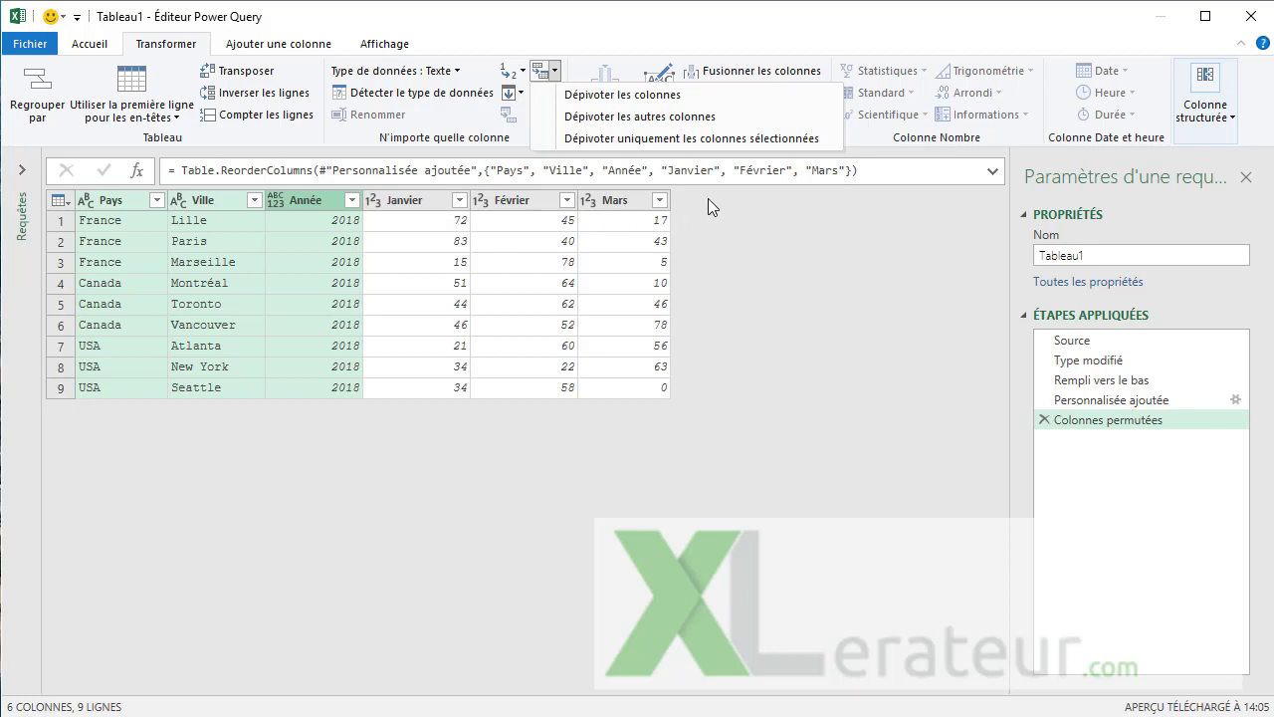
pyautogui.click(416, 209)
pyautogui.click(408, 204)
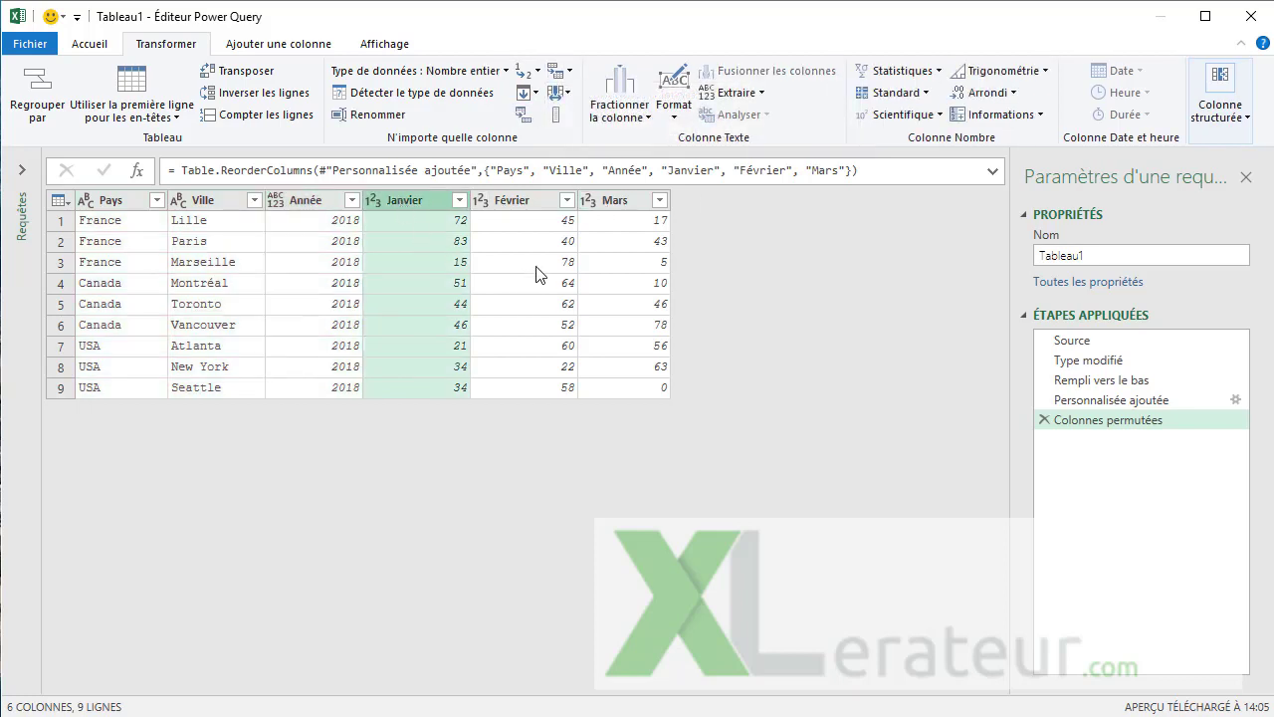
pyautogui.keyDown('shift'); pyautogui.click(611, 202); pyautogui.keyUp('shift')
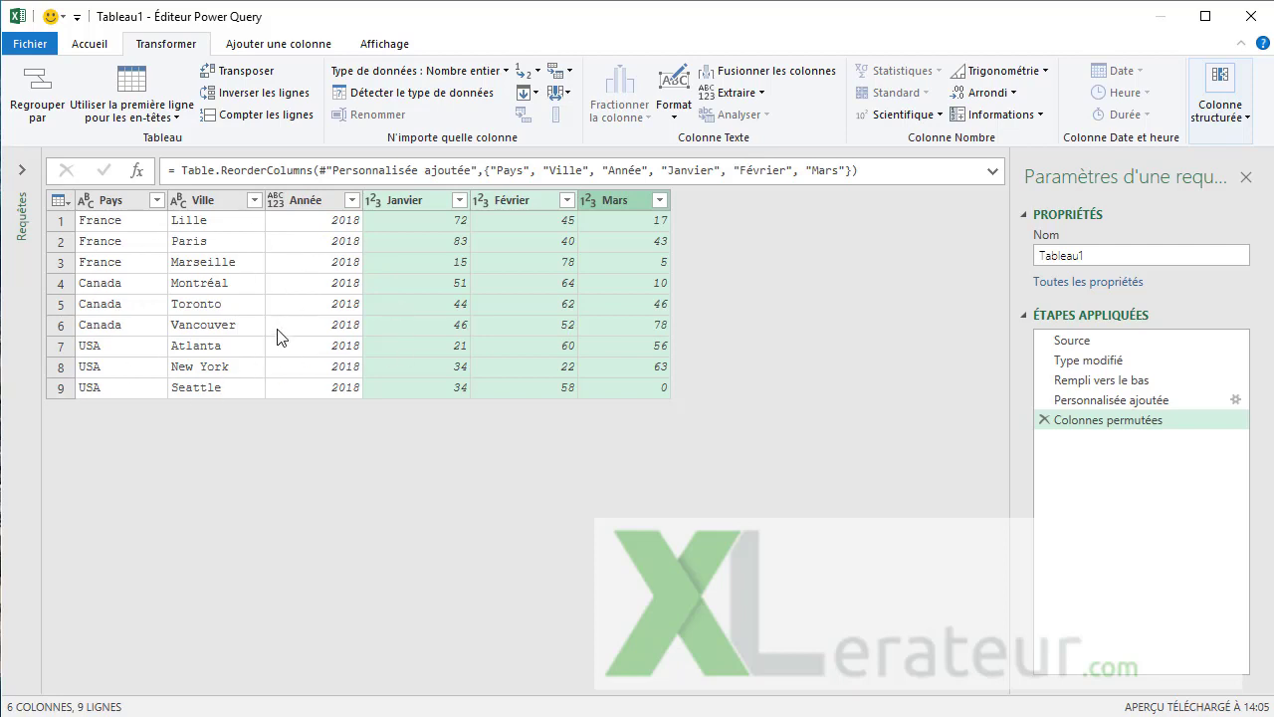
pyautogui.click(128, 203)
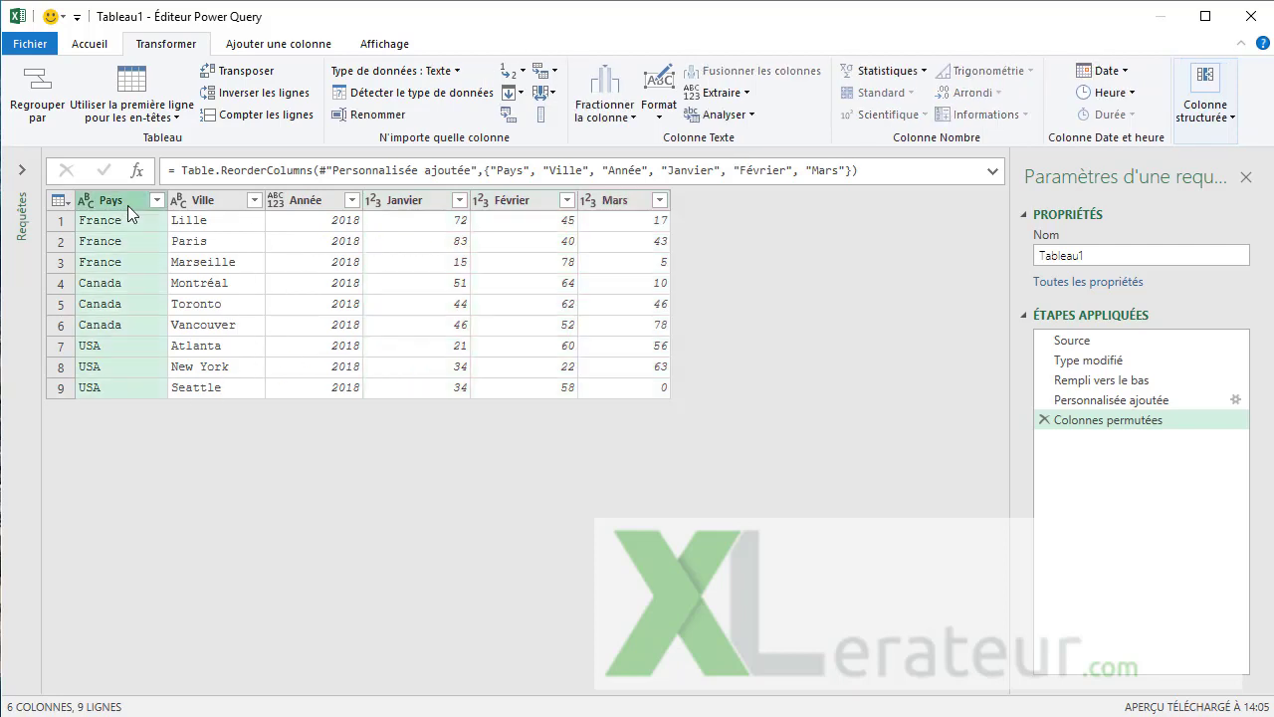
pyautogui.keyDown('shift'); pyautogui.click(316, 204); pyautogui.keyUp('shift')
pyautogui.click(556, 71)
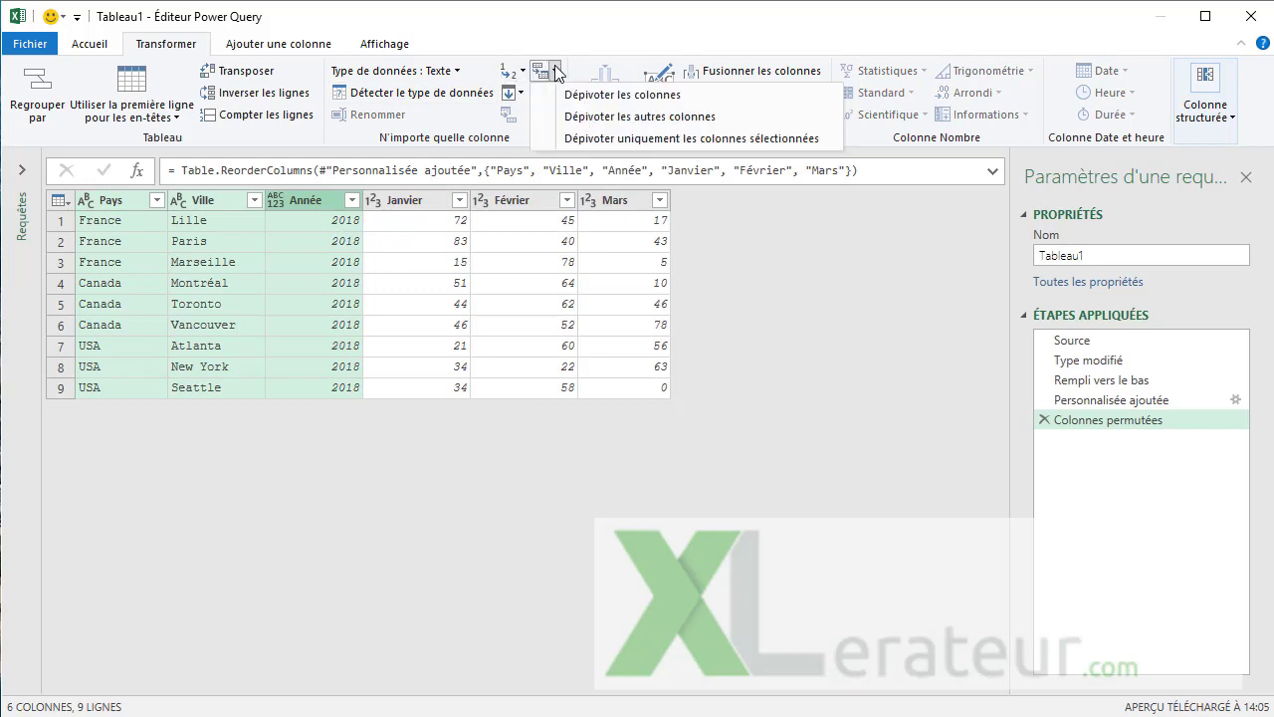
pyautogui.click(582, 116)
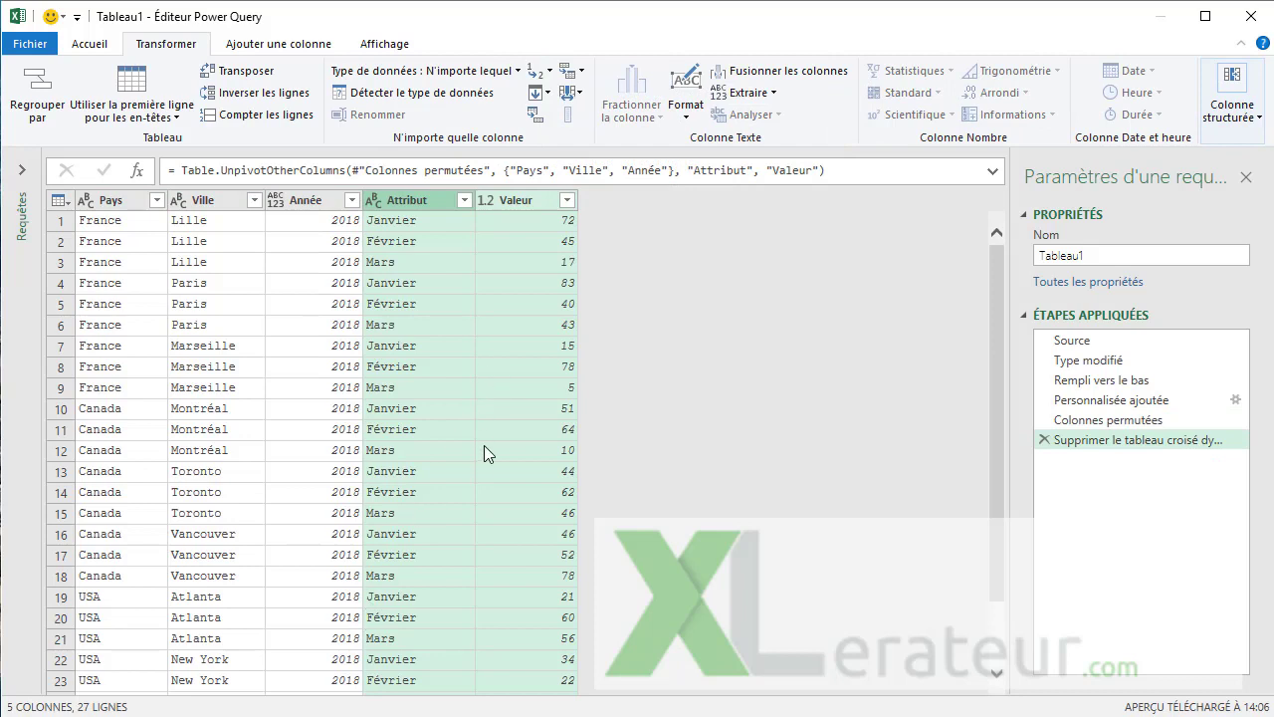
# Rename the Attribut column as Mois and the Valeur column as Quantité.
pyautogui.doubleClick(384, 197)
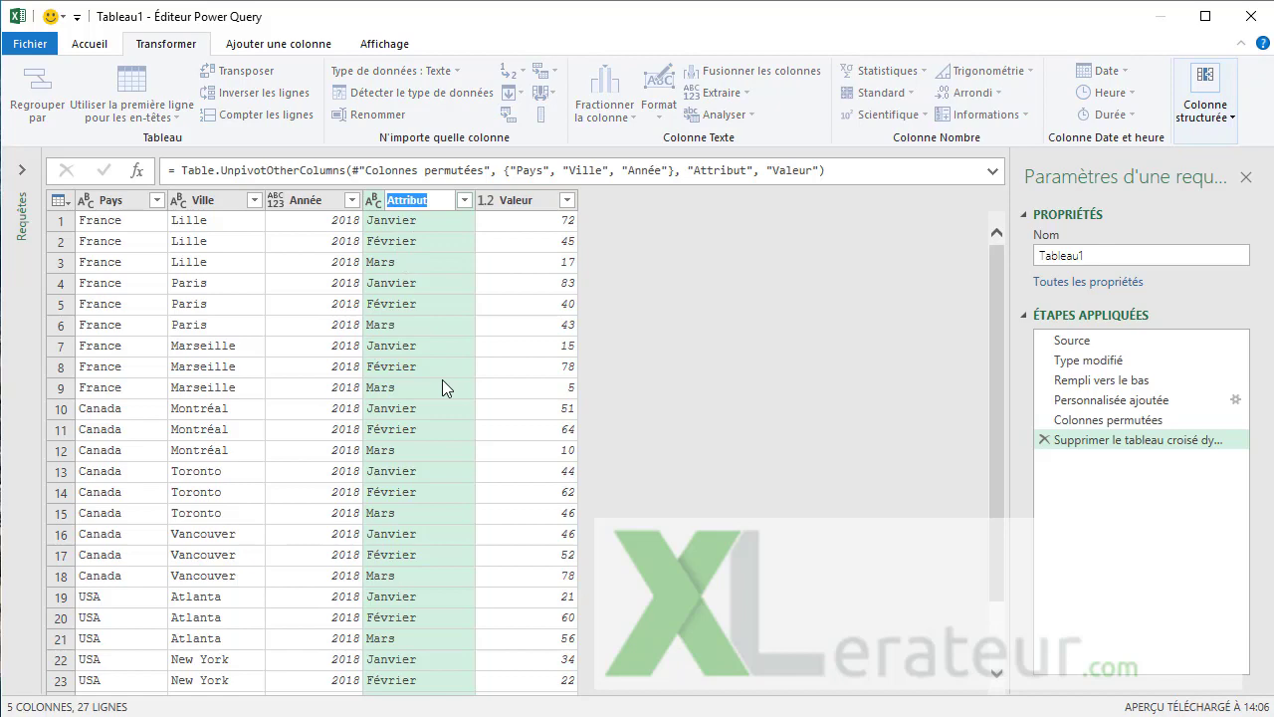
pyautogui.write('Mois')
pyautogui.press('Return')
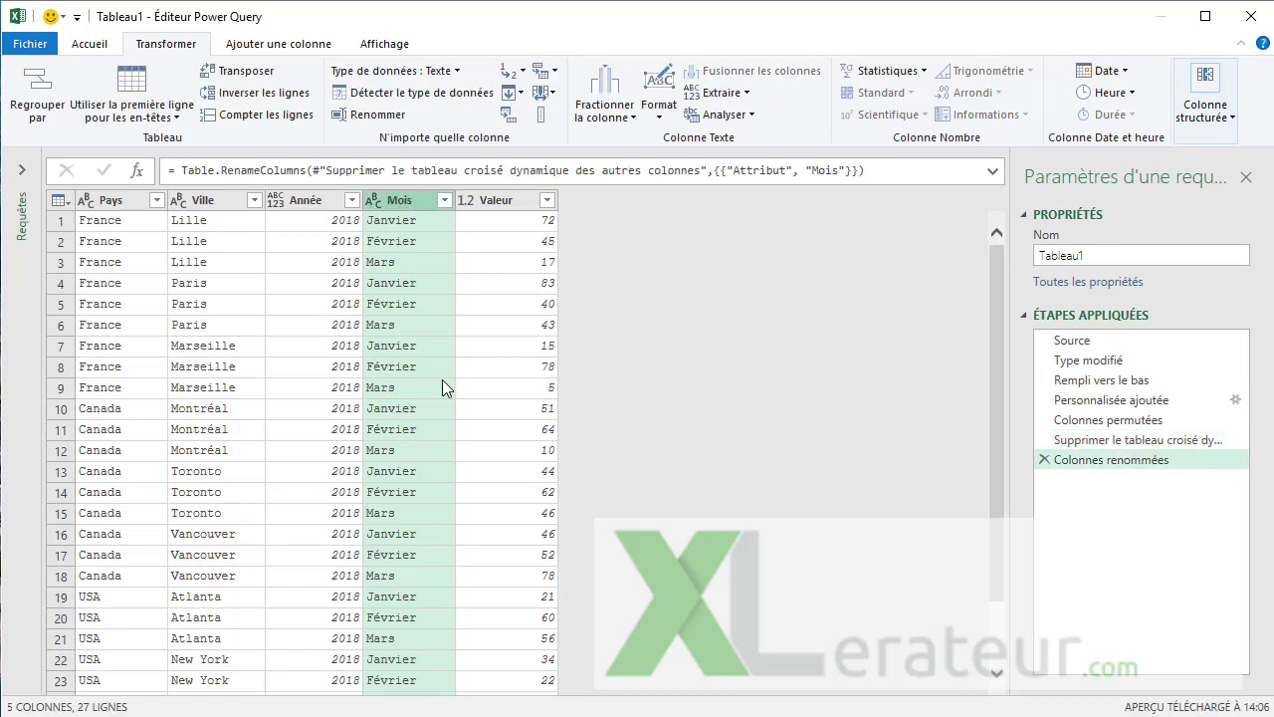
pyautogui.click(466, 200)
pyautogui.click(495, 200)
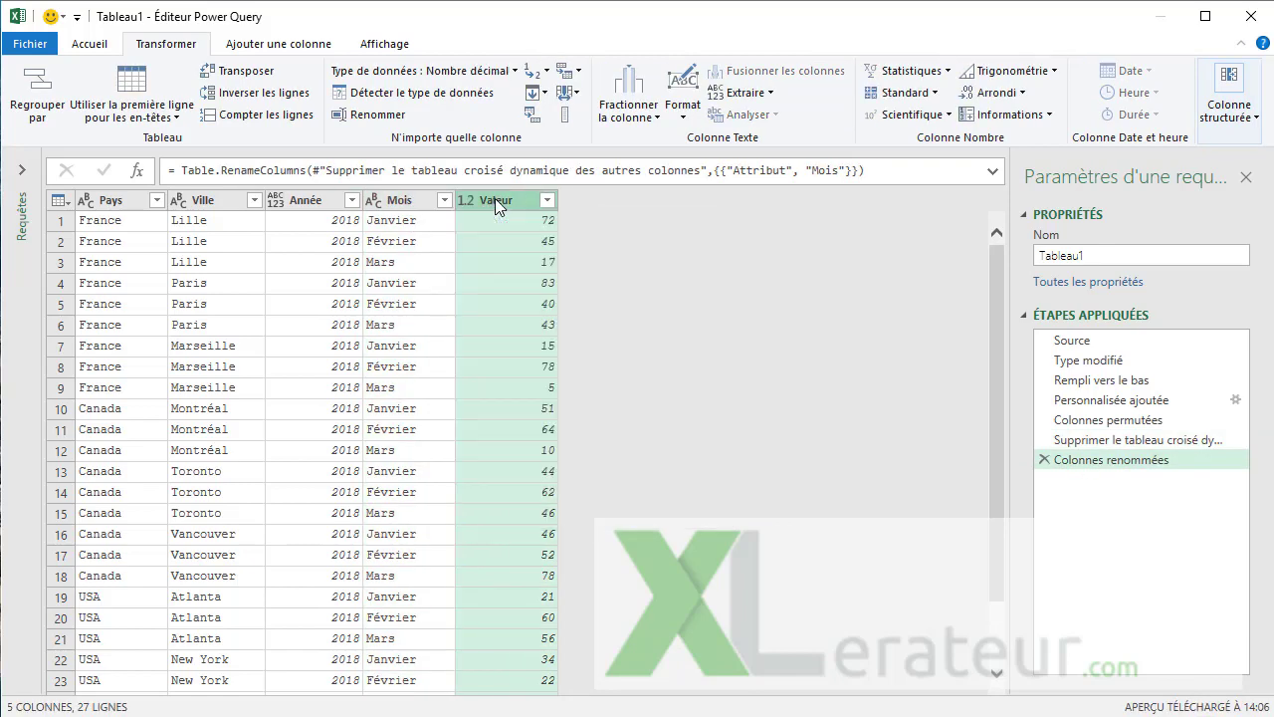
pyautogui.doubleClick(495, 198)
pyautogui.write('Quan')
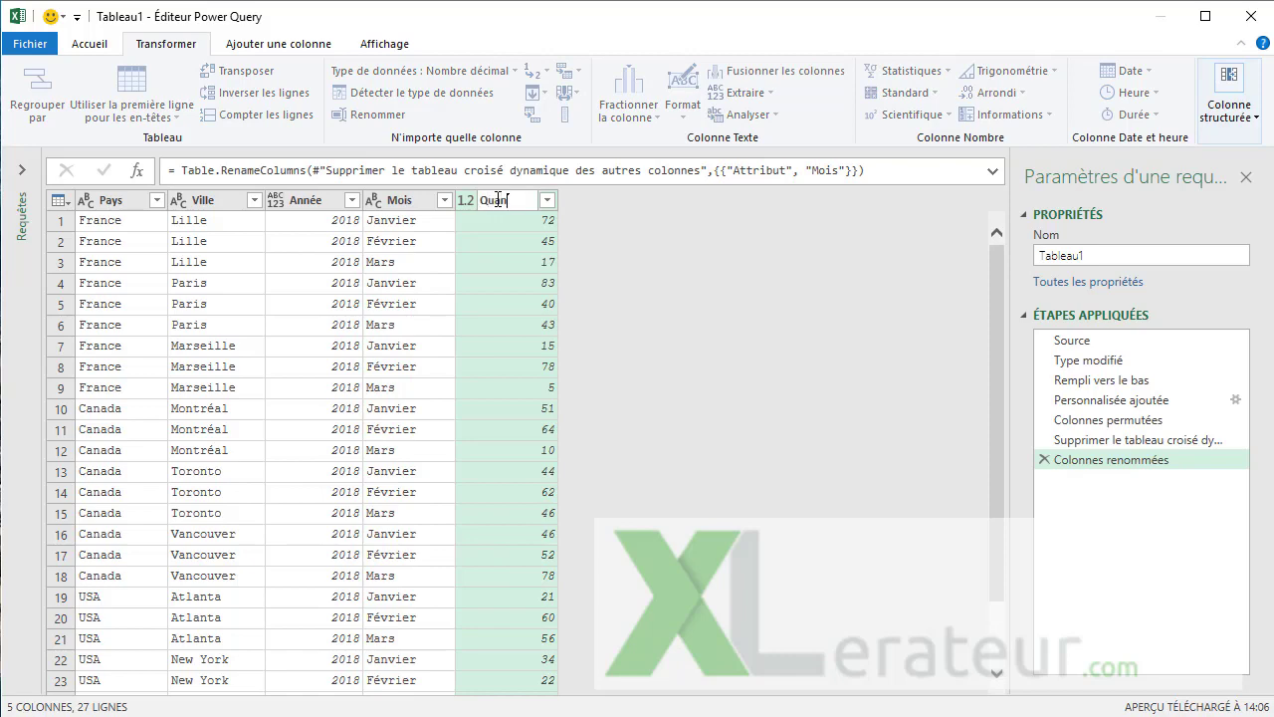
pyautogui.write('tité')
pyautogui.press('Return')
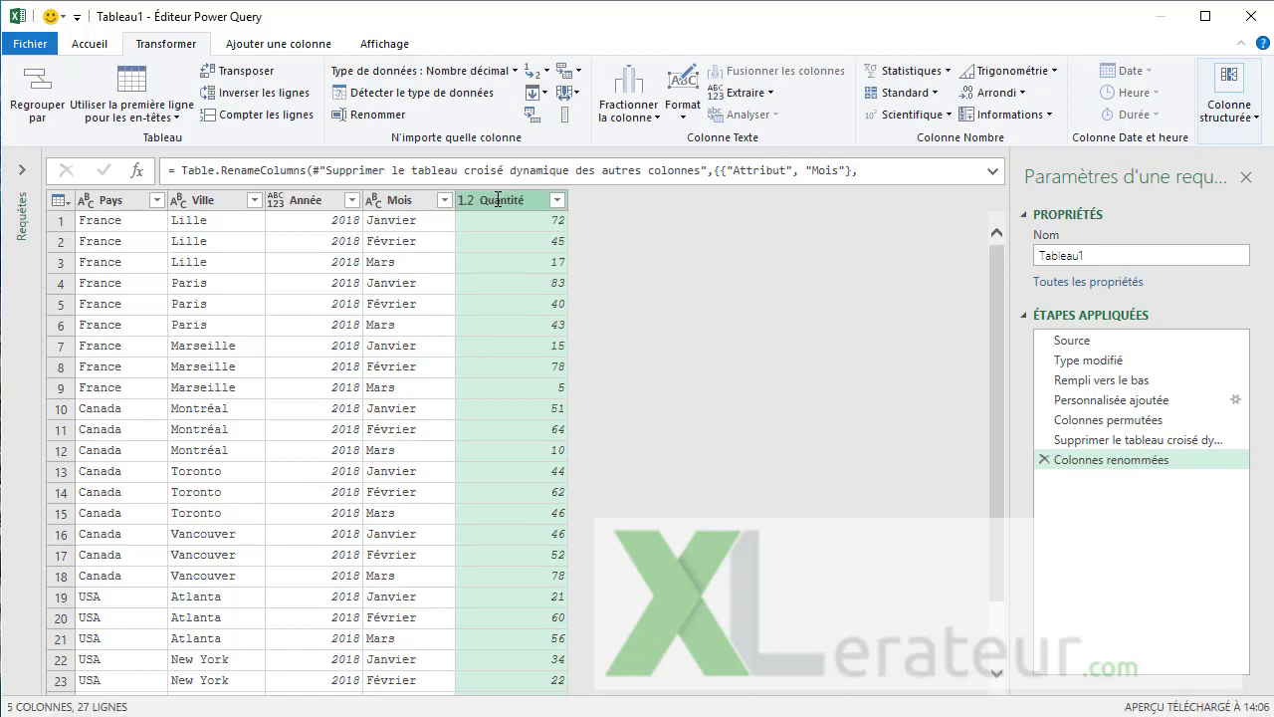
# Add an index column starting from 1, placed before Pays and renamed ID.
pyautogui.click(254, 44)
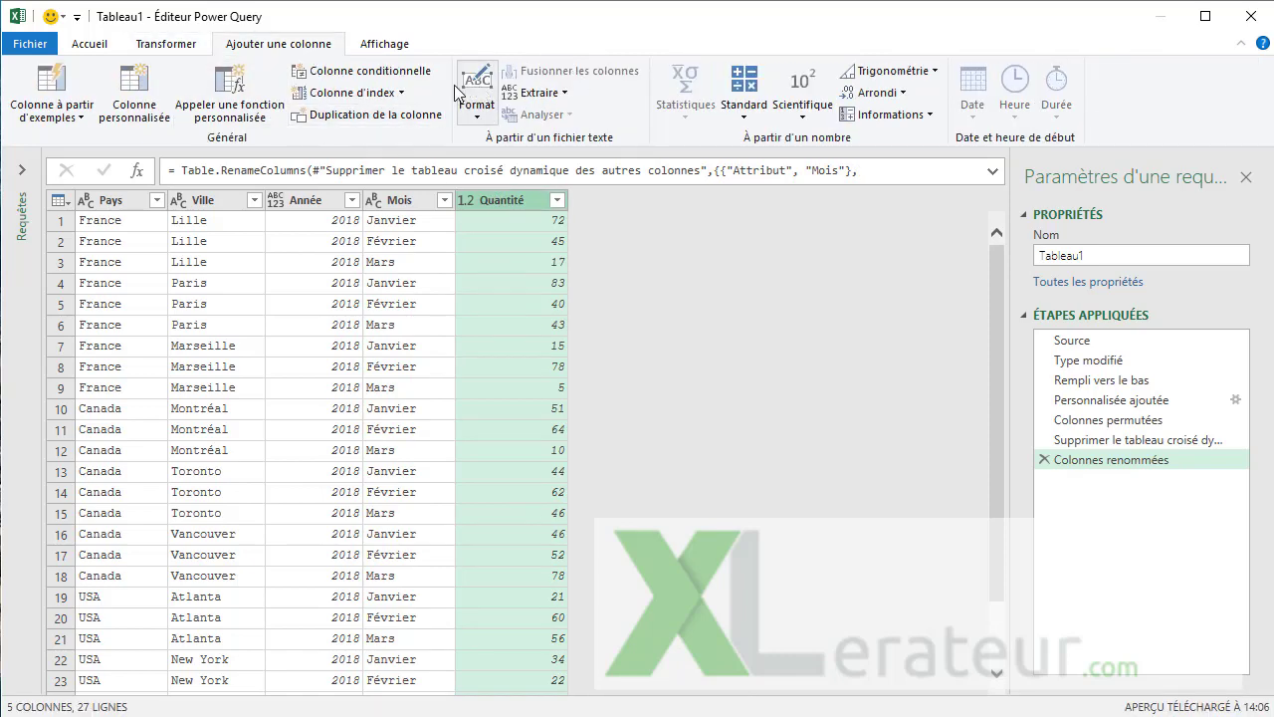
pyautogui.click(402, 92)
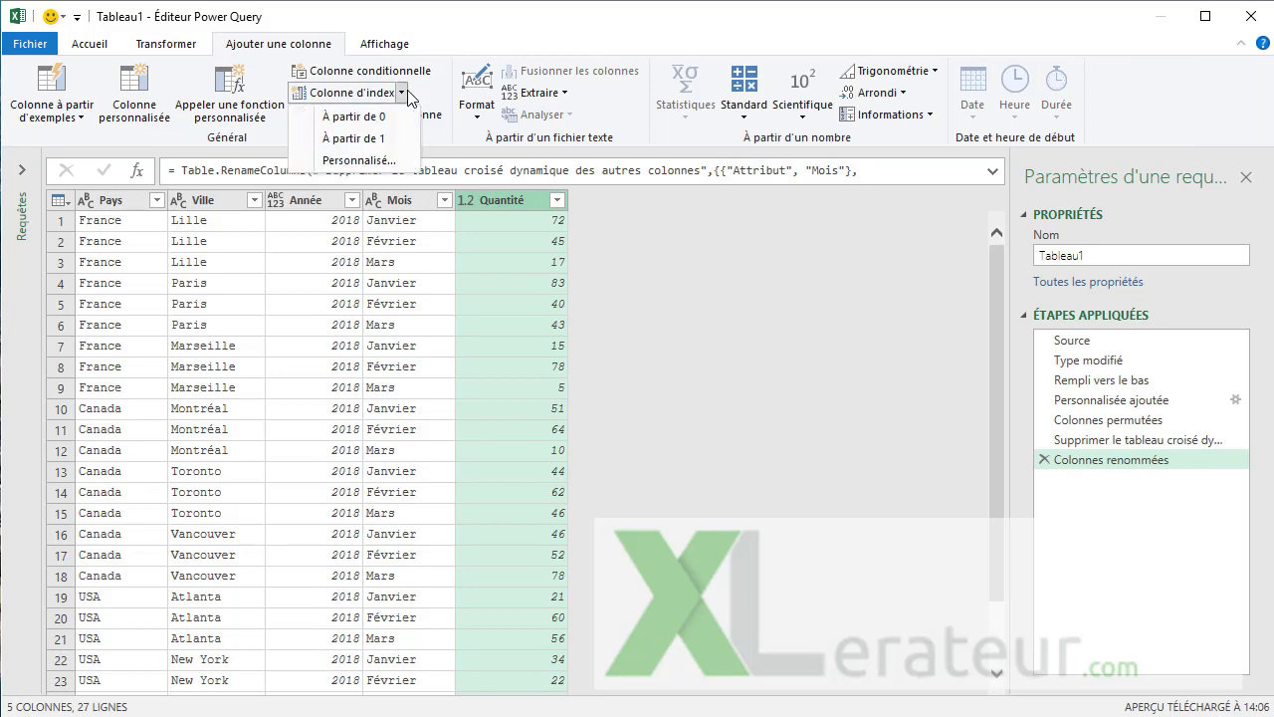
pyautogui.click(391, 141)
pyautogui.moveTo(588, 206); pyautogui.dragTo(62, 204)
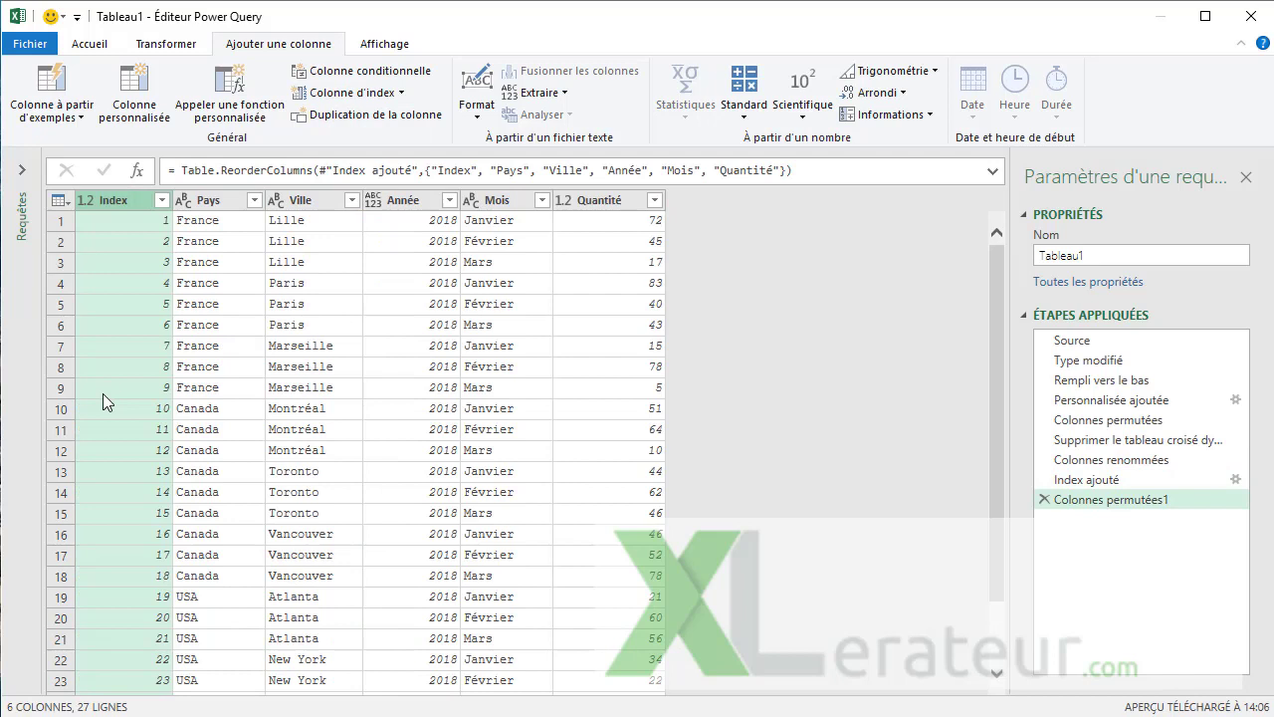
pyautogui.doubleClick(121, 198)
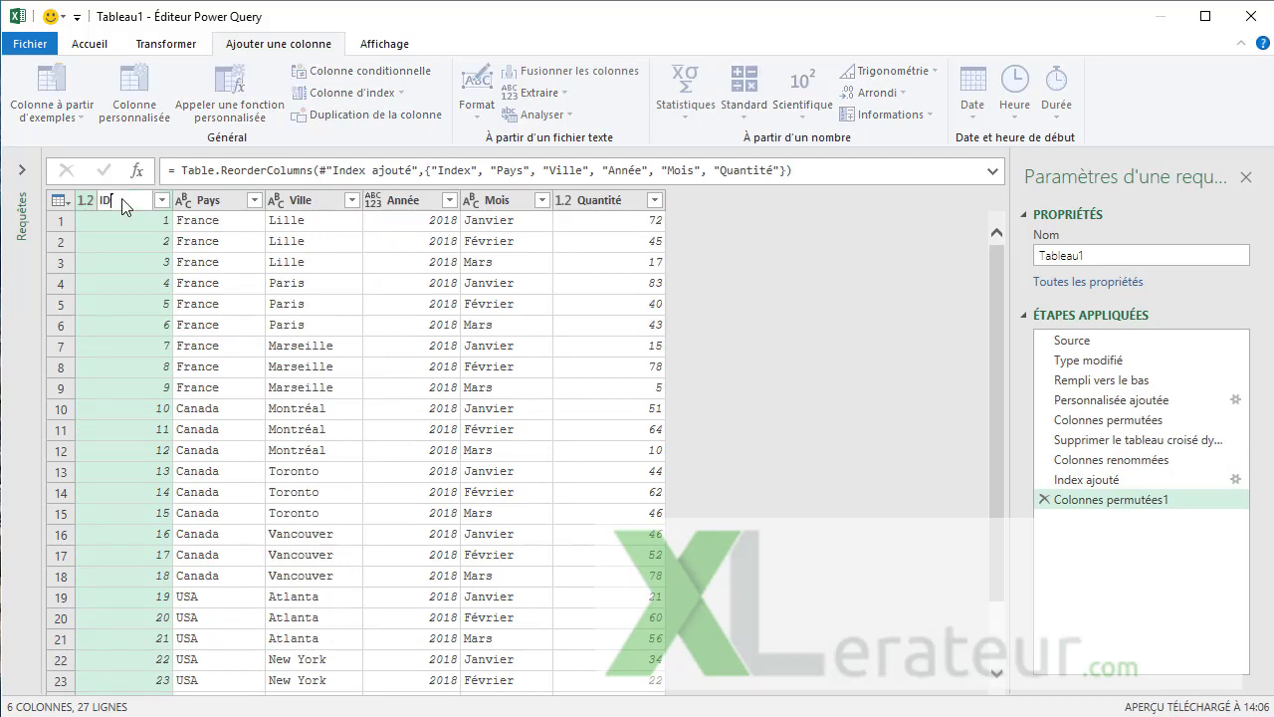
pyautogui.write('ID')
pyautogui.press('Return')
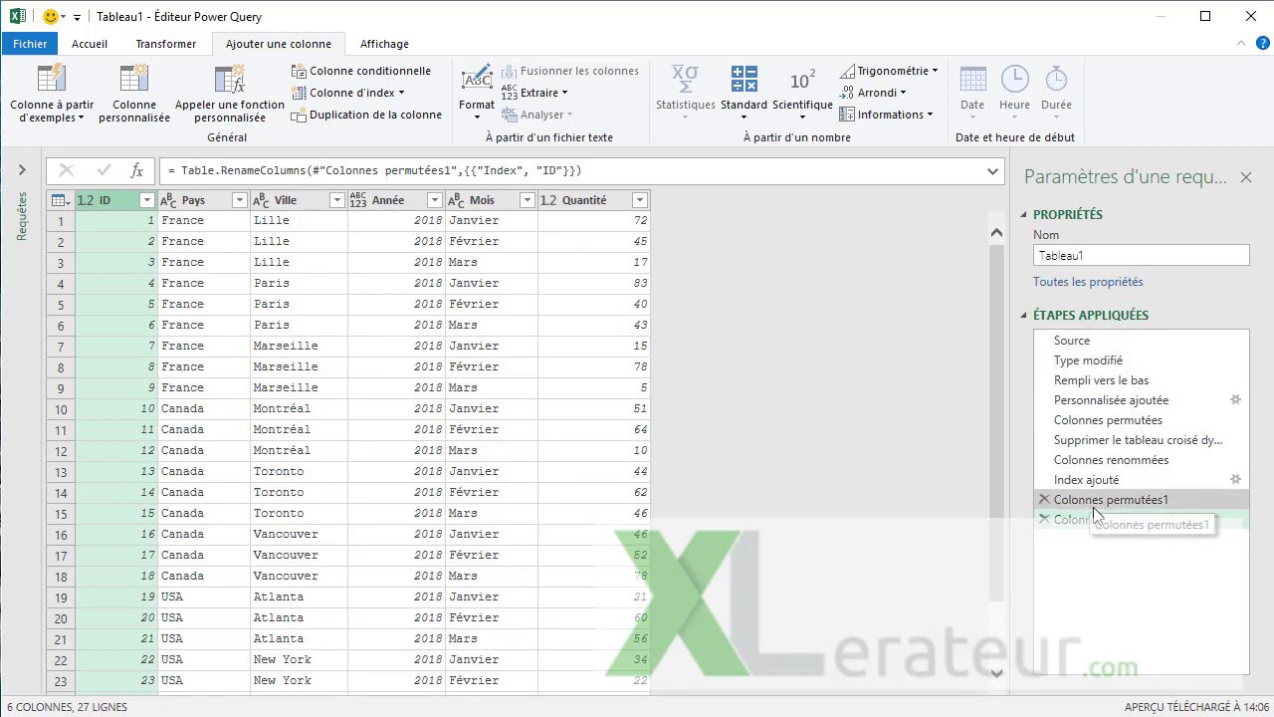
# Review the intermediate applied steps of the query and load its final result into a new worksheet.
pyautogui.click(1124, 400)
pyautogui.click(1125, 419)
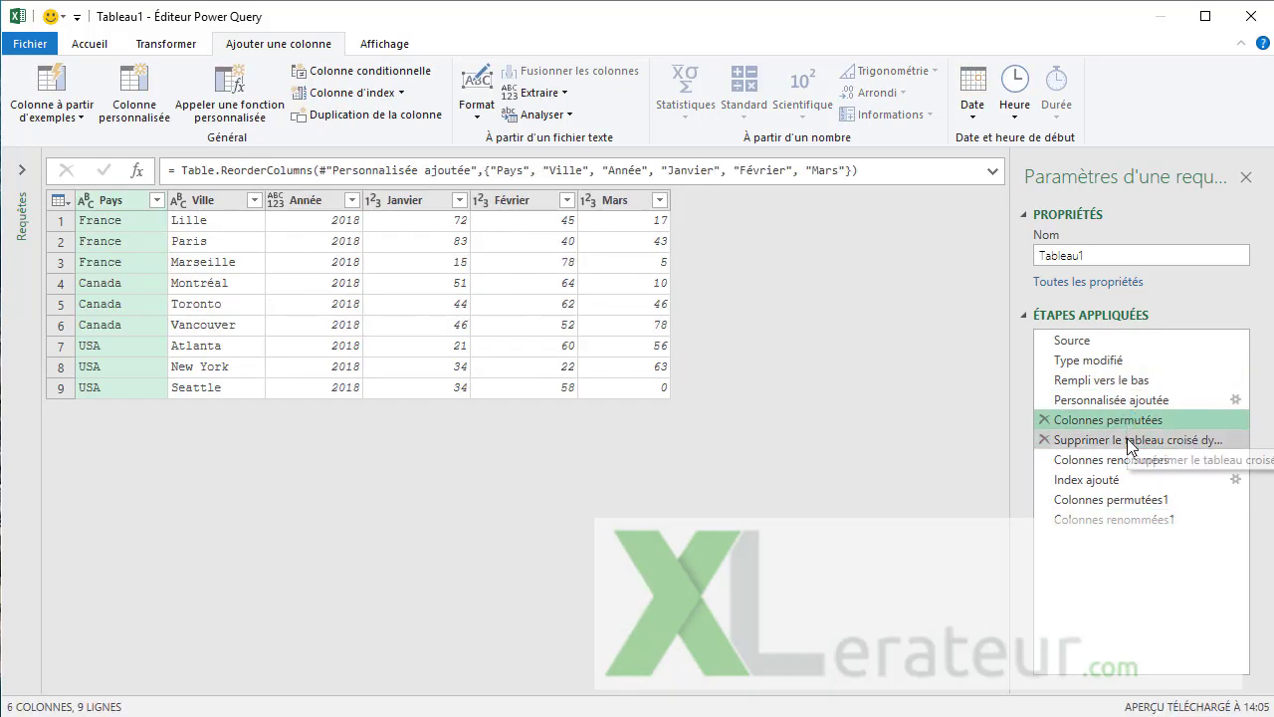
pyautogui.click(1125, 439)
pyautogui.click(1123, 518)
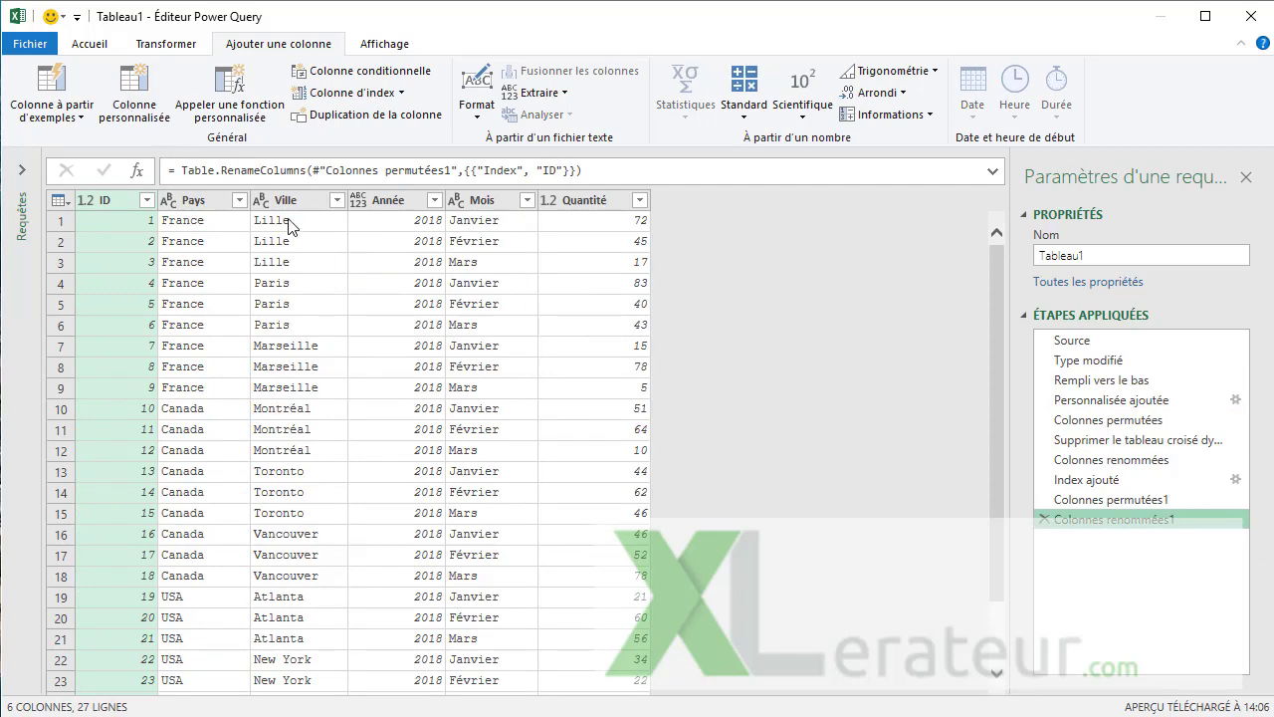
pyautogui.click(115, 48)
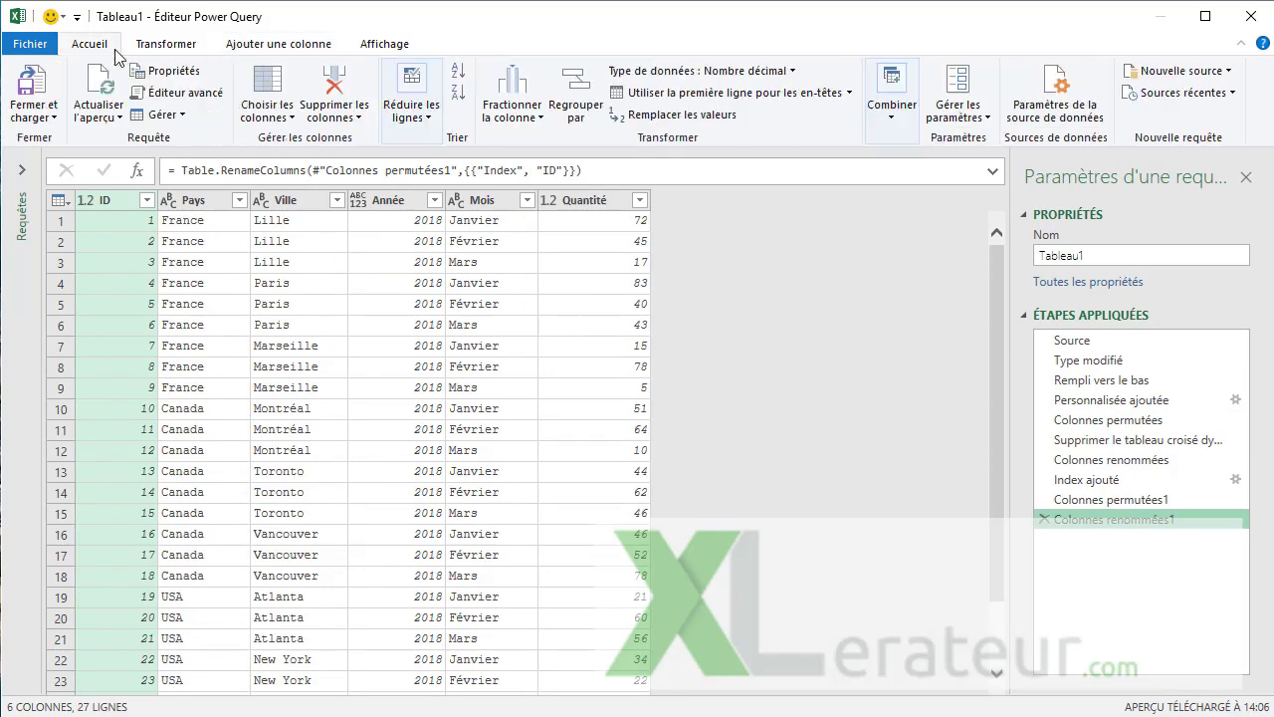
pyautogui.click(28, 82)
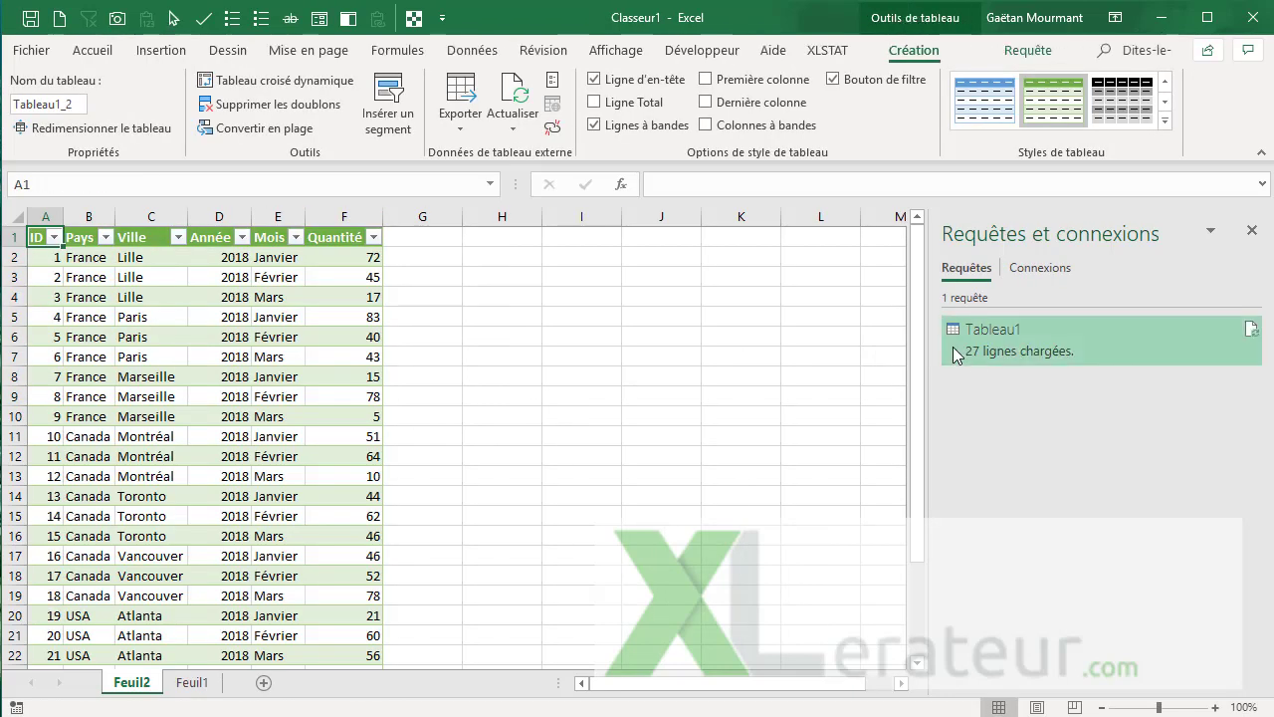
pyautogui.moveTo(970, 351)
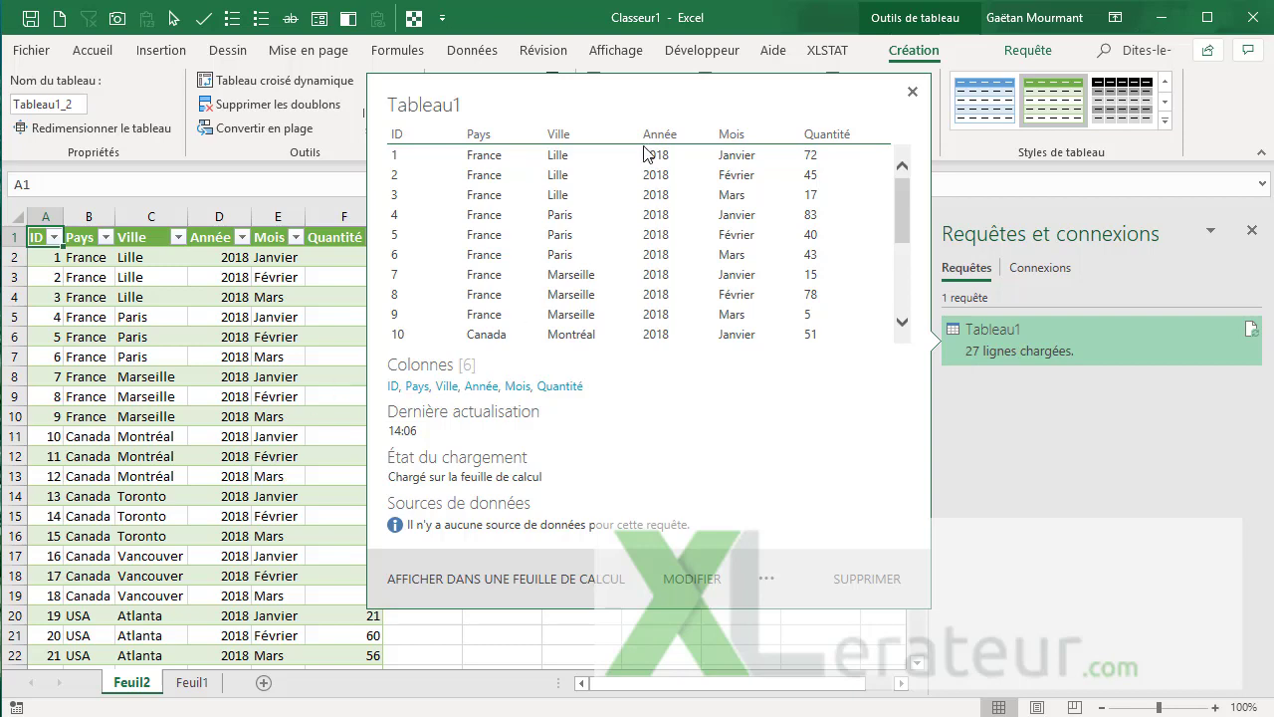
pyautogui.click(207, 323)
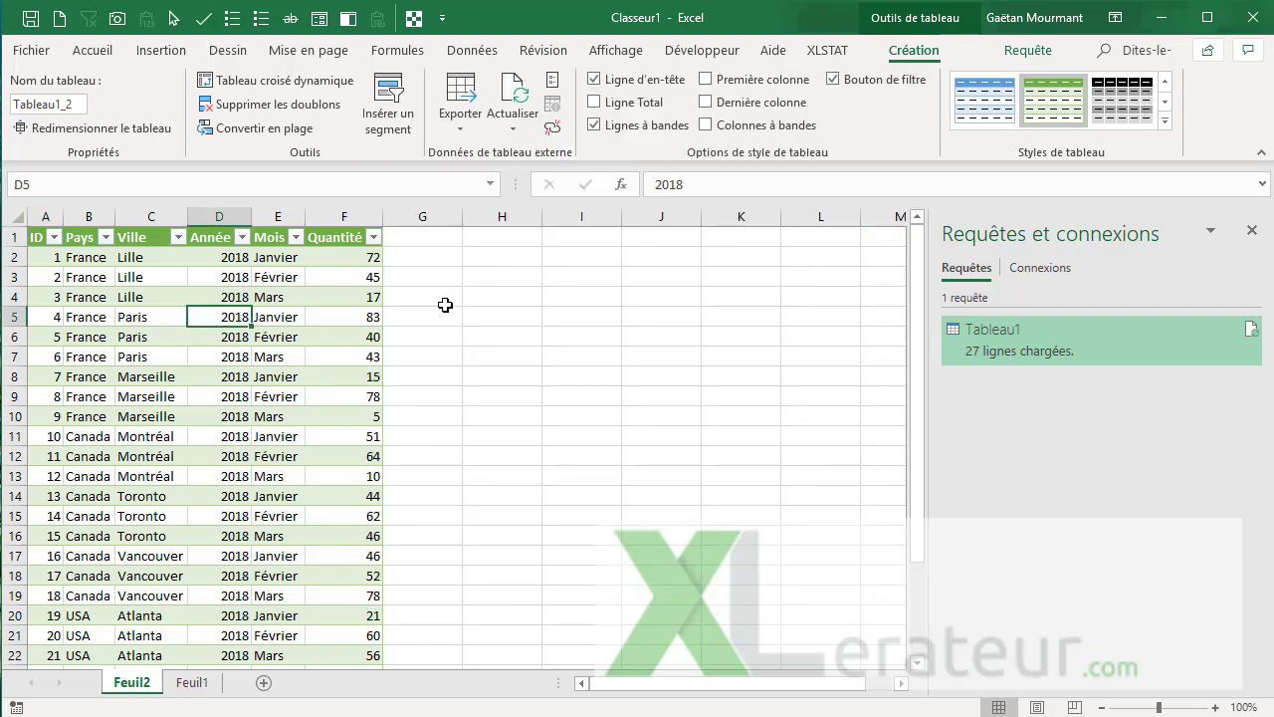
# Add an Avril column after Mars in the source table on Feuil1 and fill it with 99 for every city.
pyautogui.click(192, 682)
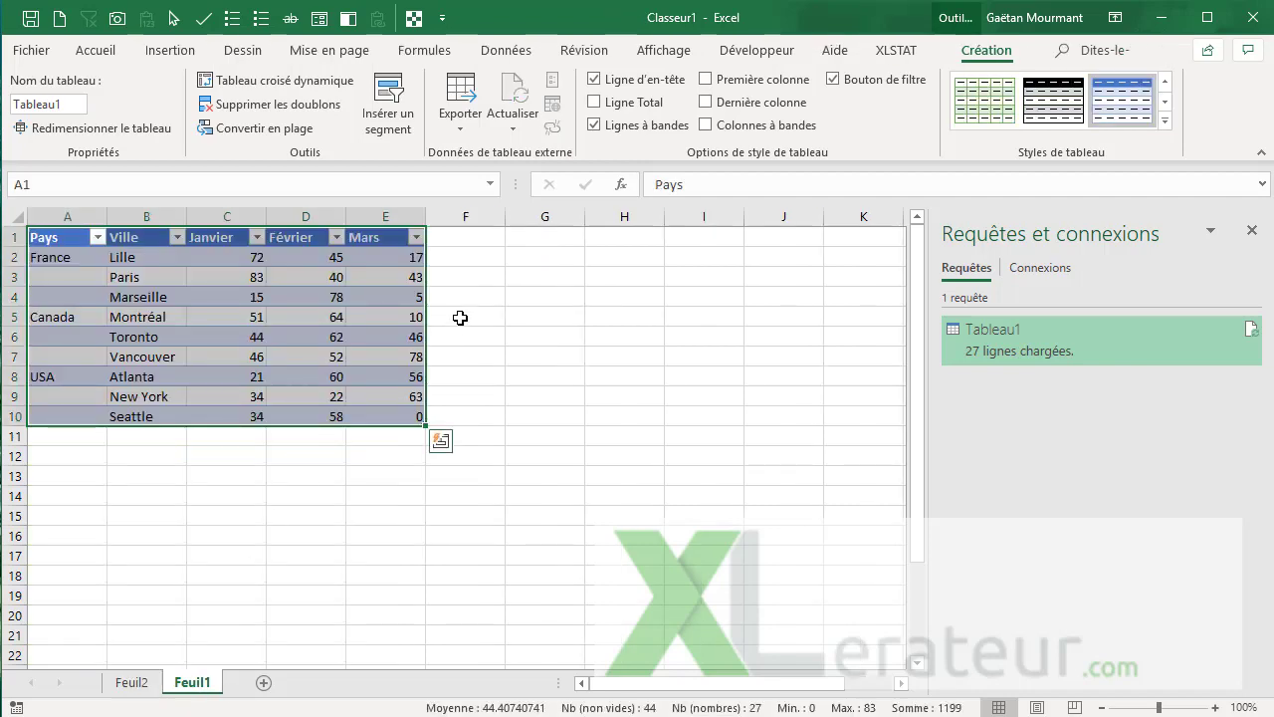
pyautogui.click(474, 237)
pyautogui.write('Avr')
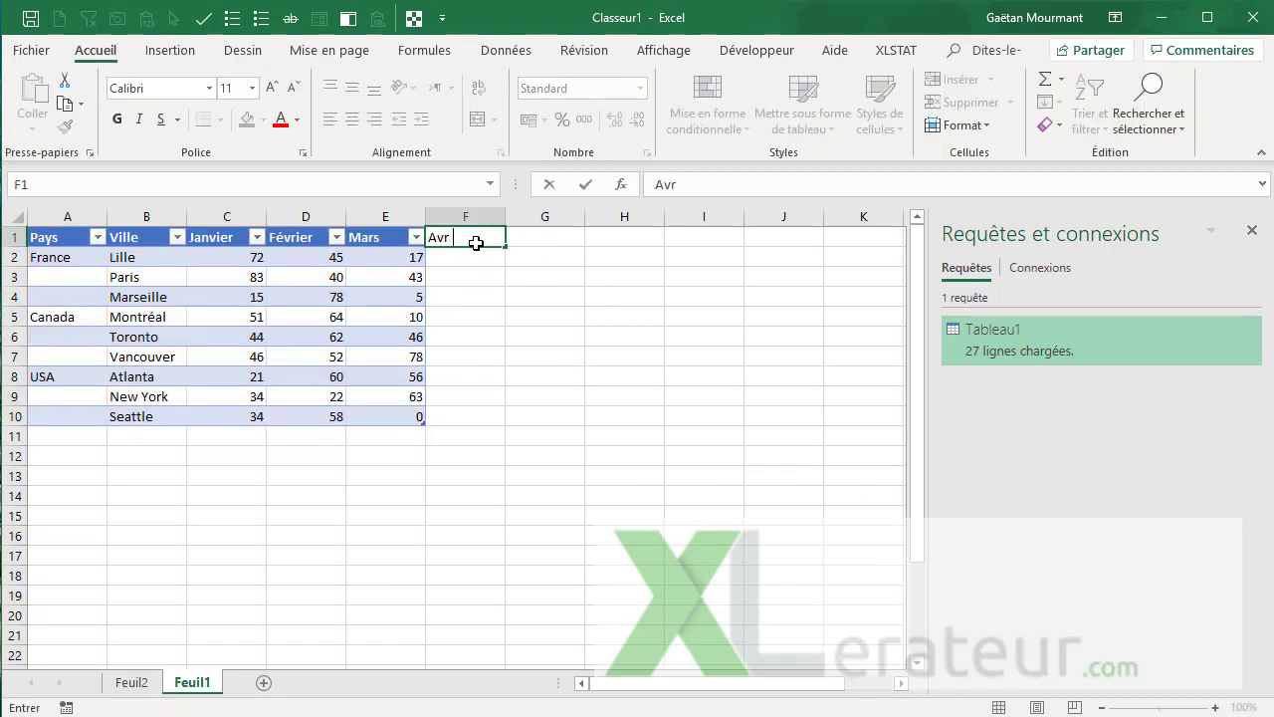
pyautogui.write('il')
pyautogui.press('Return')
pyautogui.click(476, 245)
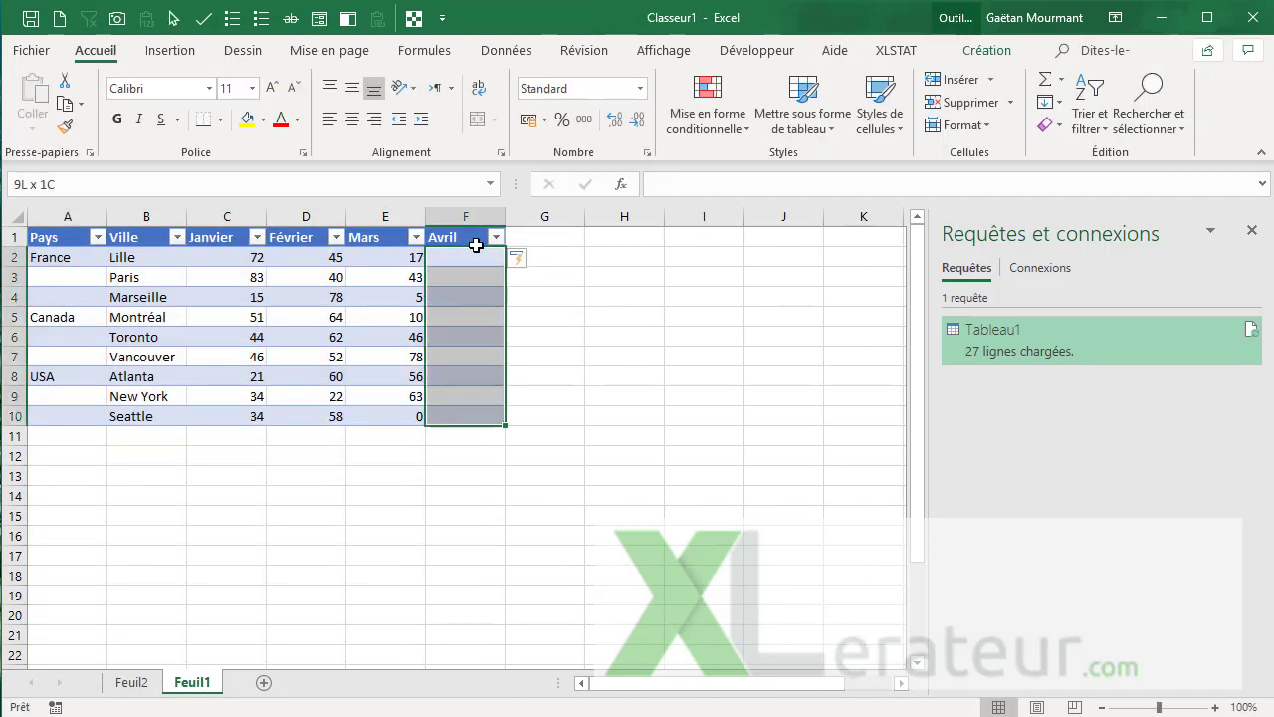
pyautogui.write('99')
pyautogui.hotkey('ctrl', 'Return')
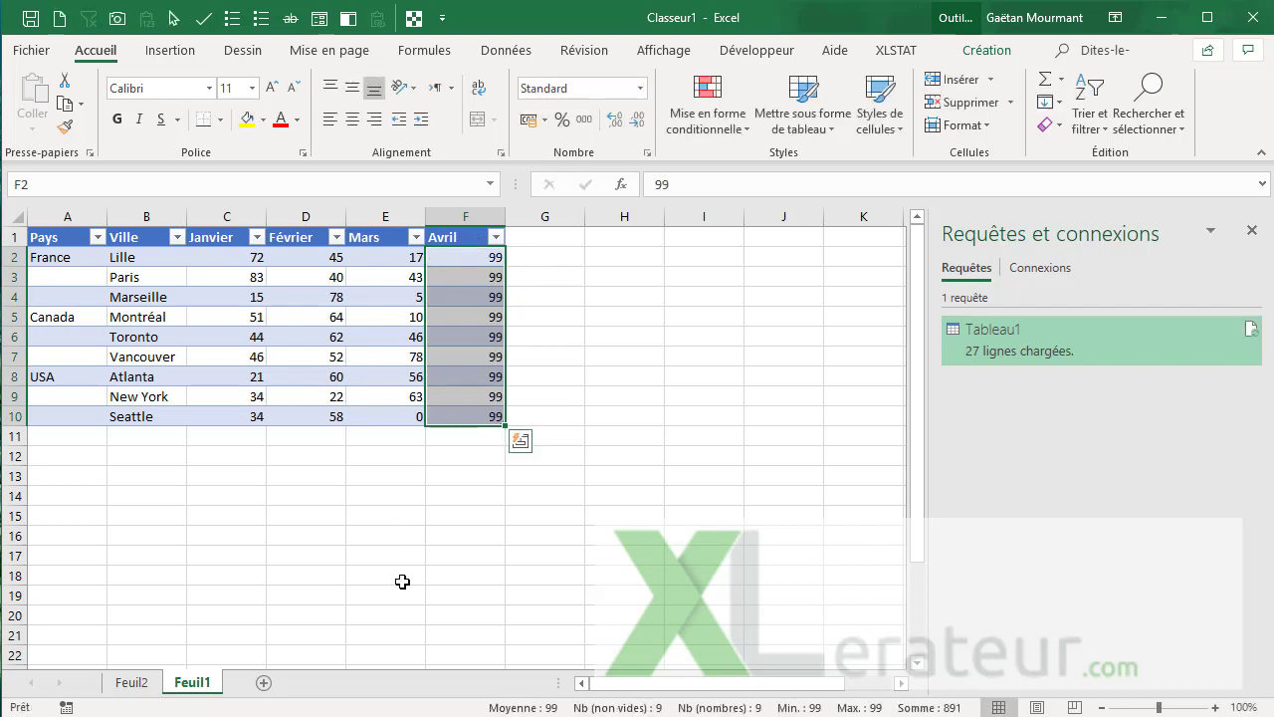
# Refresh the flat list on Feuil2 and check the Avril rows for Lille, Paris and Marseille.
pyautogui.click(132, 682)
pyautogui.rightClick(261, 295)
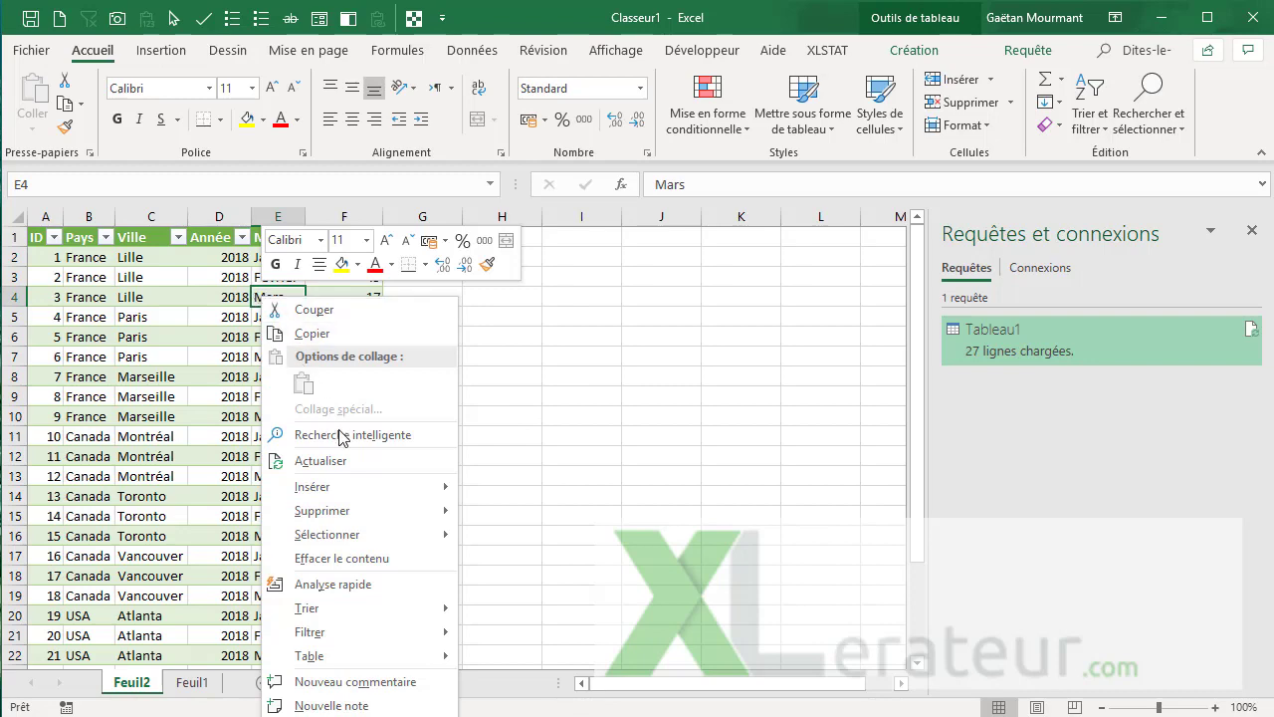
pyautogui.click(353, 462)
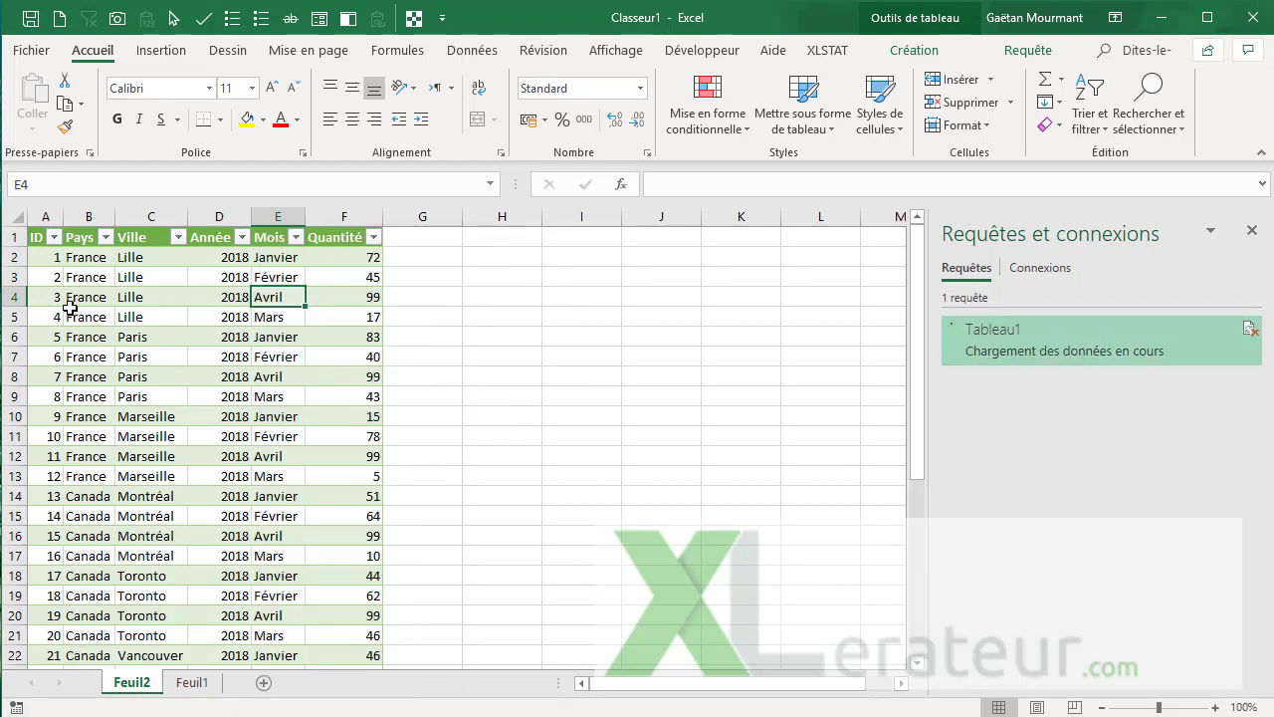
pyautogui.moveTo(52, 317)
pyautogui.mouseDown()
pyautogui.moveTo(325, 311)
pyautogui.moveTo(41, 297)
pyautogui.mouseUp()
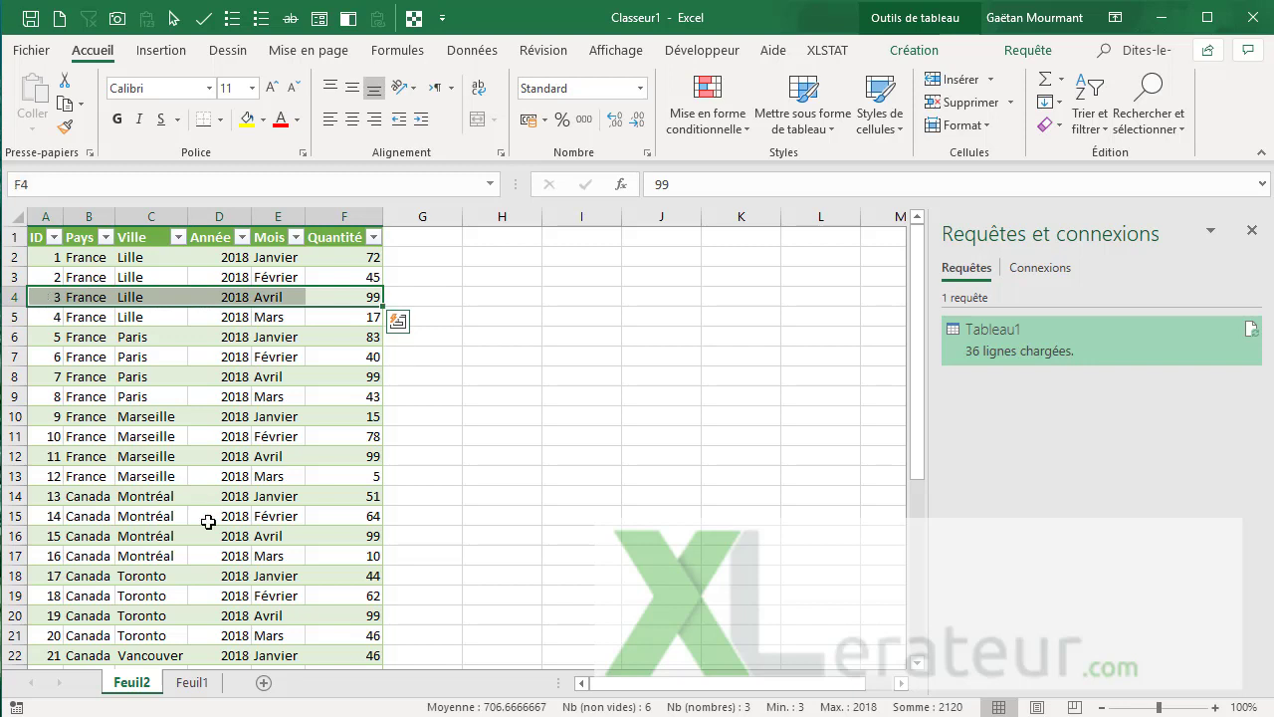
pyautogui.moveTo(343, 376); pyautogui.dragTo(37, 376)
pyautogui.moveTo(351, 458); pyautogui.dragTo(40, 458)
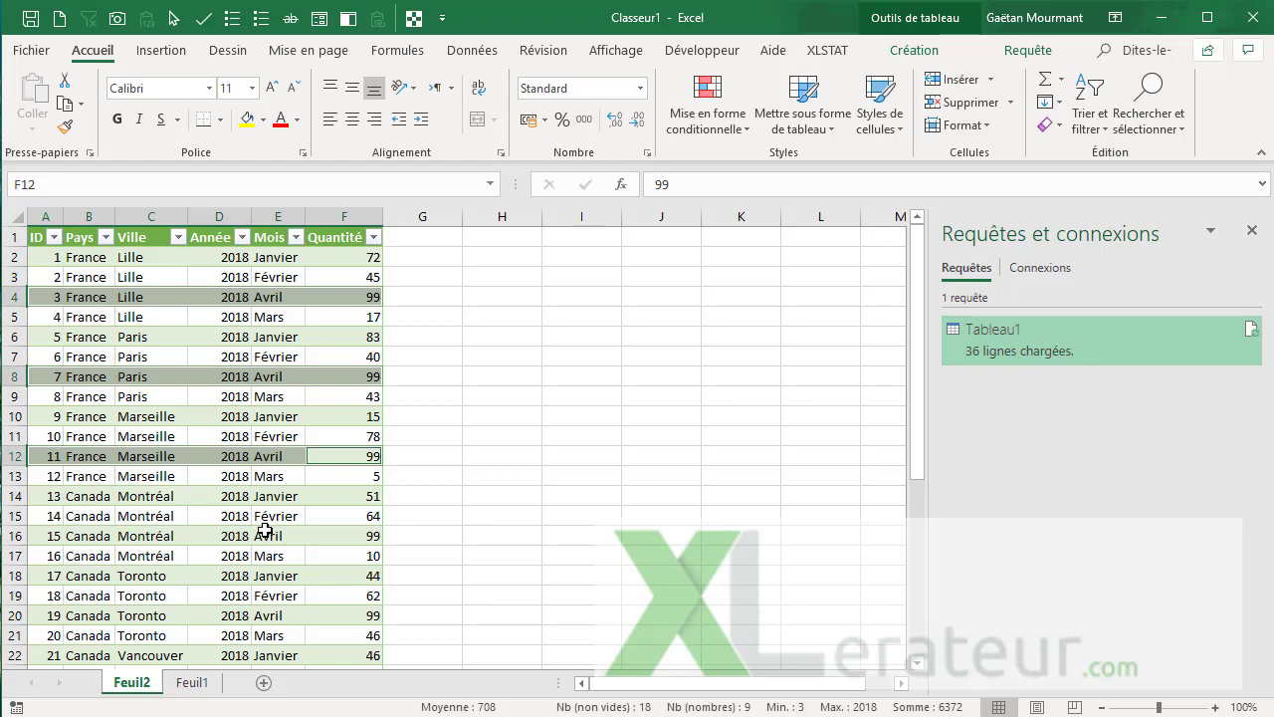
# Add Belgique to the source table on Feuil1 with the cities Bruxelles and Bruges in rows 11 and 12.
pyautogui.click(189, 682)
pyautogui.click(81, 430)
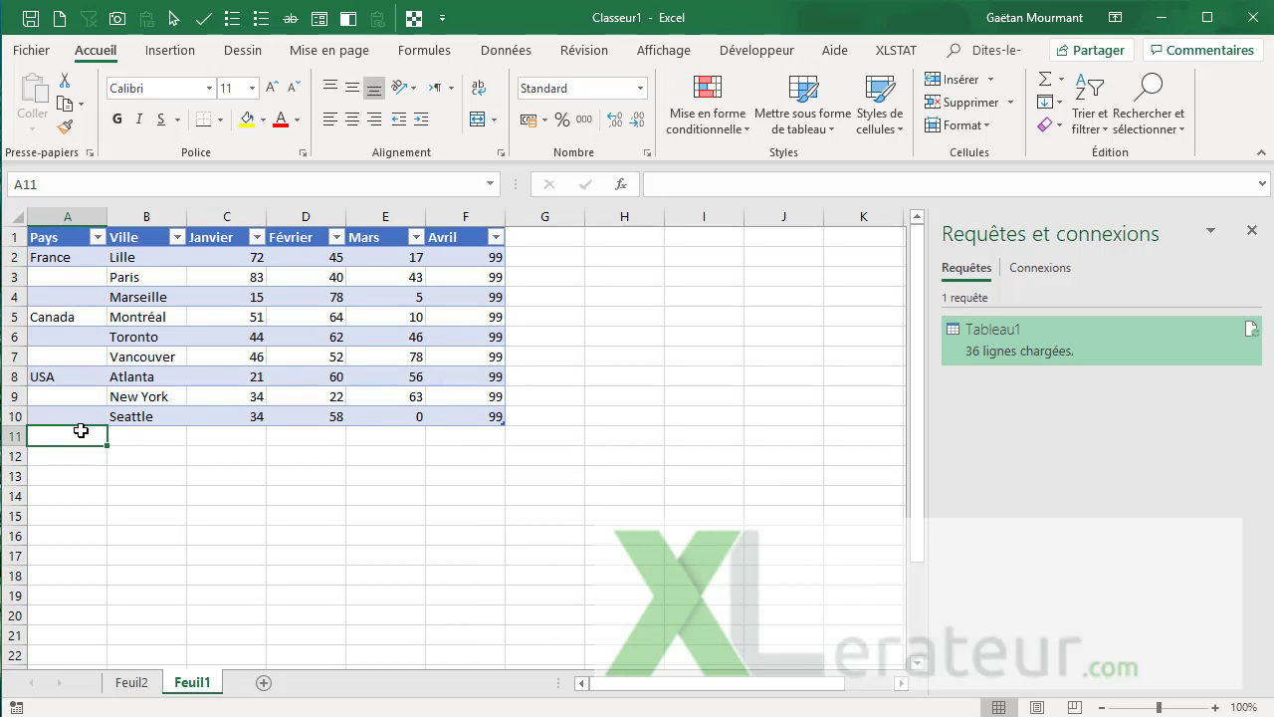
pyautogui.write('Belgique')
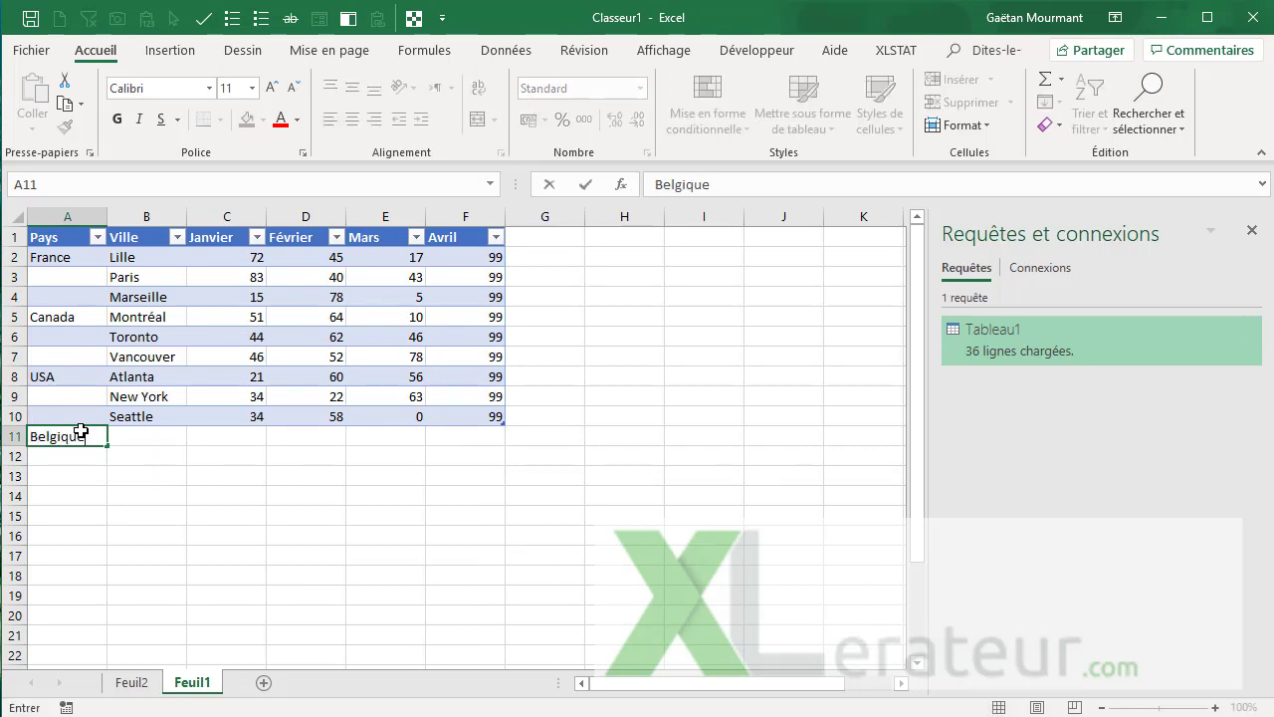
pyautogui.press('Tab')
pyautogui.write('Br')
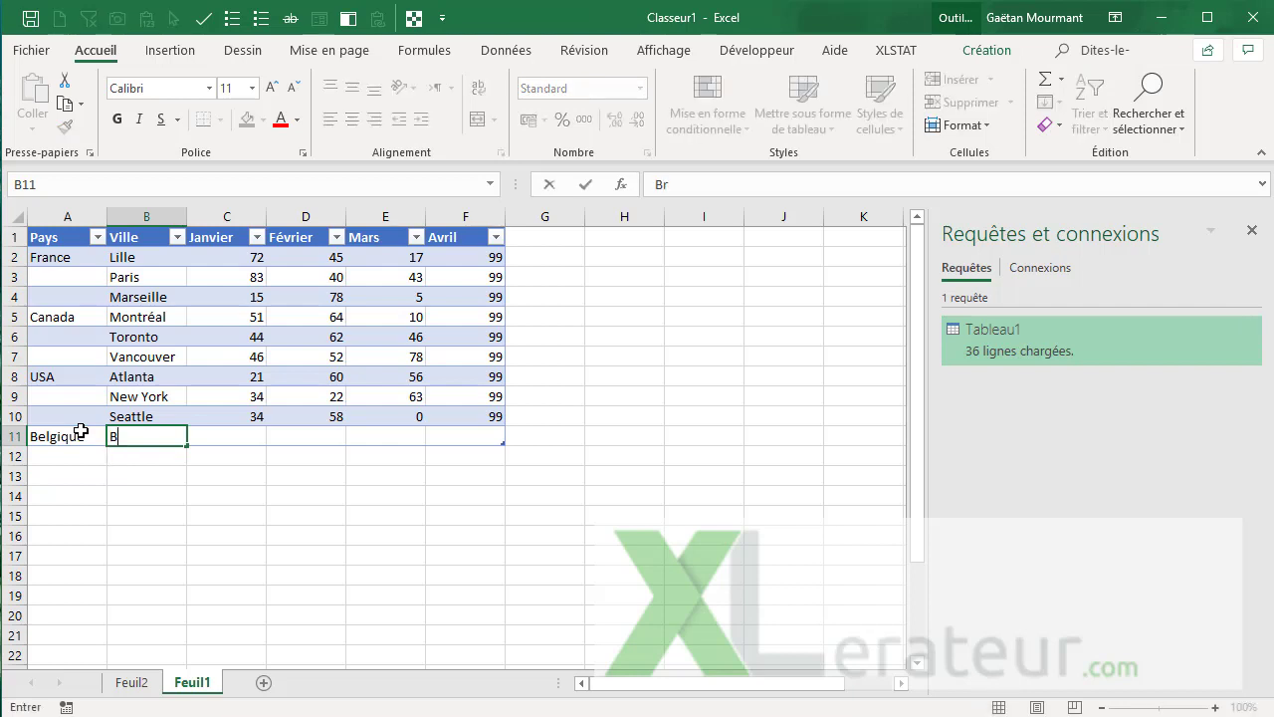
pyautogui.write('ix')
pyautogui.press('BackSpace')
pyautogui.press('BackSpace')
pyautogui.write('uxelles')
pyautogui.press('Return')
pyautogui.press('Right')
pyautogui.write('Bruges')
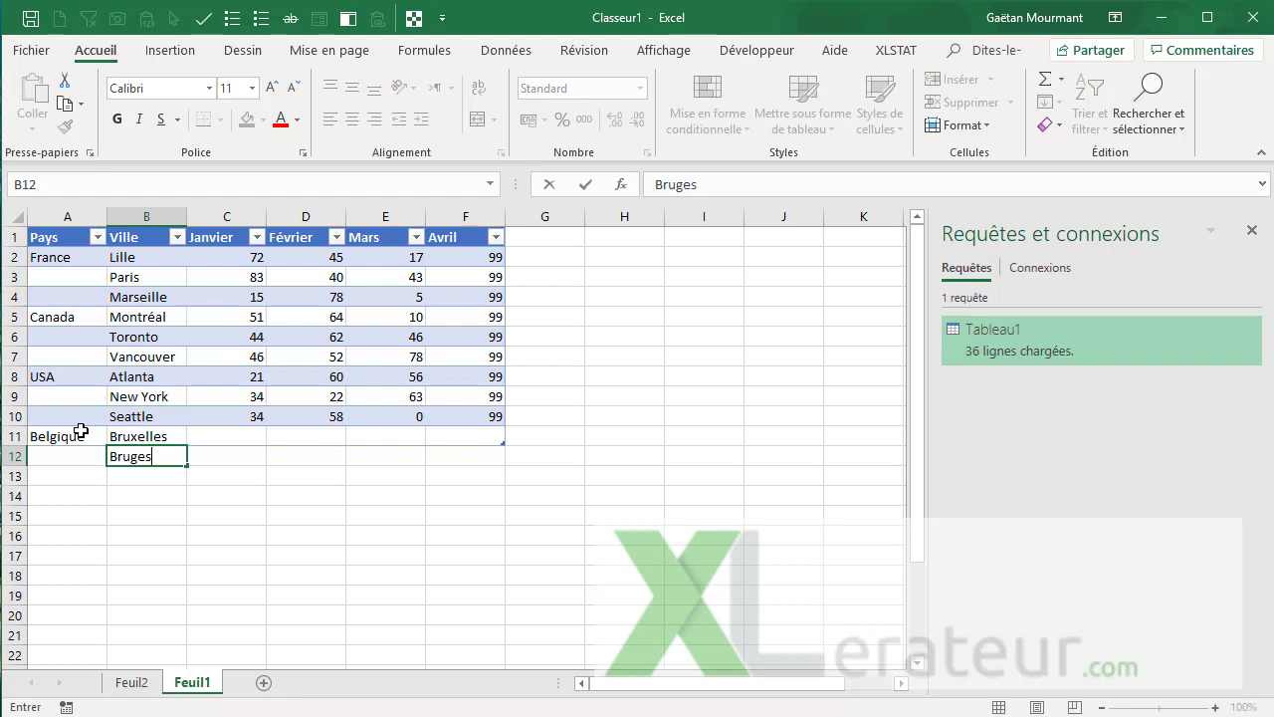
pyautogui.press('Tab')
# Fill the January to April values of Bruxelles and Bruges with 99.
pyautogui.press('Up')
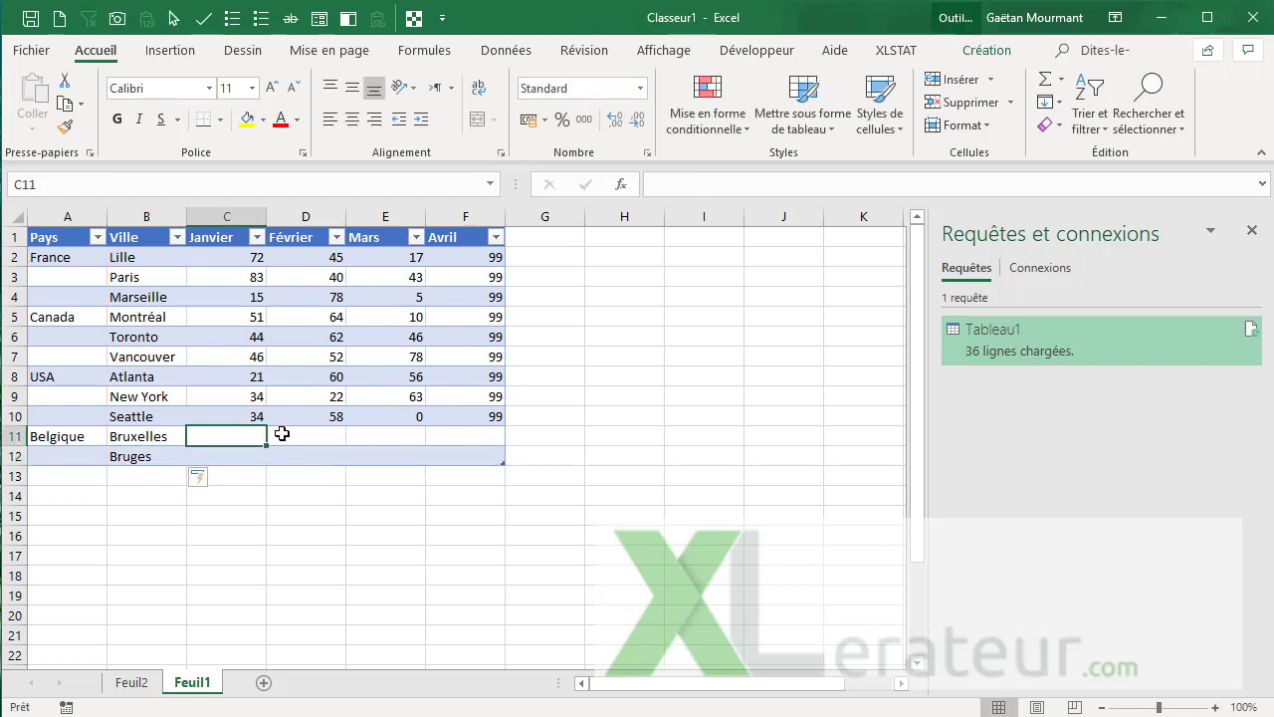
pyautogui.moveTo(256, 432); pyautogui.dragTo(493, 456)
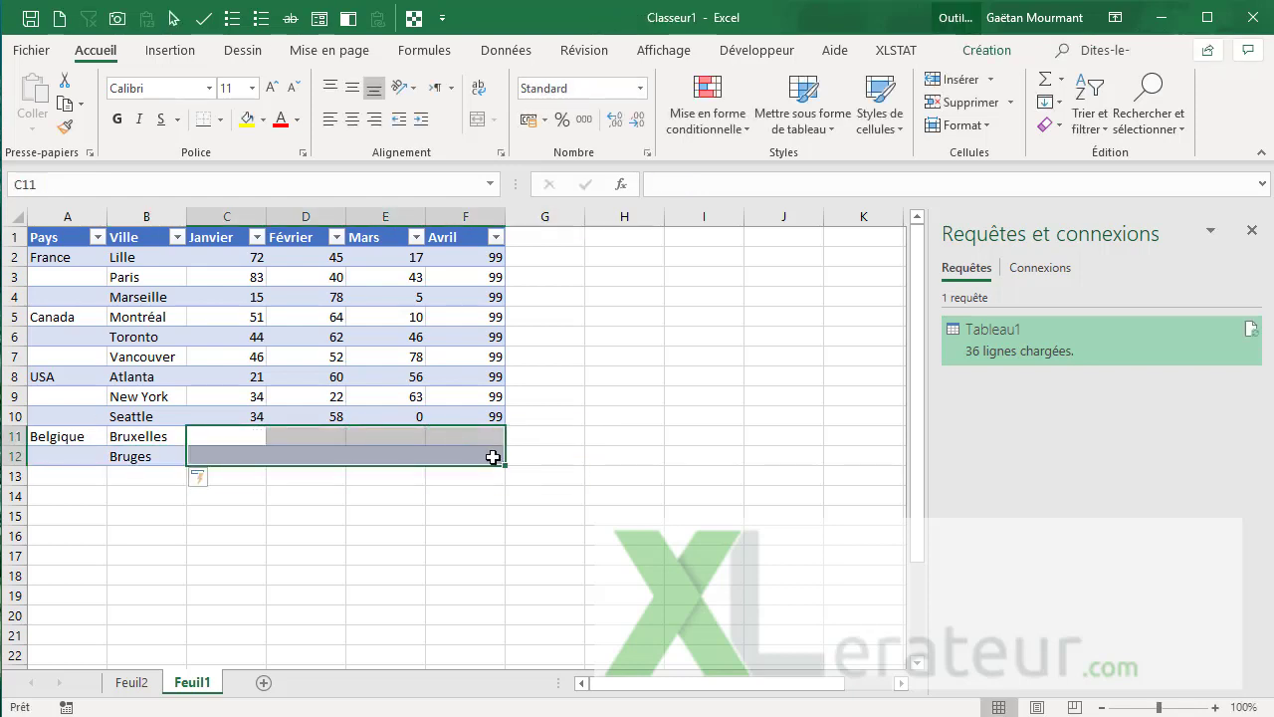
pyautogui.write('99')
pyautogui.hotkey('ctrl', 'Return')
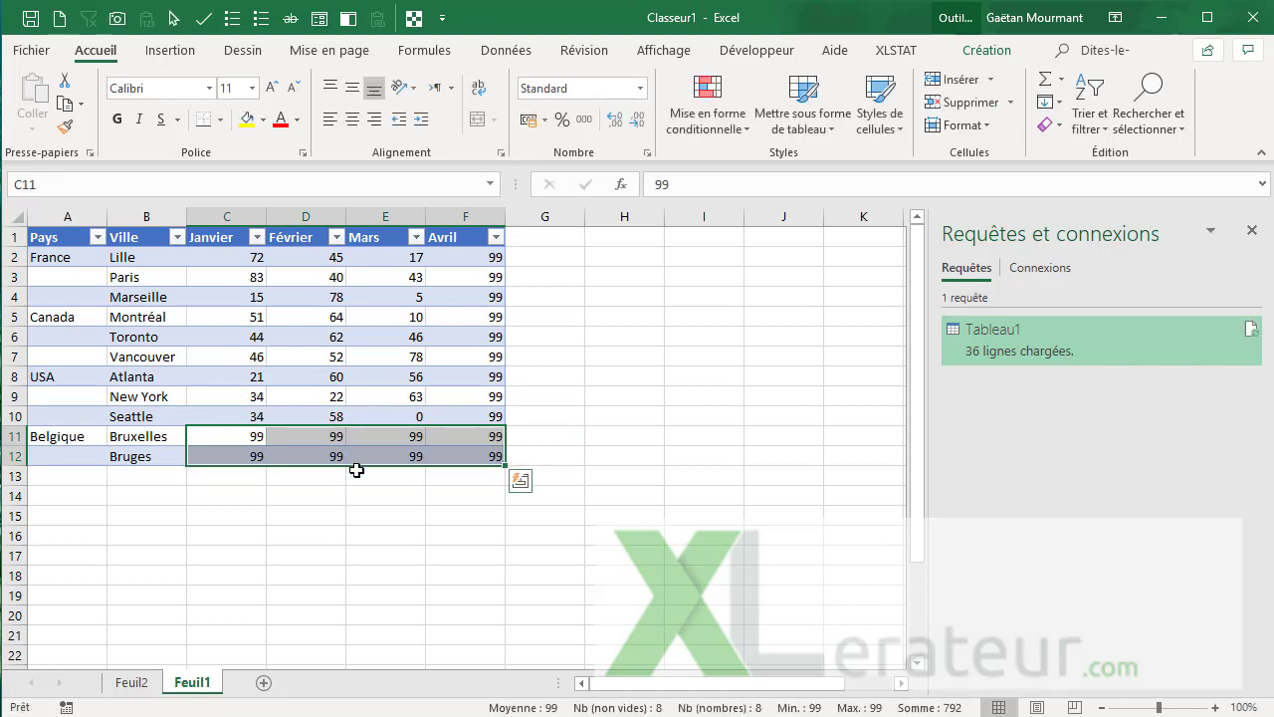
pyautogui.click(235, 407)
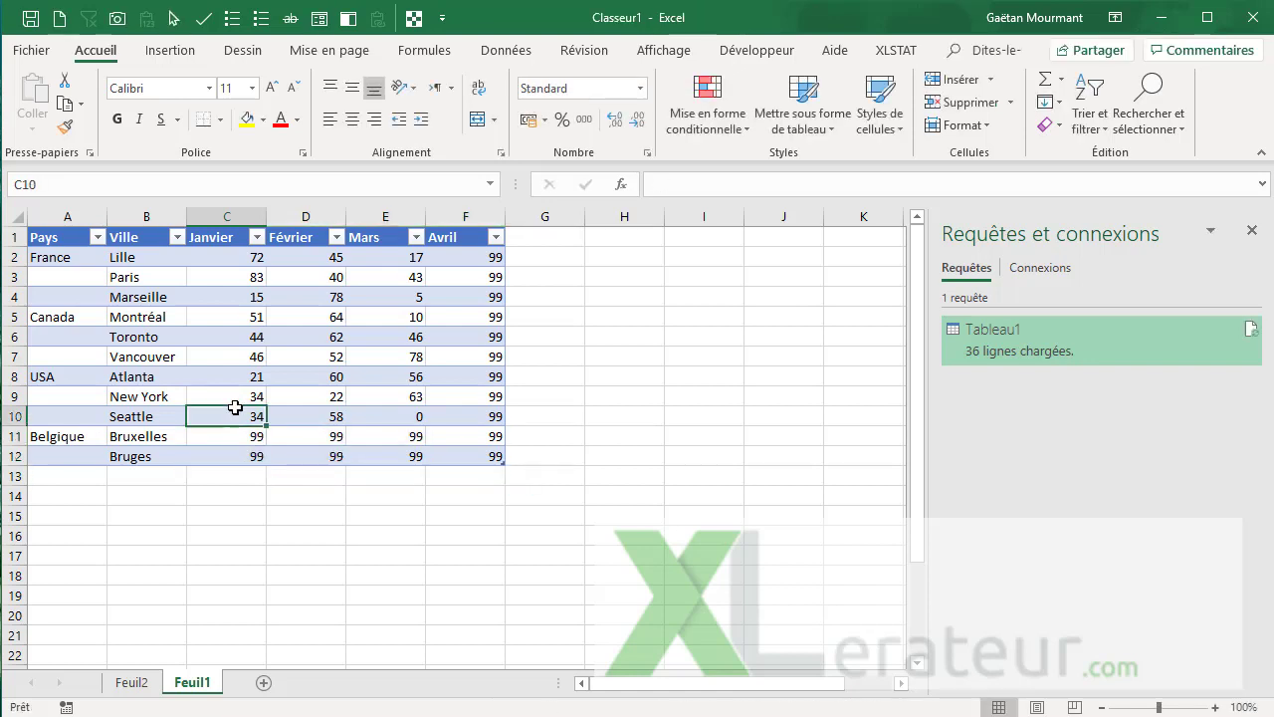
# Refresh the flat list on Feuil2 and select the Belgique rows at its end.
pyautogui.click(135, 682)
pyautogui.click(313, 317)
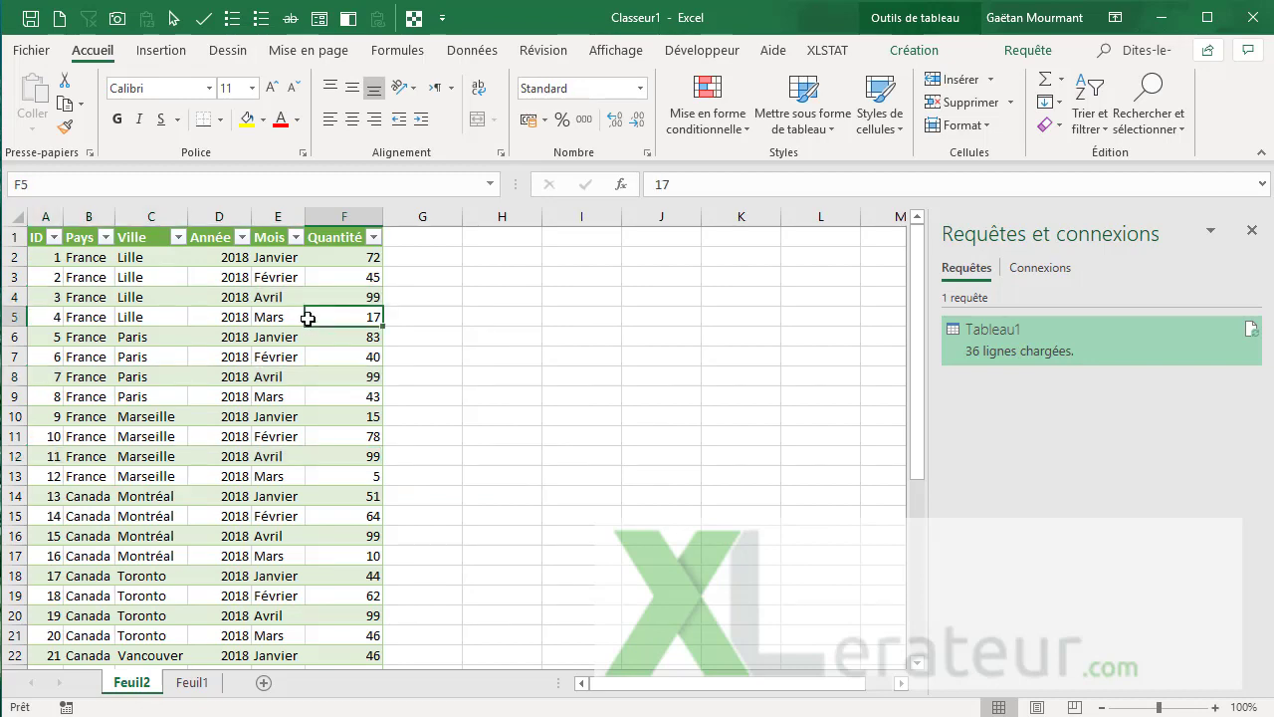
pyautogui.rightClick(324, 315)
pyautogui.click(390, 475)
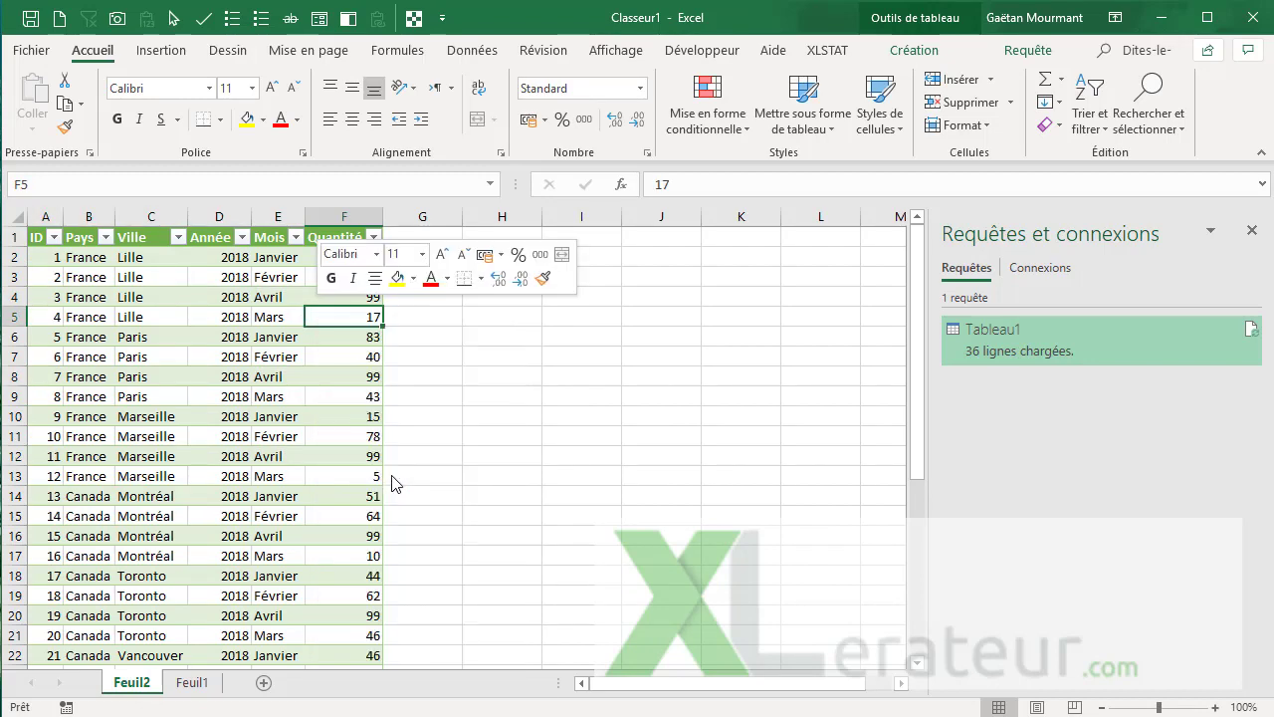
pyautogui.scroll(-9, 329, 401)
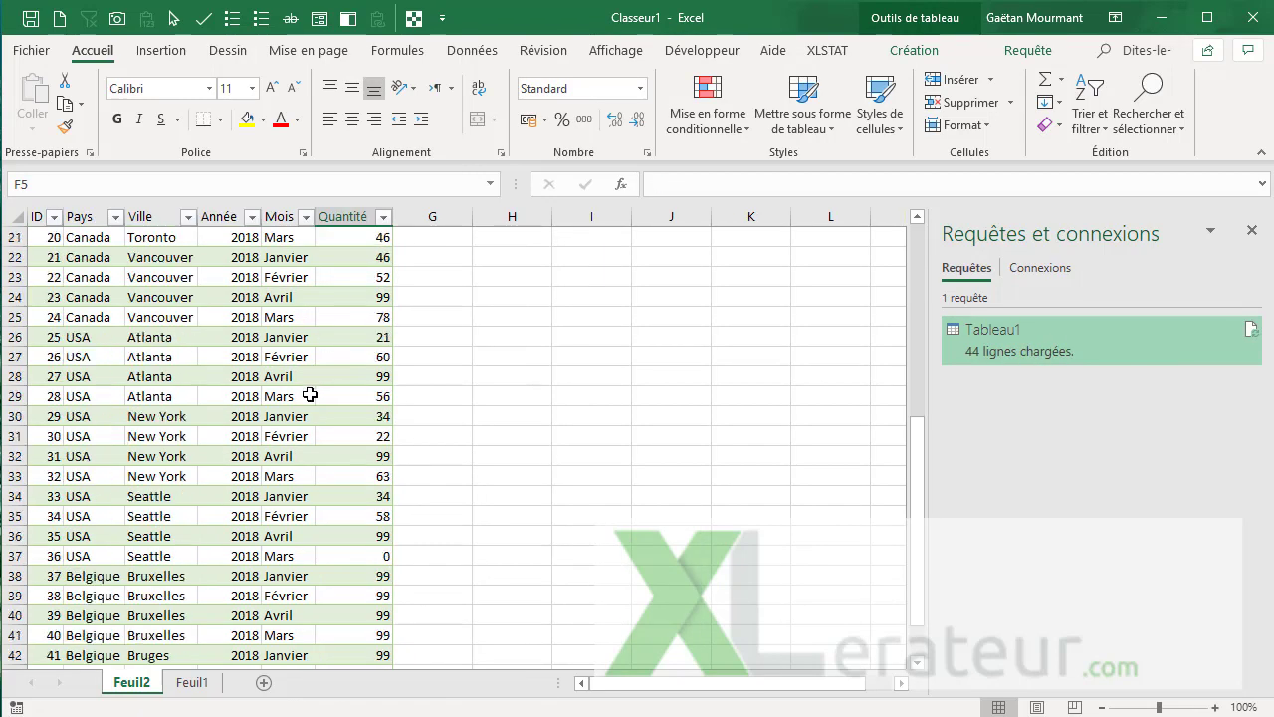
pyautogui.moveTo(30, 420); pyautogui.dragTo(179, 554)
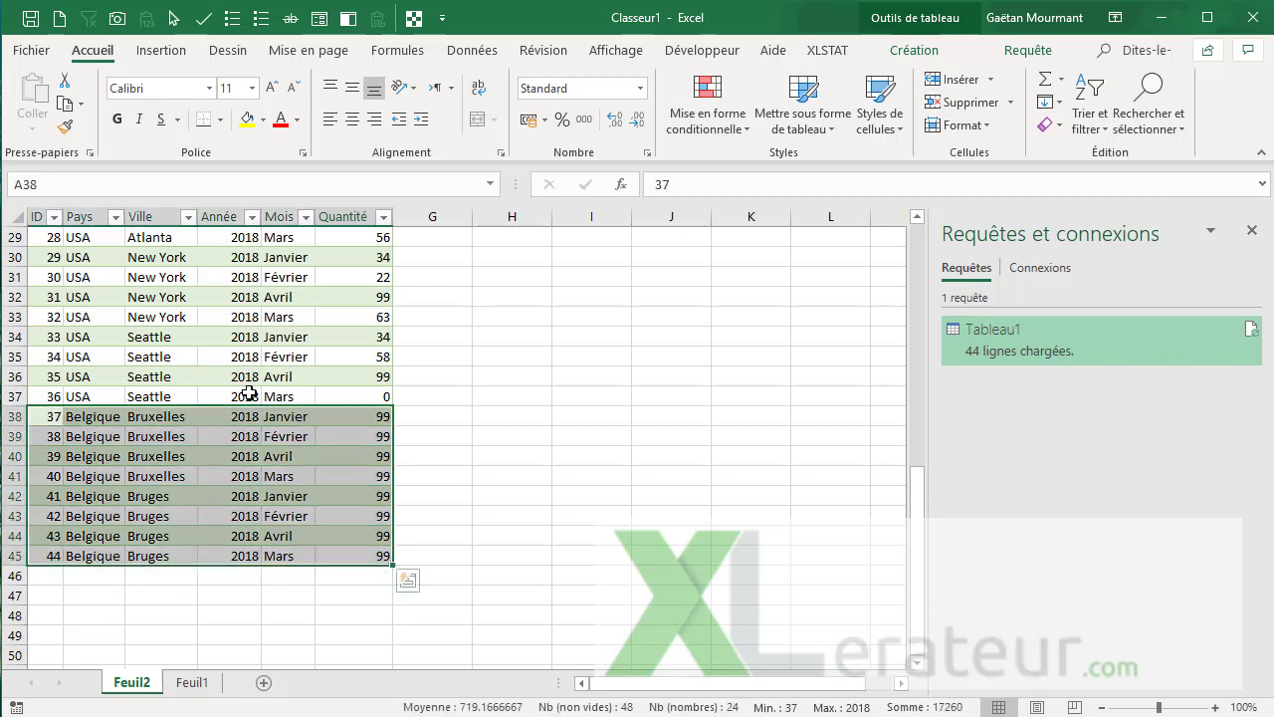
# Compare the source table on Feuil1 with the flat list on Feuil2, ending at the list's first cell.
pyautogui.click(193, 683)
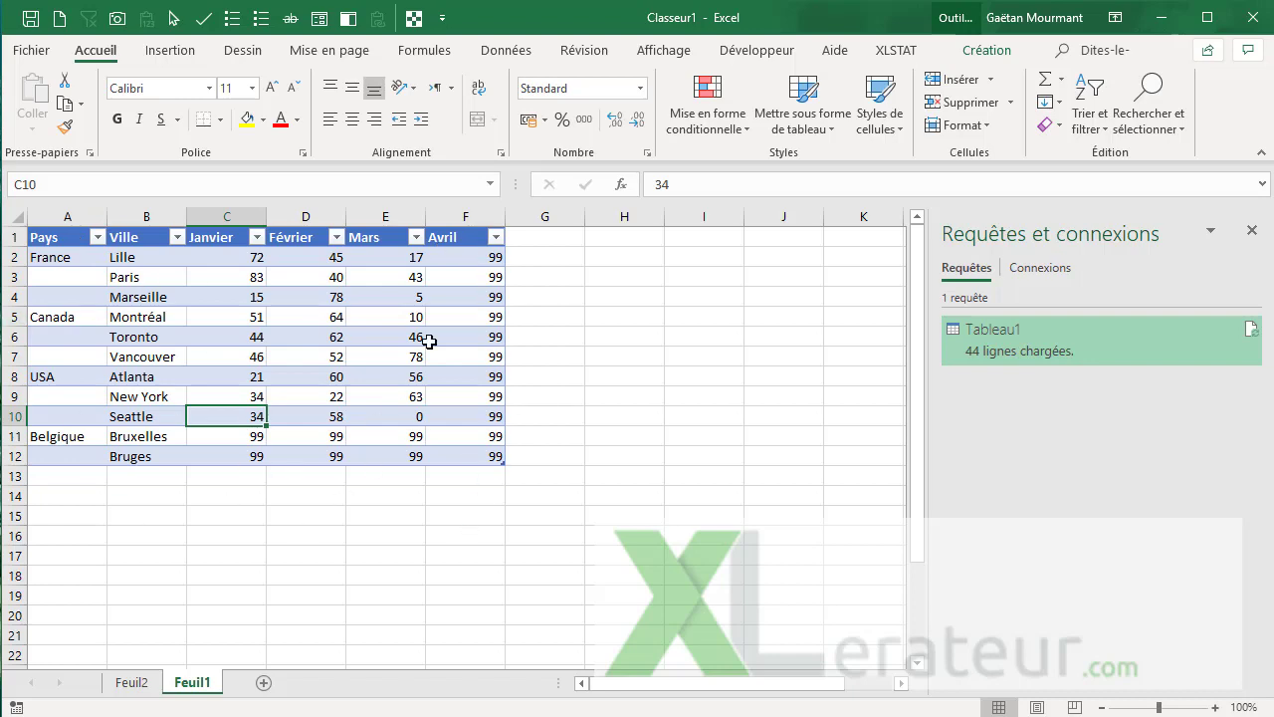
pyautogui.click(139, 684)
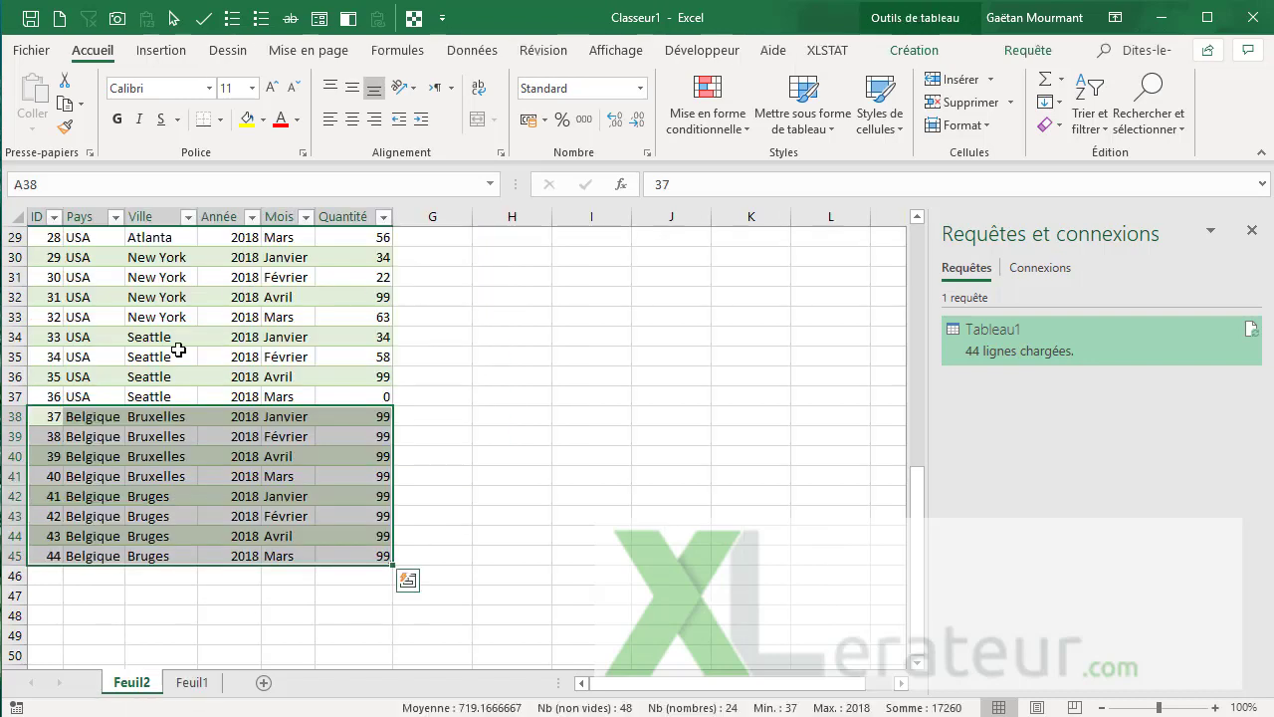
pyautogui.click(423, 432)
pyautogui.hotkey('ctrl', 'Home')
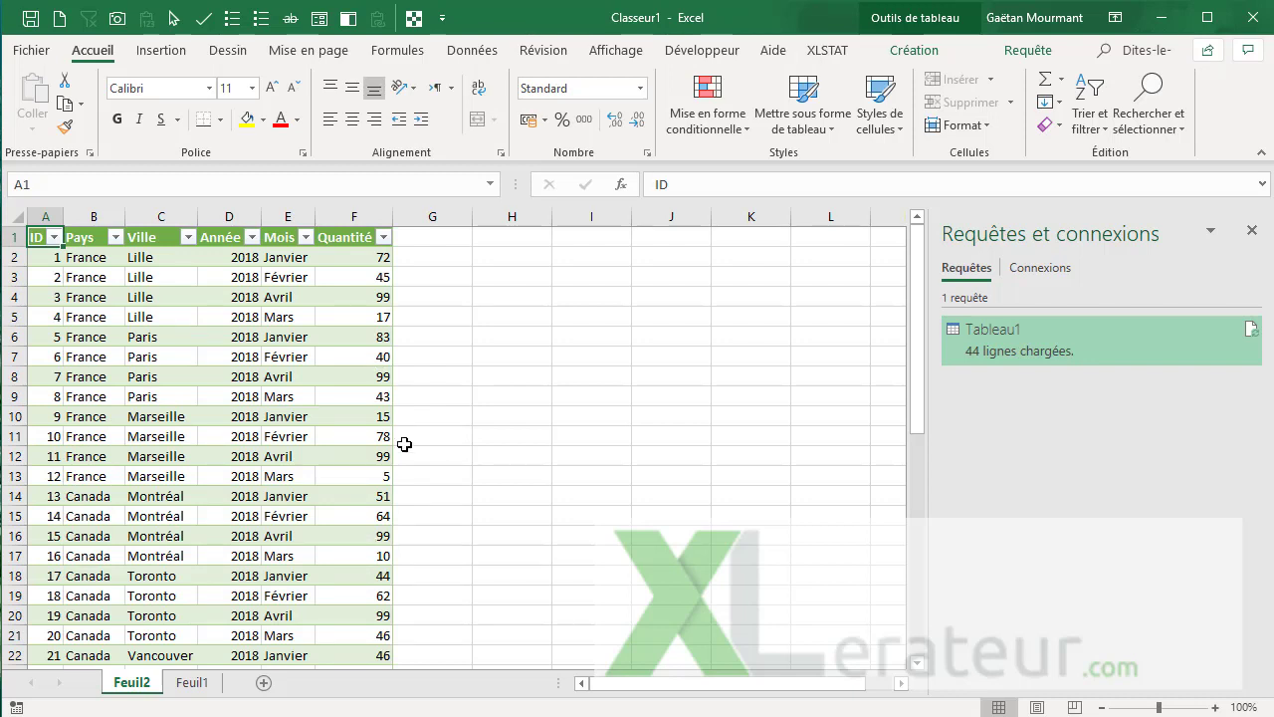
# Open the Tableau1 query, review its M code in the advanced editor, and close the editor without changes.
pyautogui.doubleClick(1036, 357)
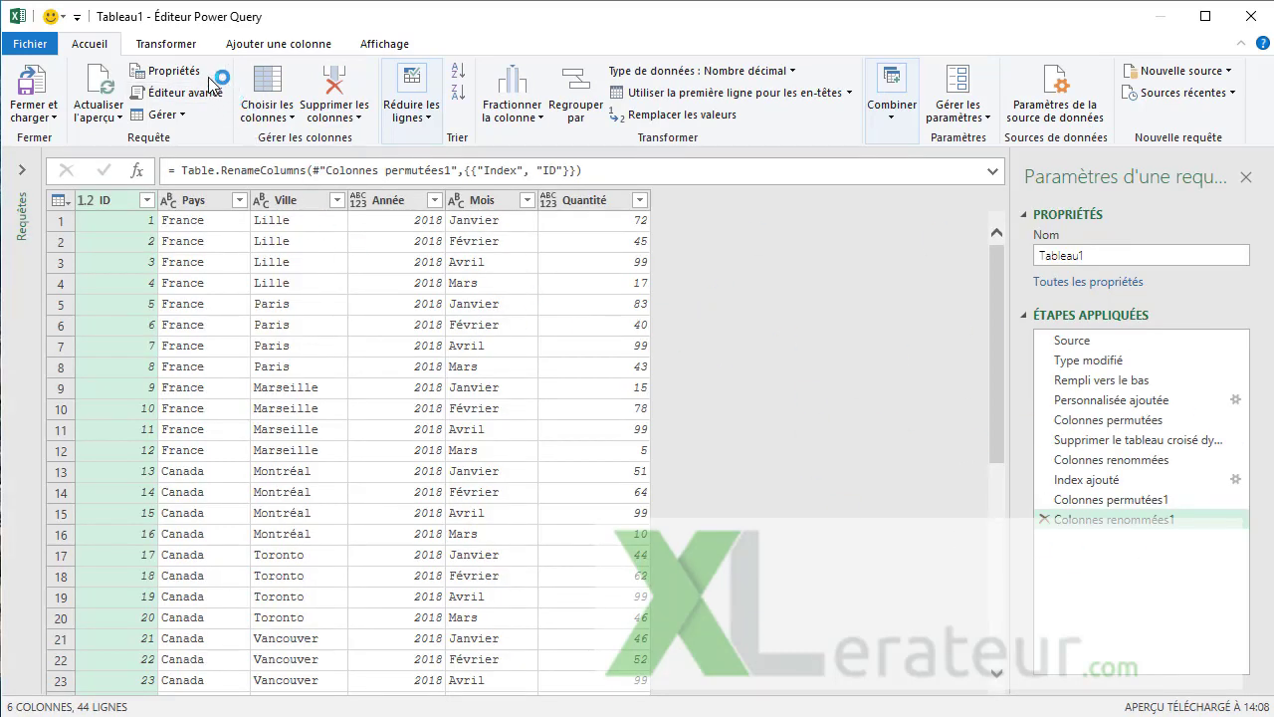
pyautogui.click(177, 93)
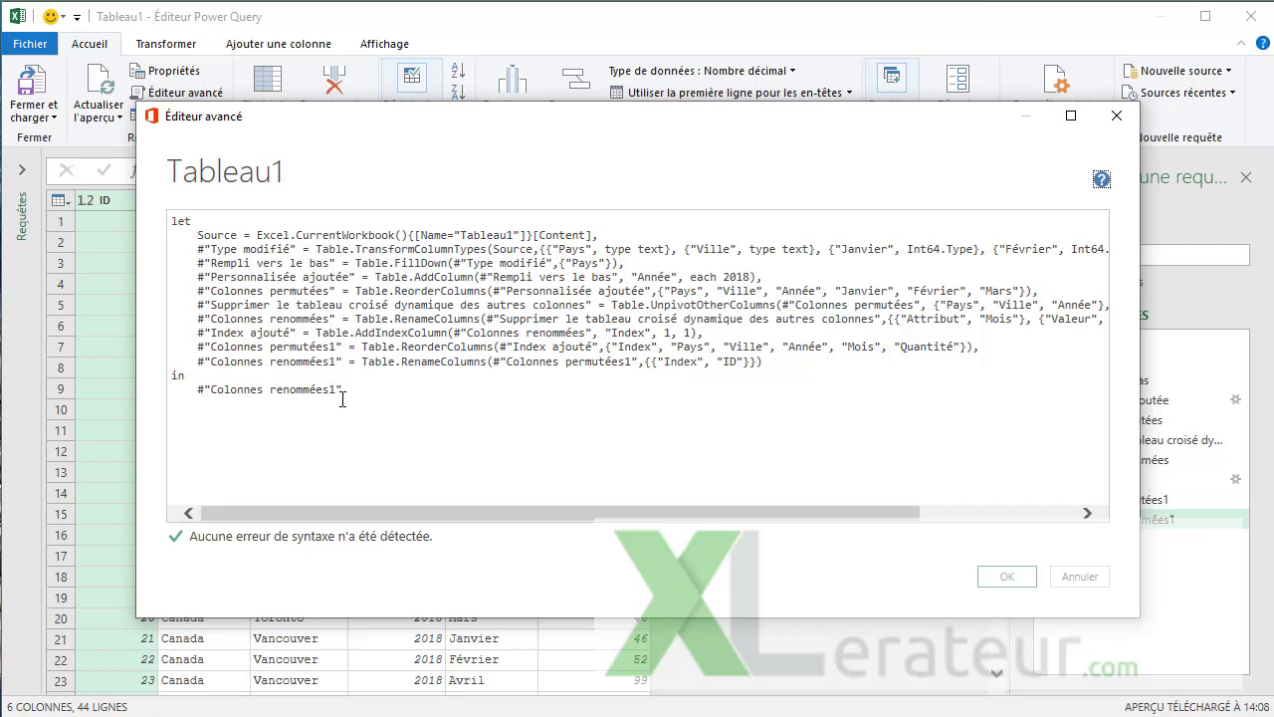
pyautogui.click(1093, 577)
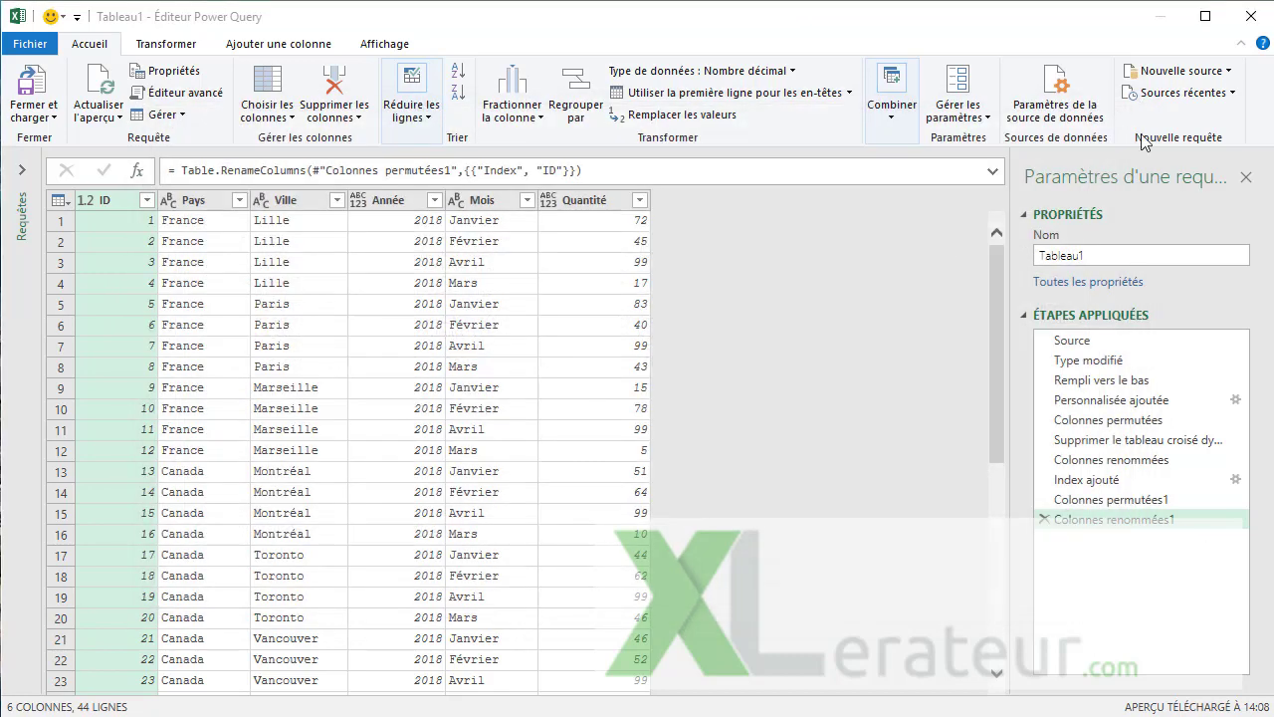
pyautogui.click(1259, 20)
pyautogui.click(536, 275)
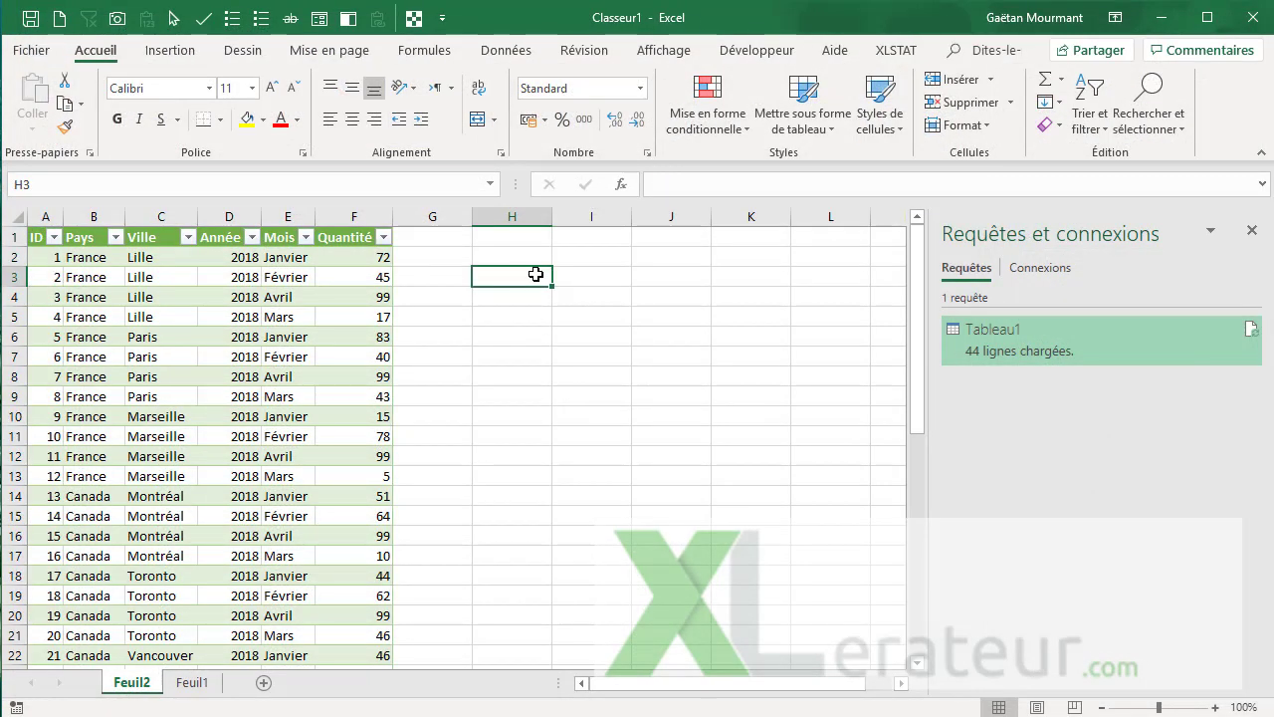
pyautogui.write('www.')
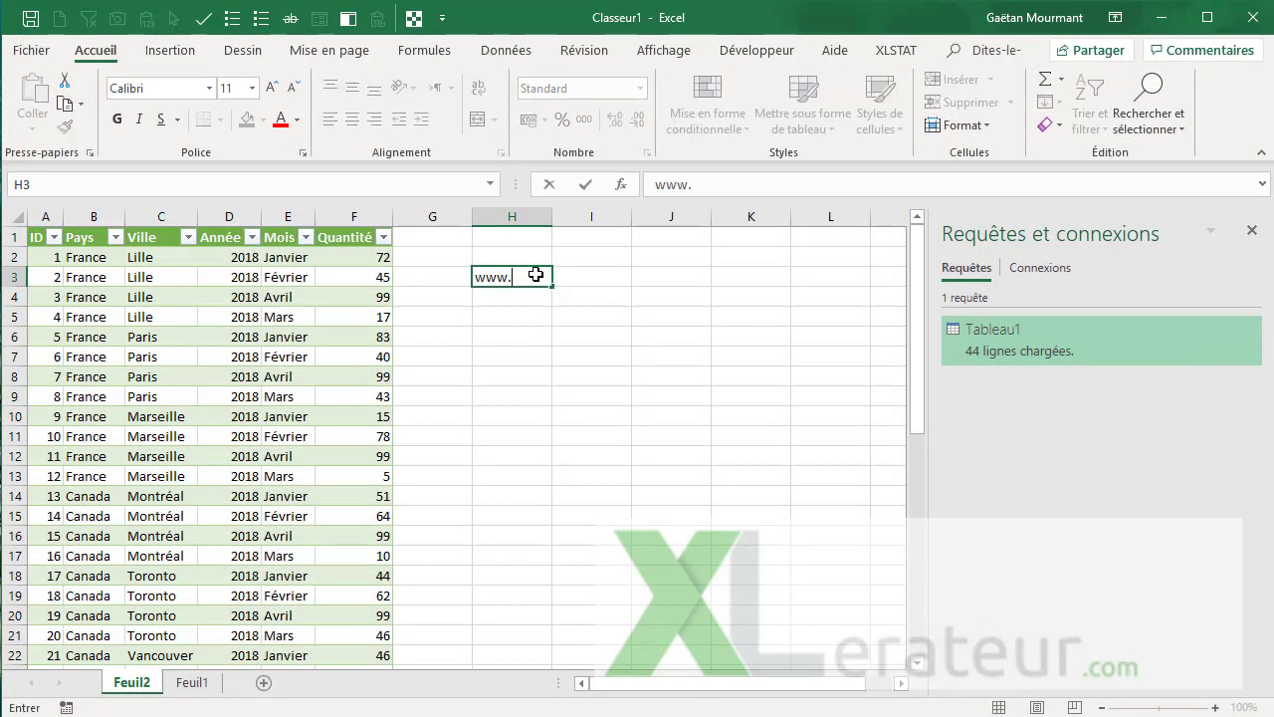
pyautogui.write('xlerat')
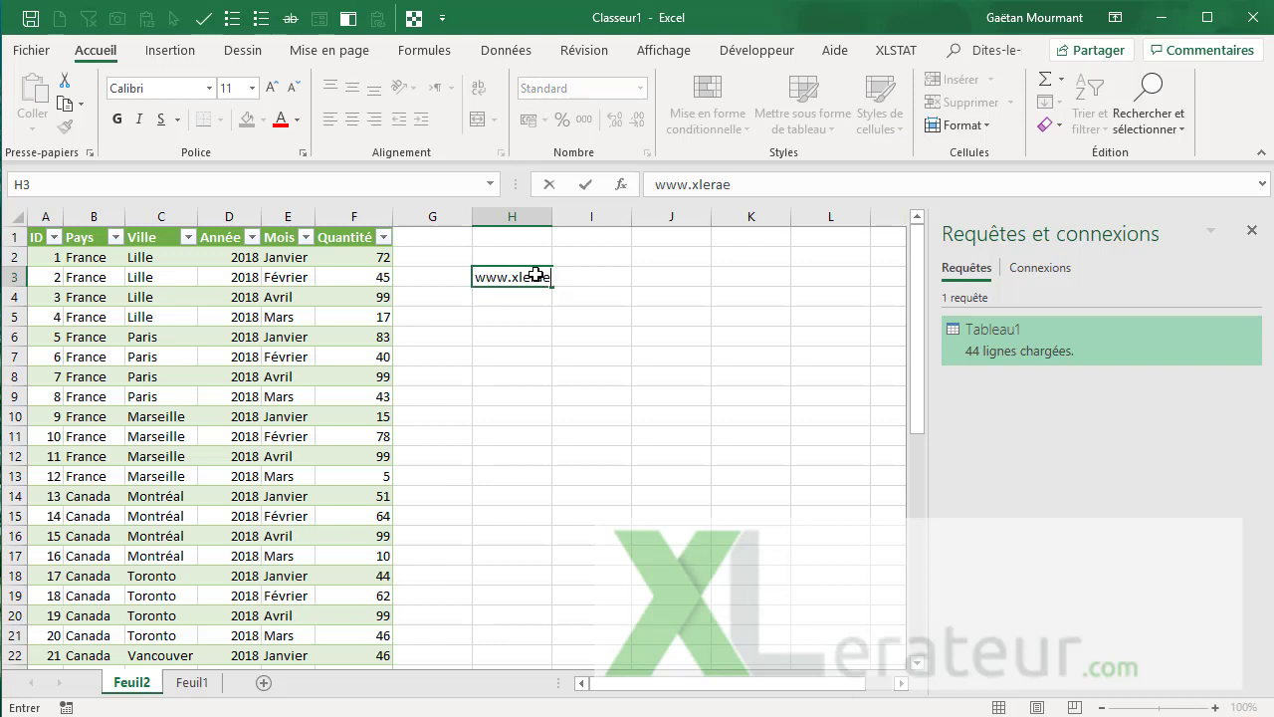
pyautogui.press('BackSpace')
pyautogui.write('teur.com')
pyautogui.press('Return')
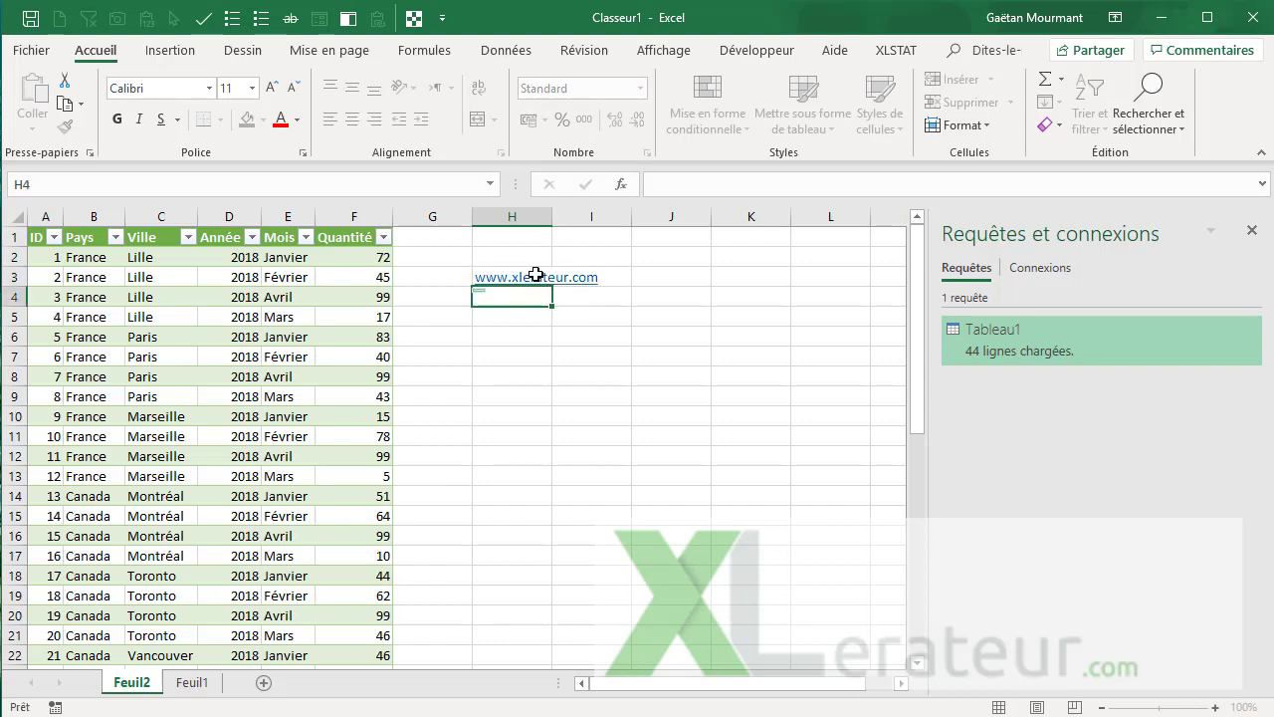
pyautogui.click(502, 320)
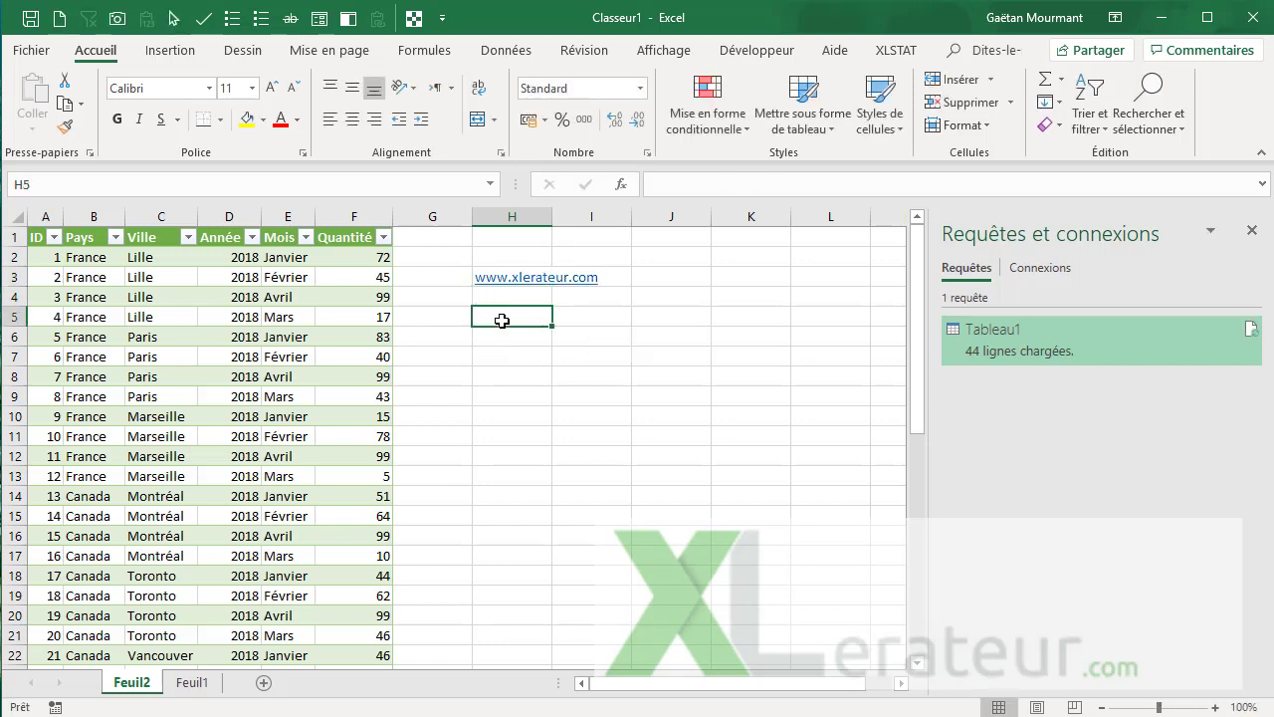